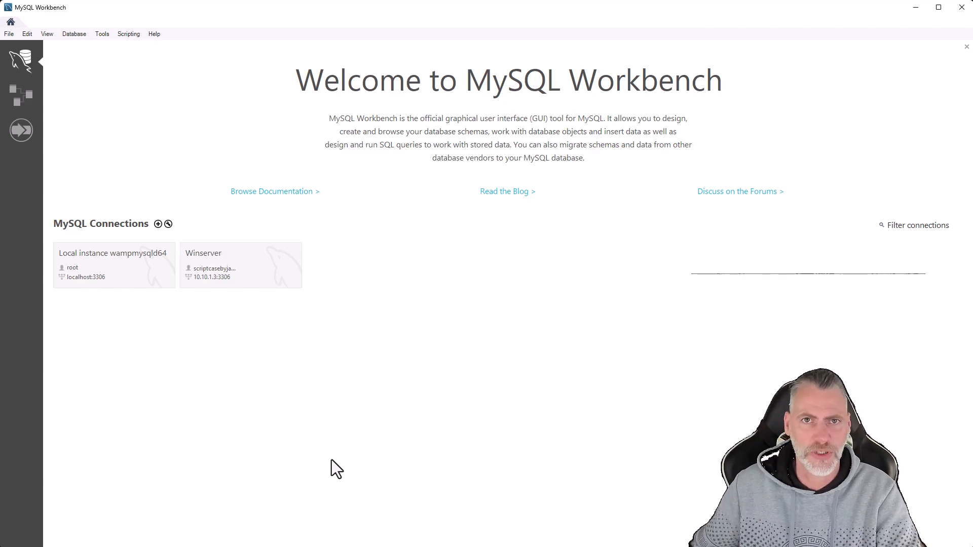
Step: Create a new database model and add an EER diagram to it
left_click(10, 35)
left_click(35, 46)
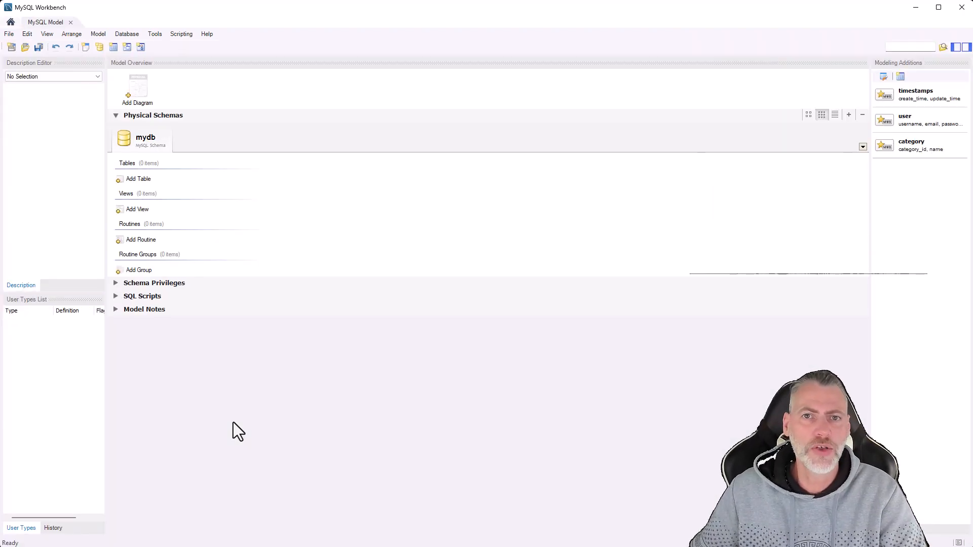
double_click(132, 81)
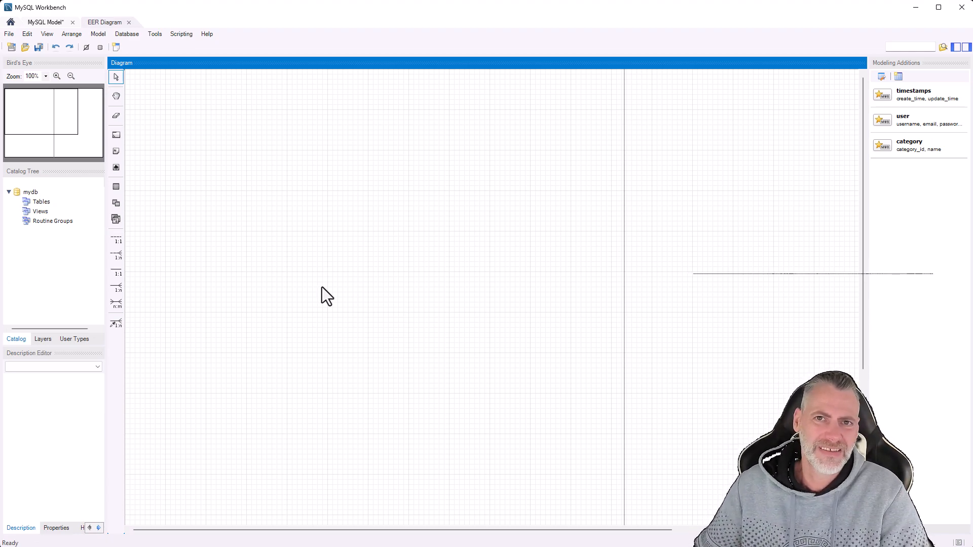
Step: Rename the mydb schema to company_products_db and close its editor
left_click(31, 196)
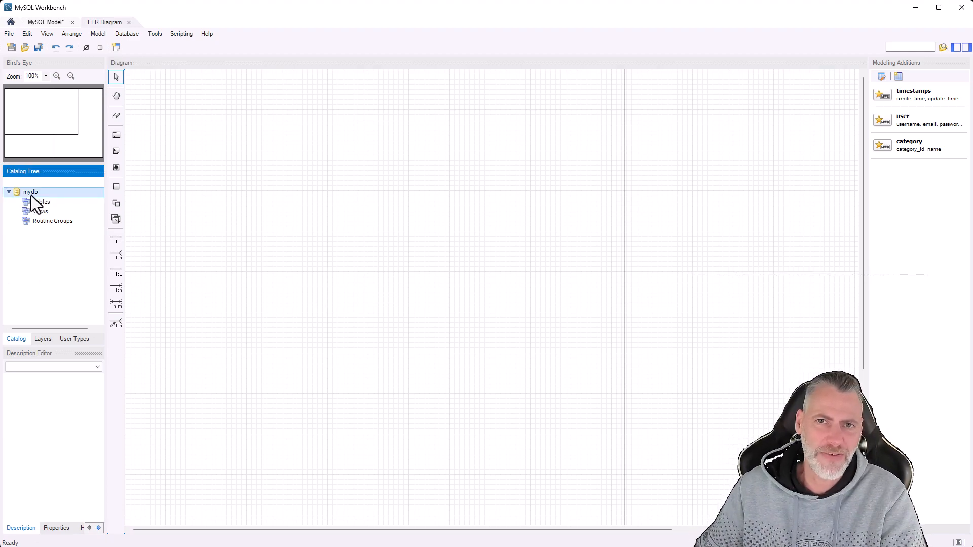
right_click(31, 194)
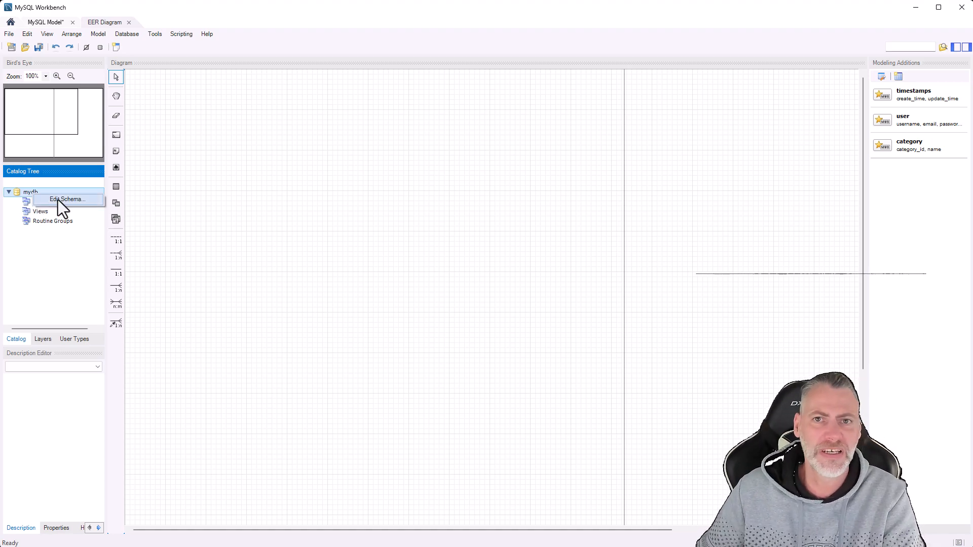
left_click(57, 199)
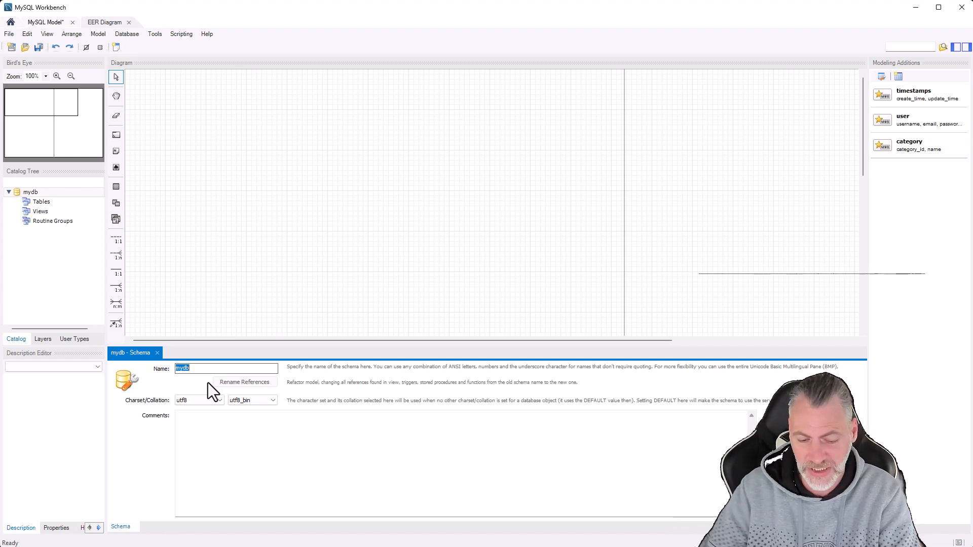
type("compan")
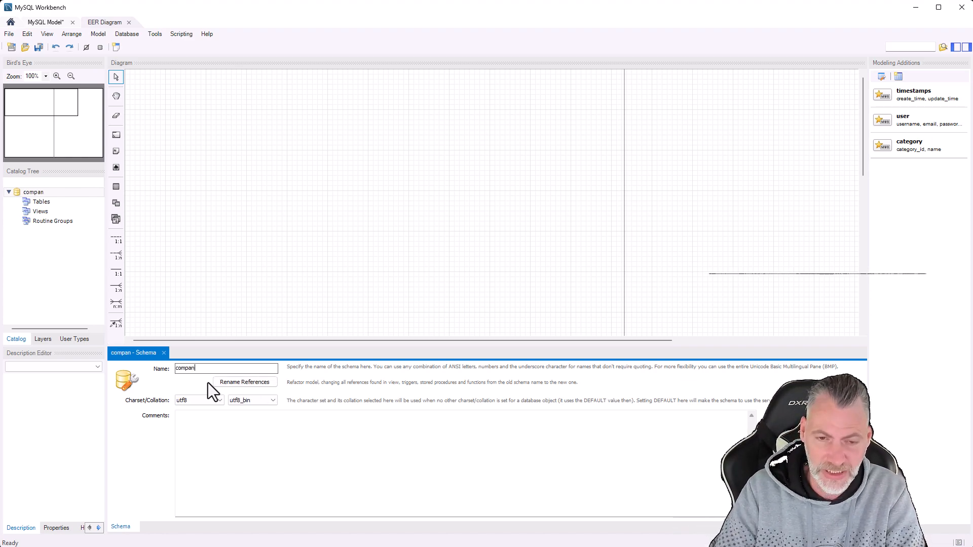
type("y_proudtc")
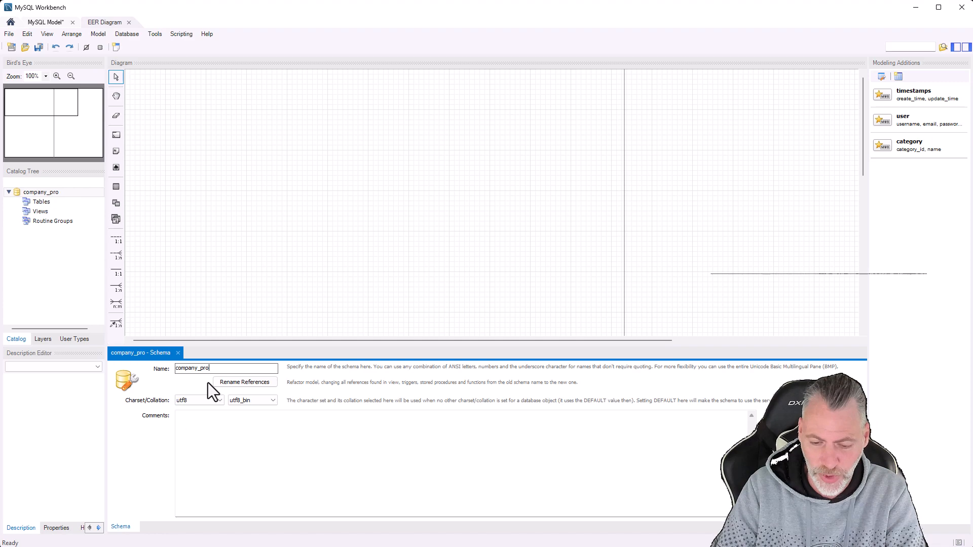
key("BackSpace")
key("BackSpace")
key("BackSpace")
key("BackSpace")
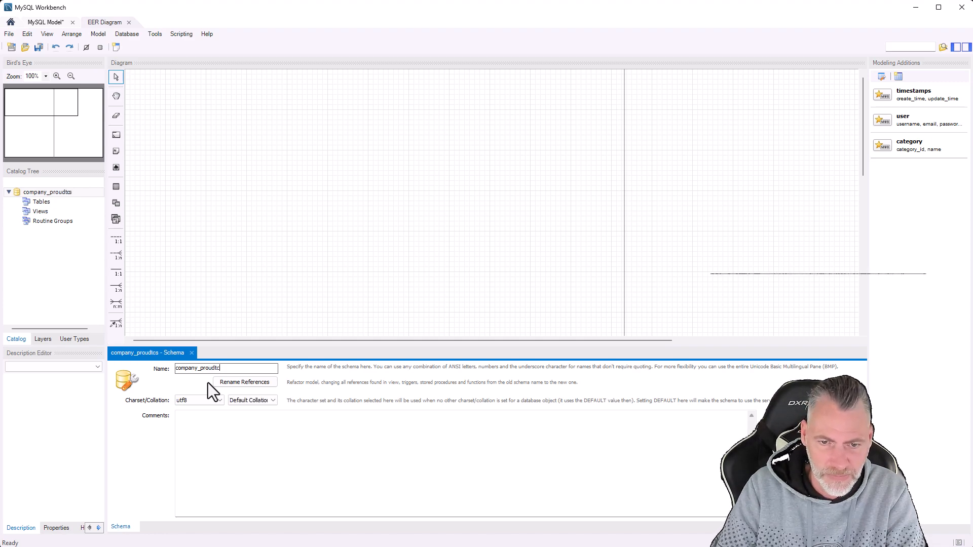
type("ducts_db")
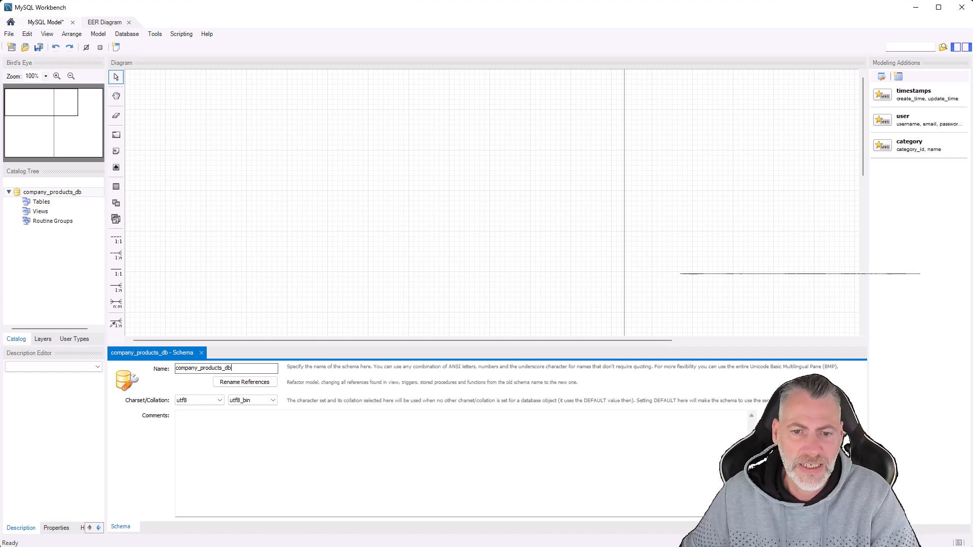
left_click(412, 279)
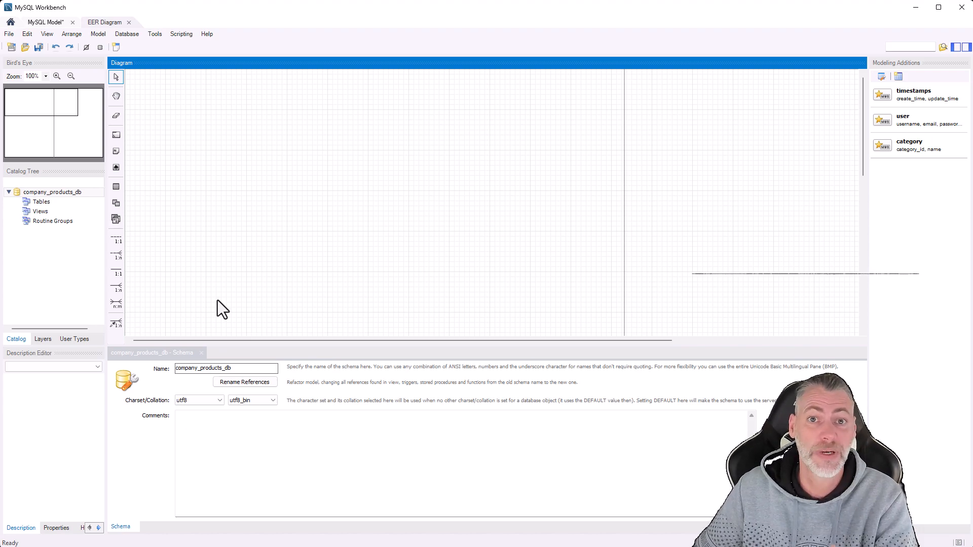
left_click(201, 353)
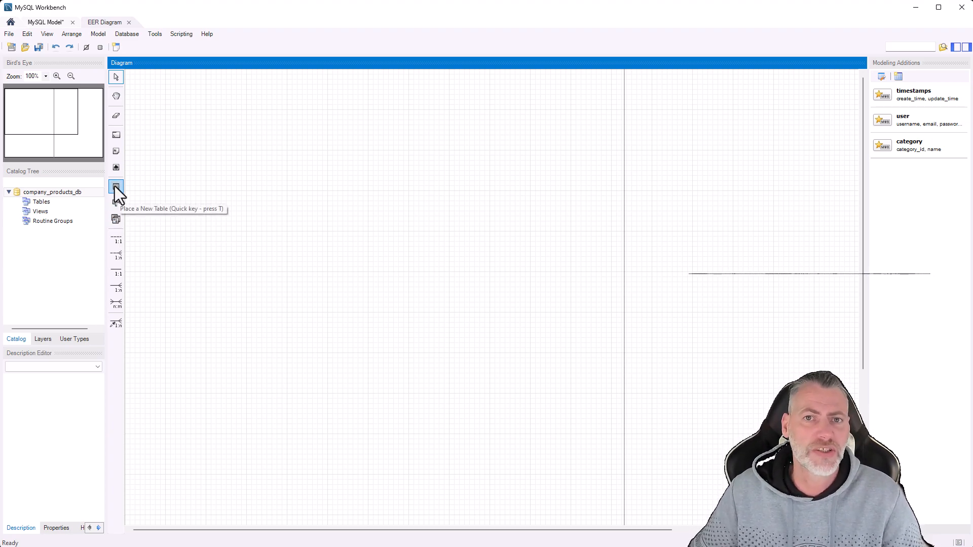
Step: Place six new tables in a rough horizontal row across the upper part of the diagram
key("t")
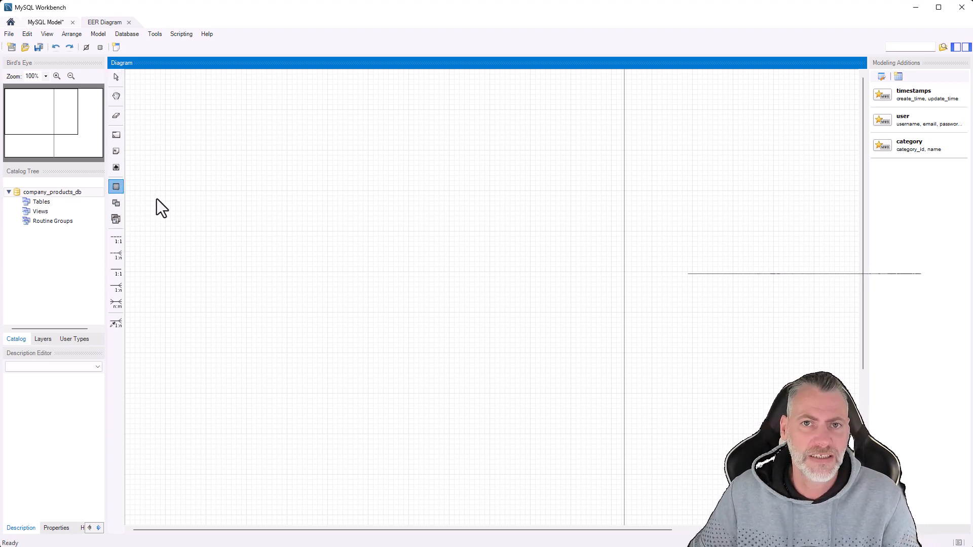
left_click(205, 167)
key("t")
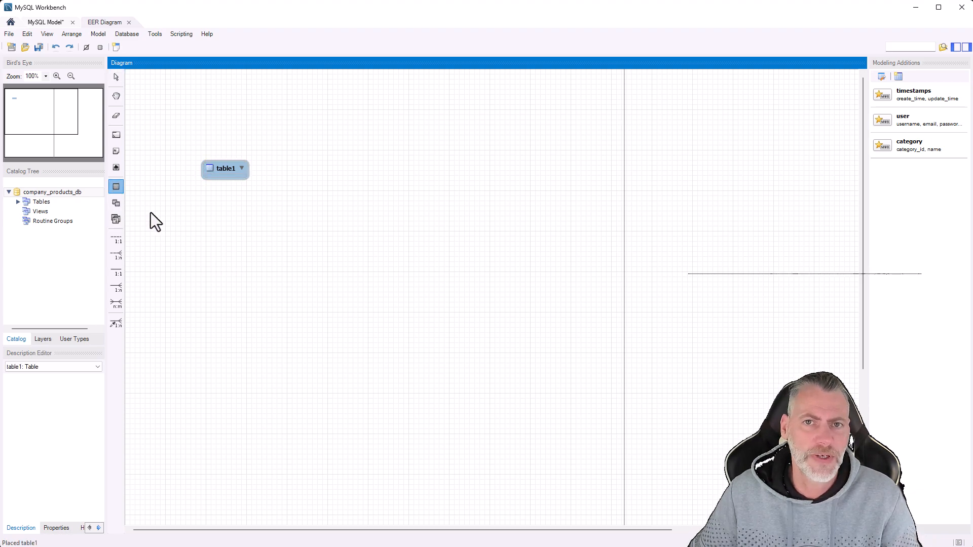
left_click(324, 173)
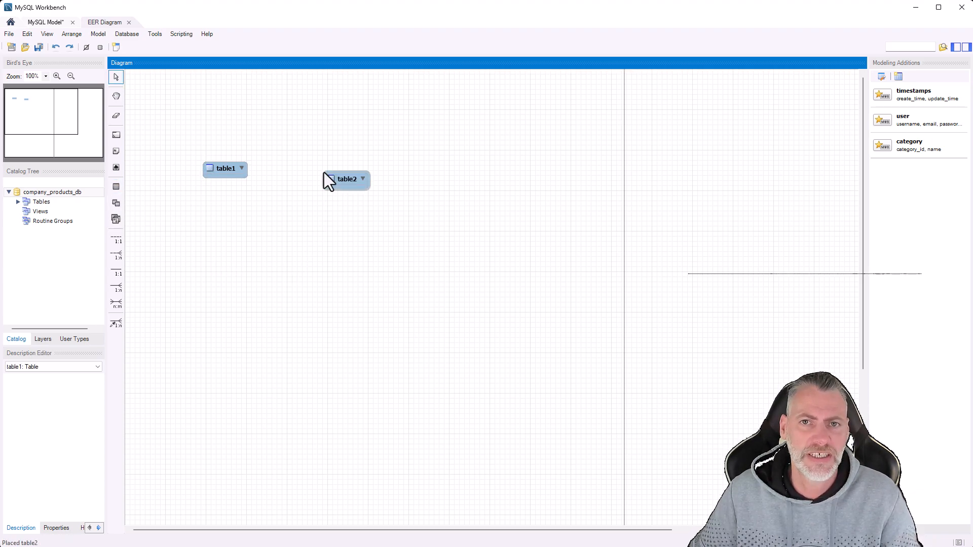
left_click(116, 186)
left_click(439, 173)
left_click(116, 187)
left_click(569, 168)
left_click(116, 187)
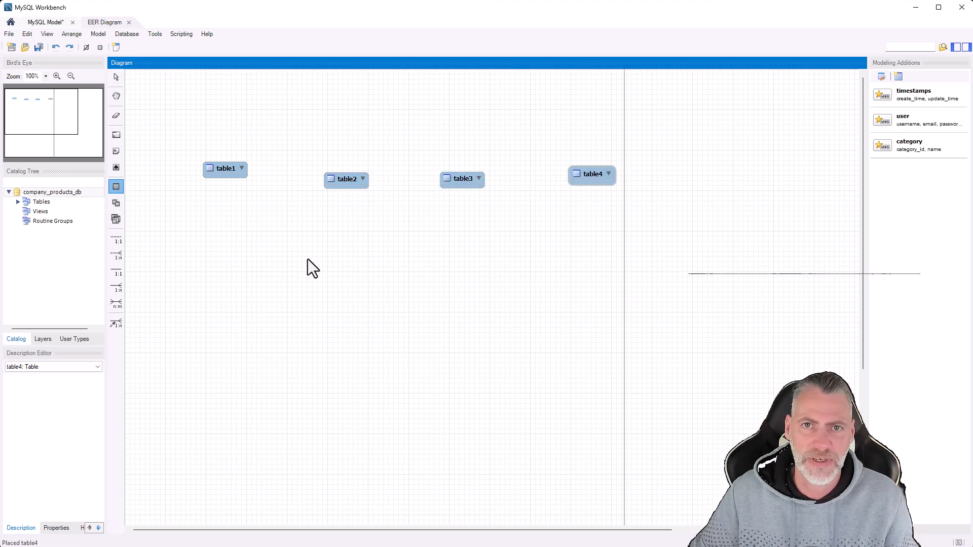
left_click(677, 183)
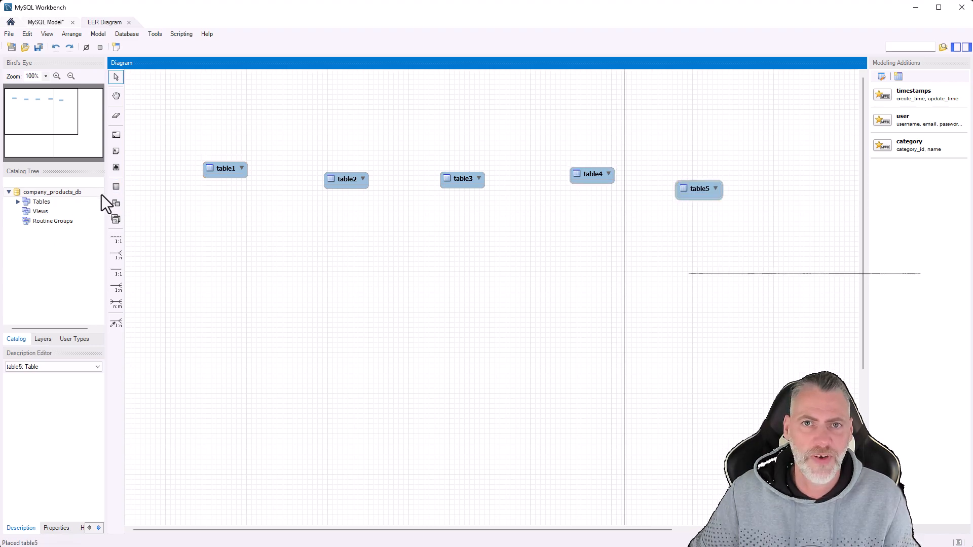
left_click(116, 186)
left_click(752, 182)
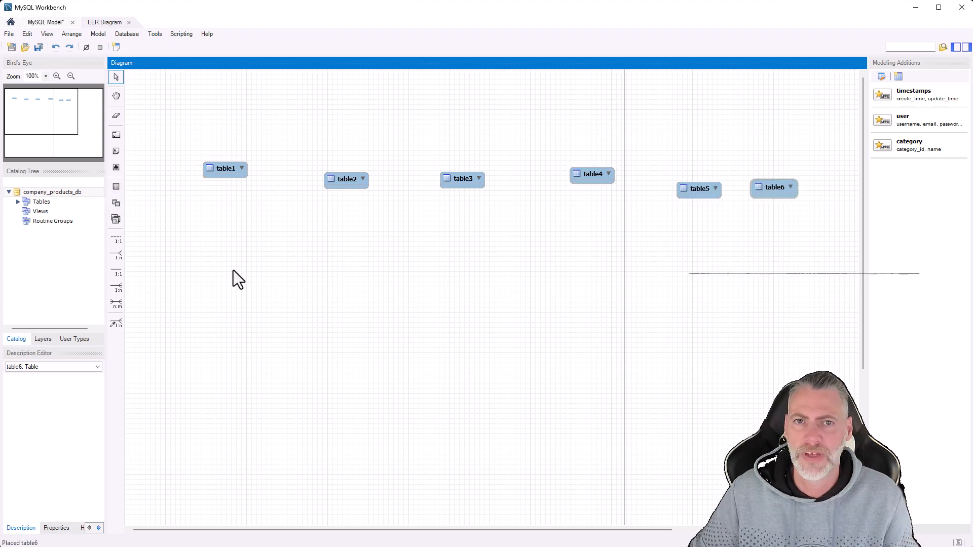
Step: Open the leftmost table for editing and name it clients_tbl
left_click(223, 167)
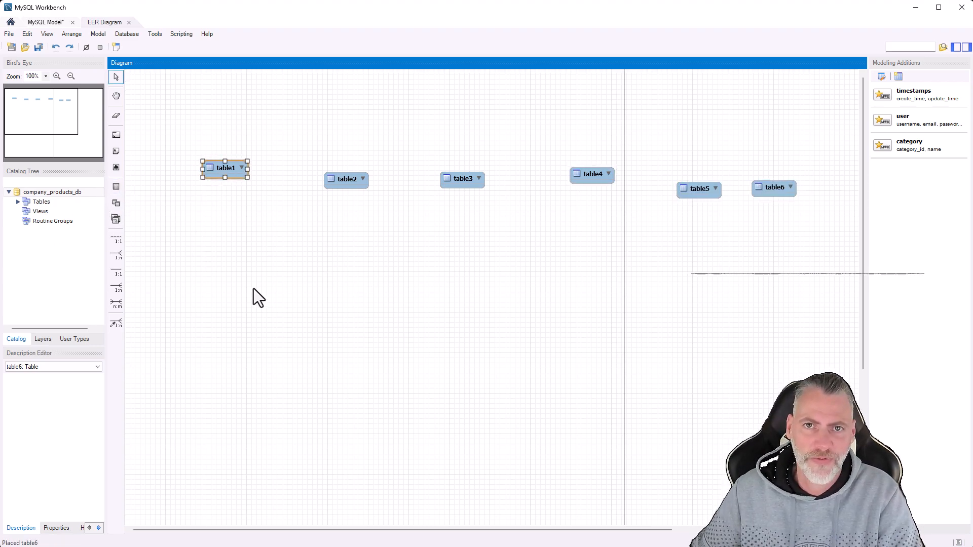
double_click(226, 170)
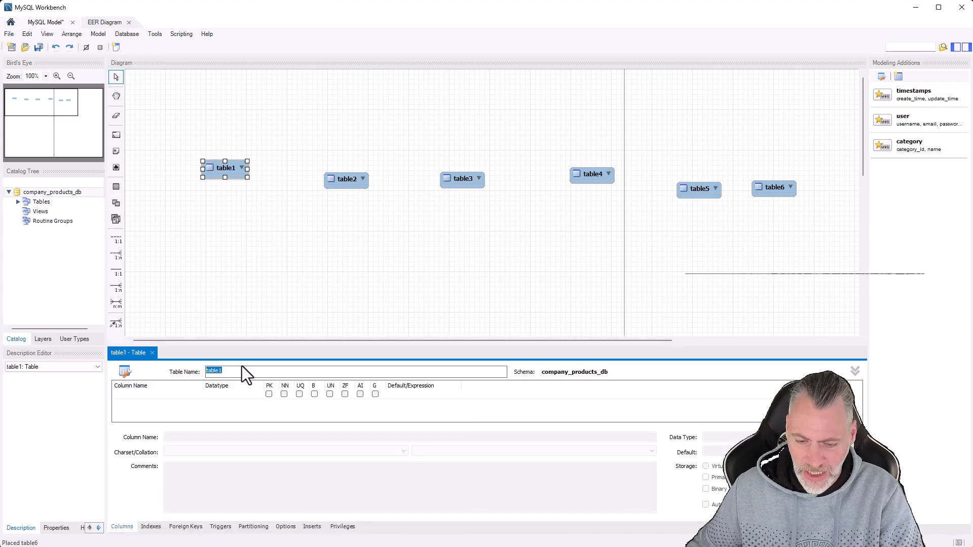
type("clients_t")
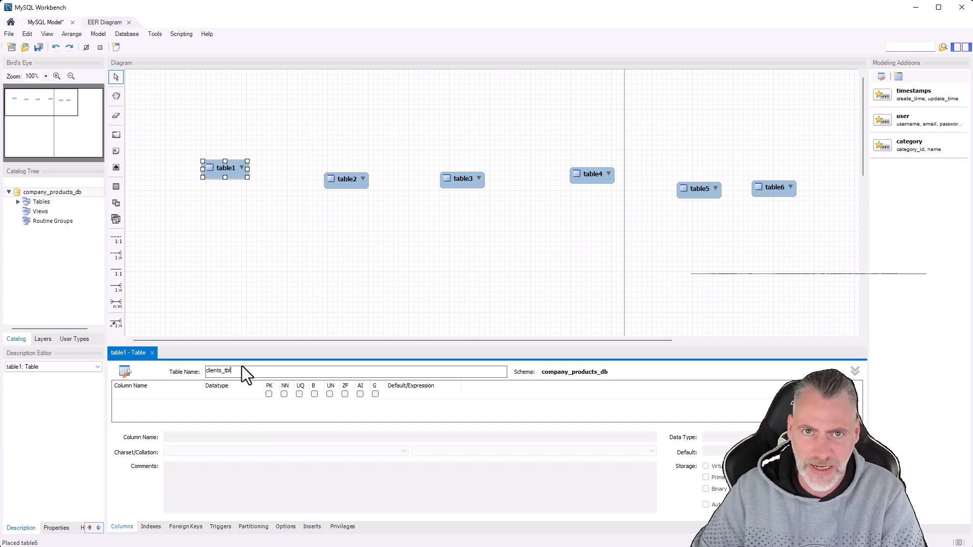
Step: Add an INT column named idclients to clients_tbl as primary key, not null and auto-increment
double_click(150, 396)
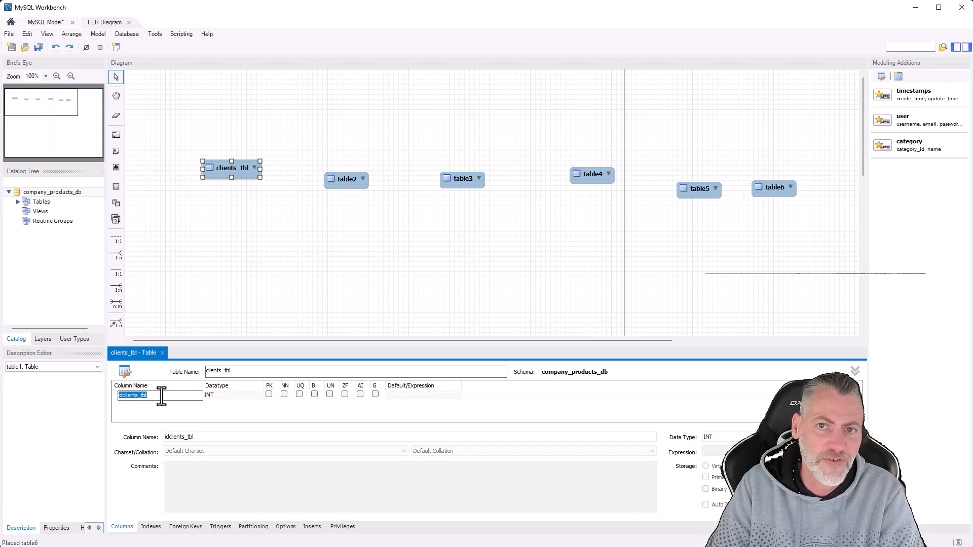
left_click(161, 396)
key("BackSpace")
key("BackSpace")
key("BackSpace")
key("BackSpace")
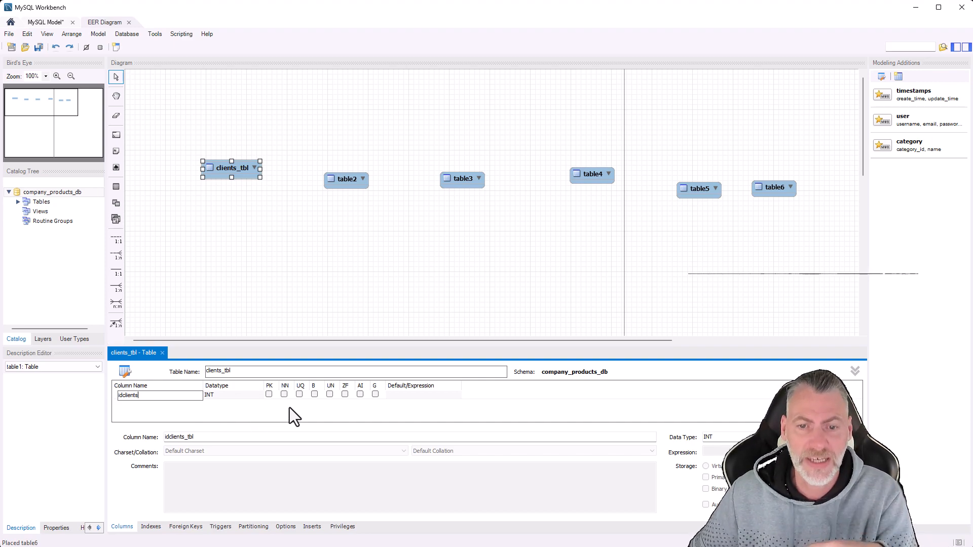
left_click(359, 394)
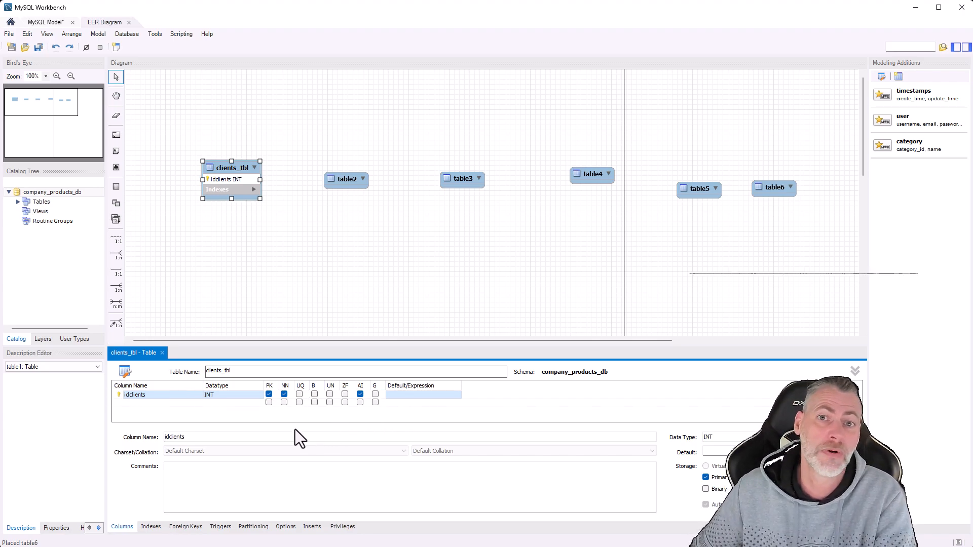
Step: Add the columns client_name and client_address to clients_tbl with the default VARCHAR(45) datatype
double_click(136, 402)
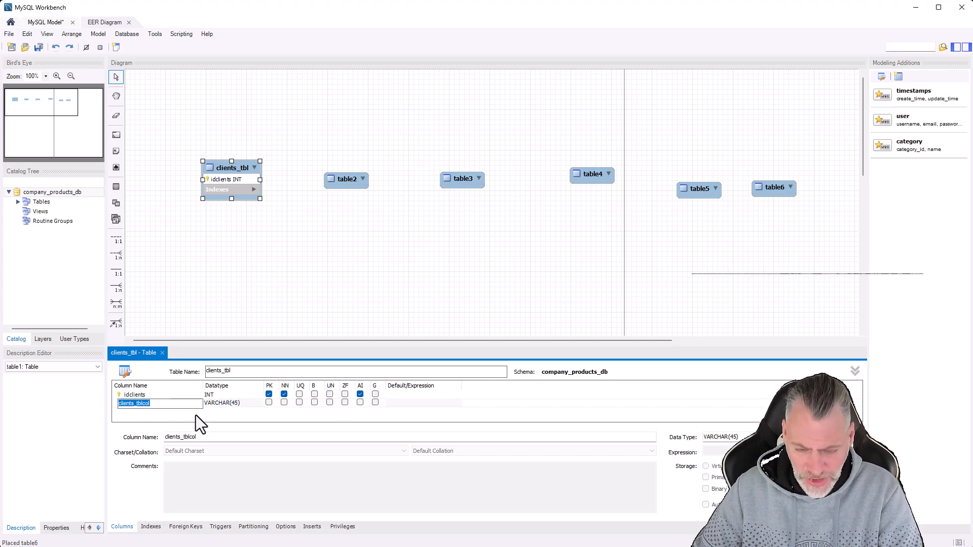
type("client_name")
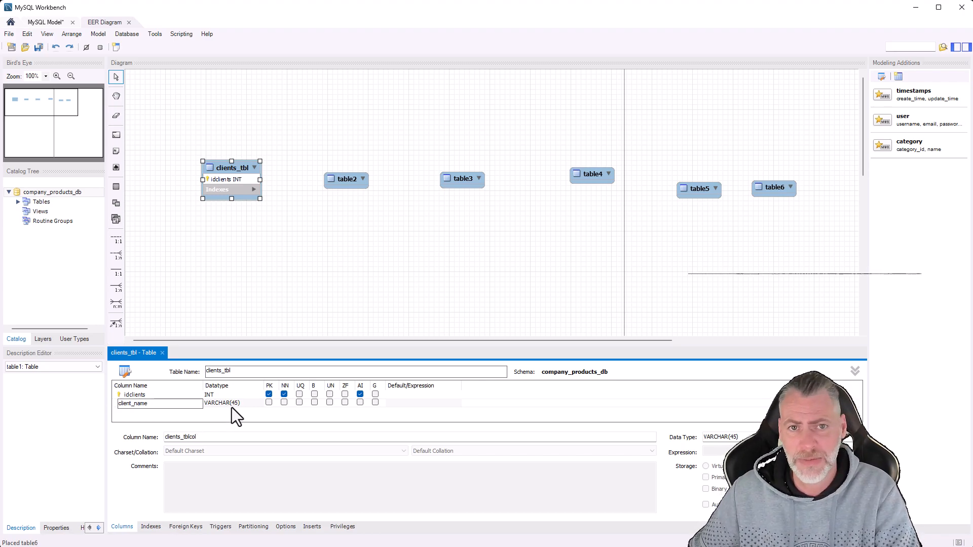
double_click(159, 412)
type("c")
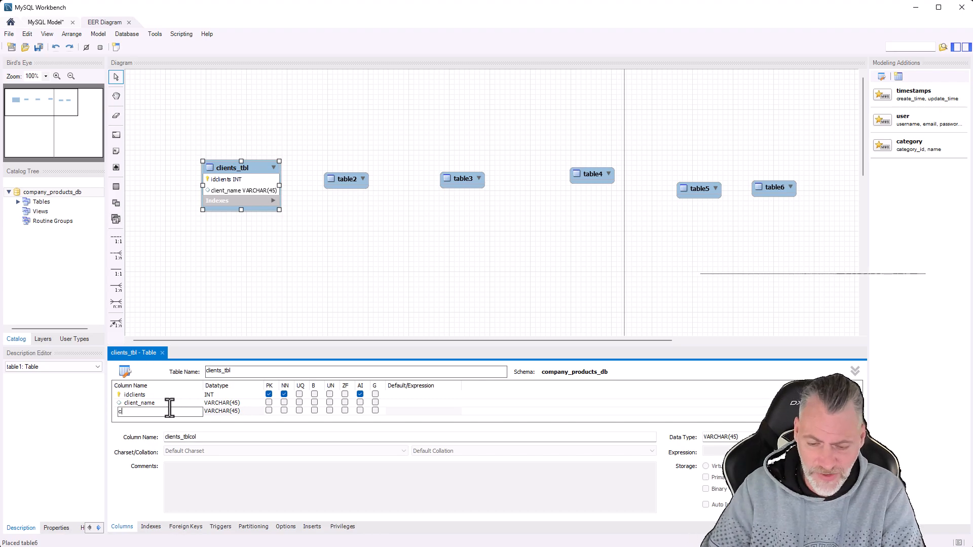
type("lient_address")
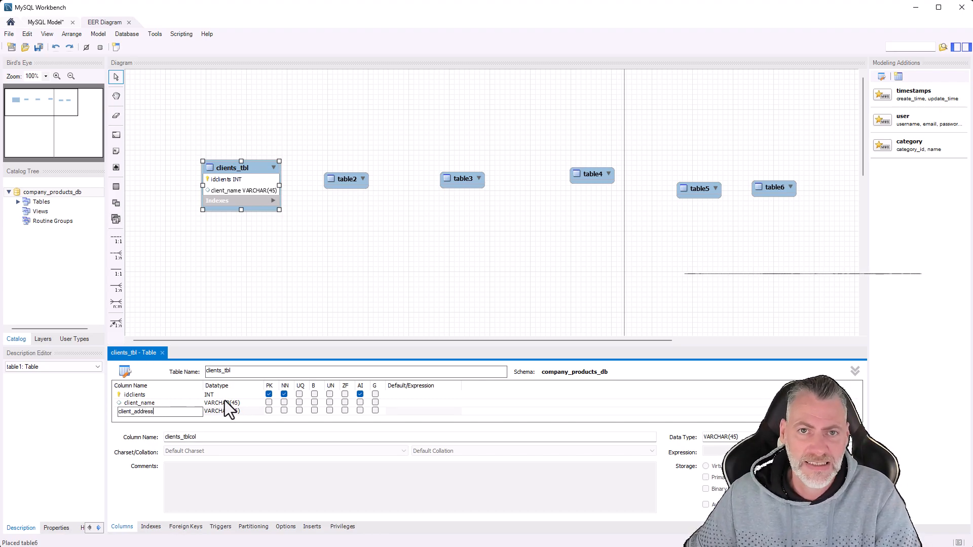
key("Return")
Step: Set the datatype of the client_name column to VARCHAR(150)
double_click(227, 403)
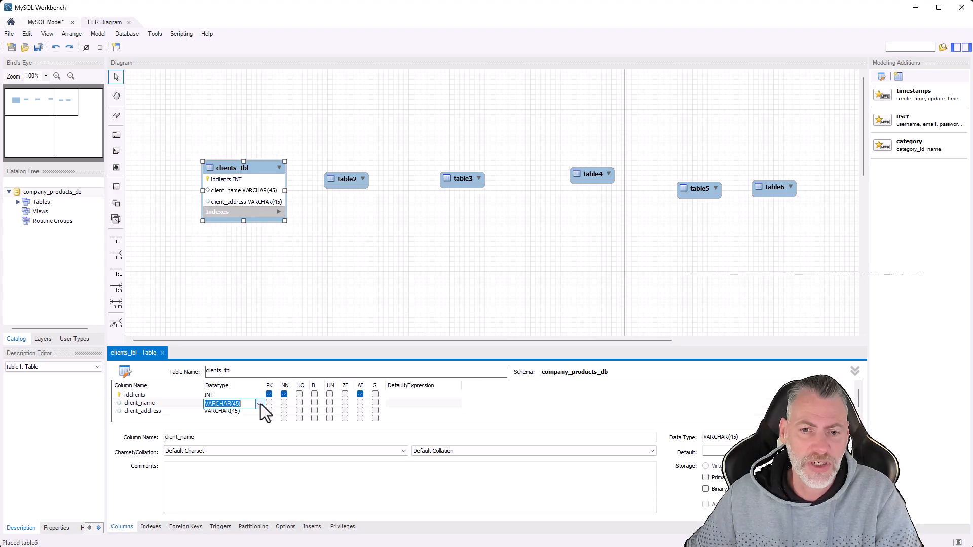
left_click(260, 404)
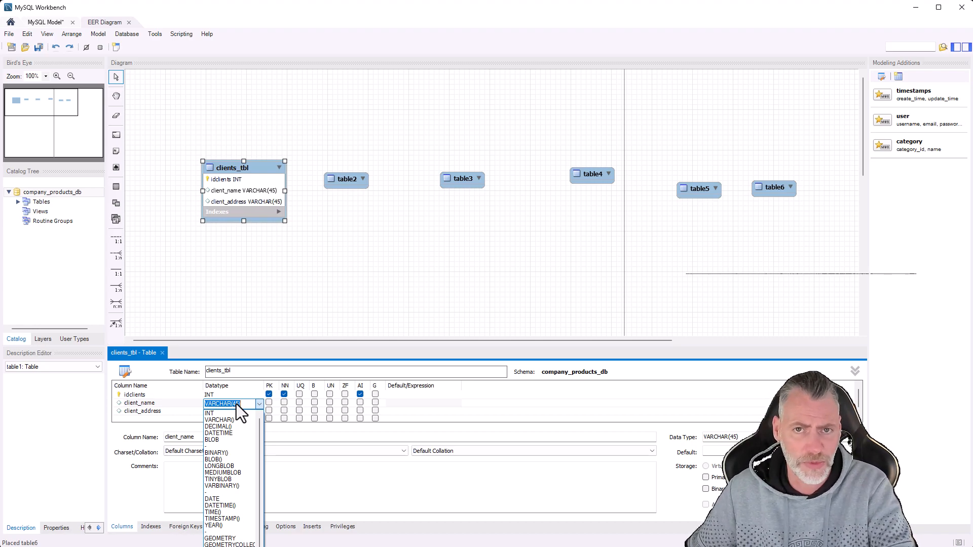
left_click(236, 404)
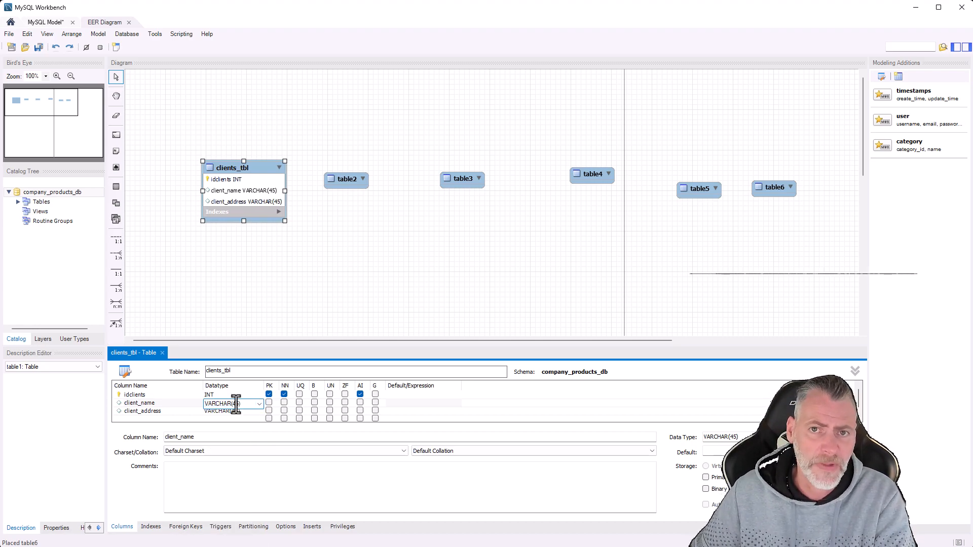
key("BackSpace")
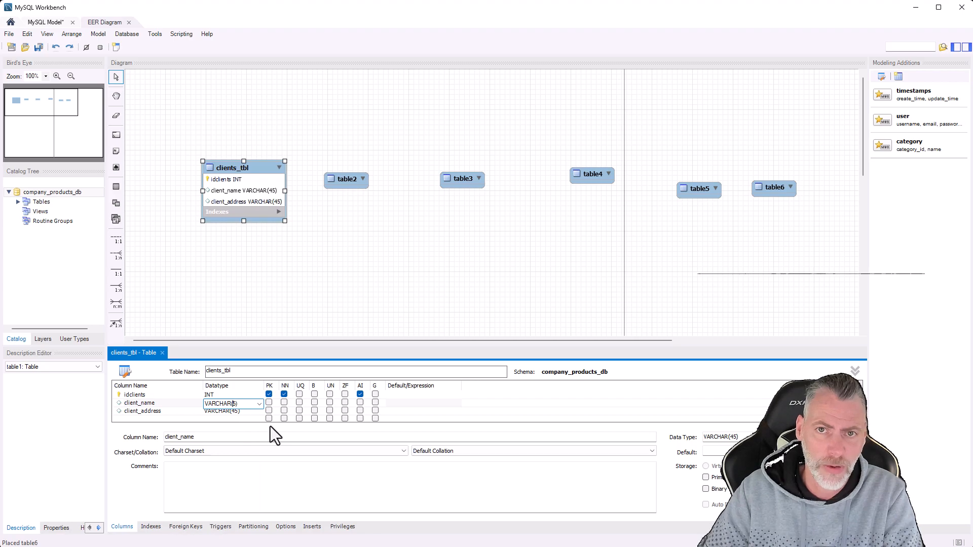
type("150")
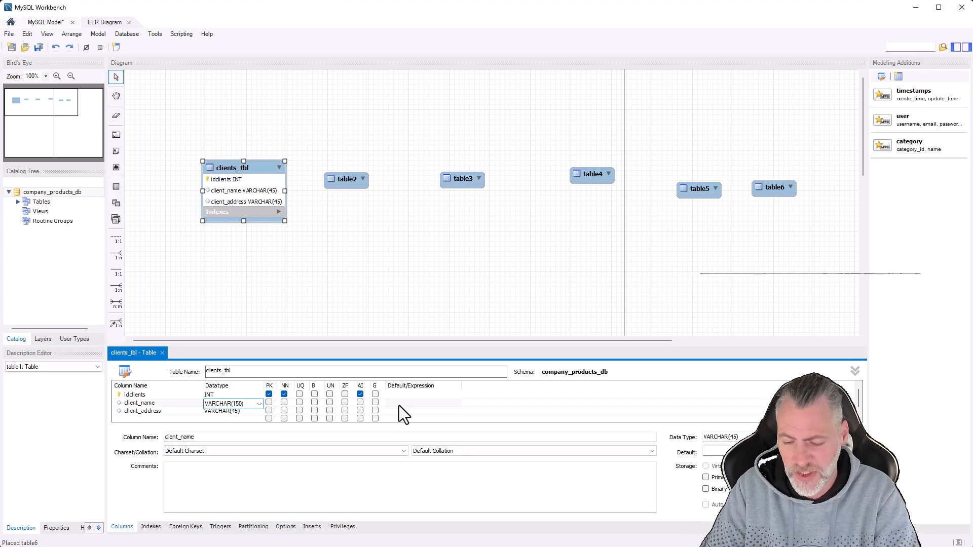
key("BackSpace")
type("2")
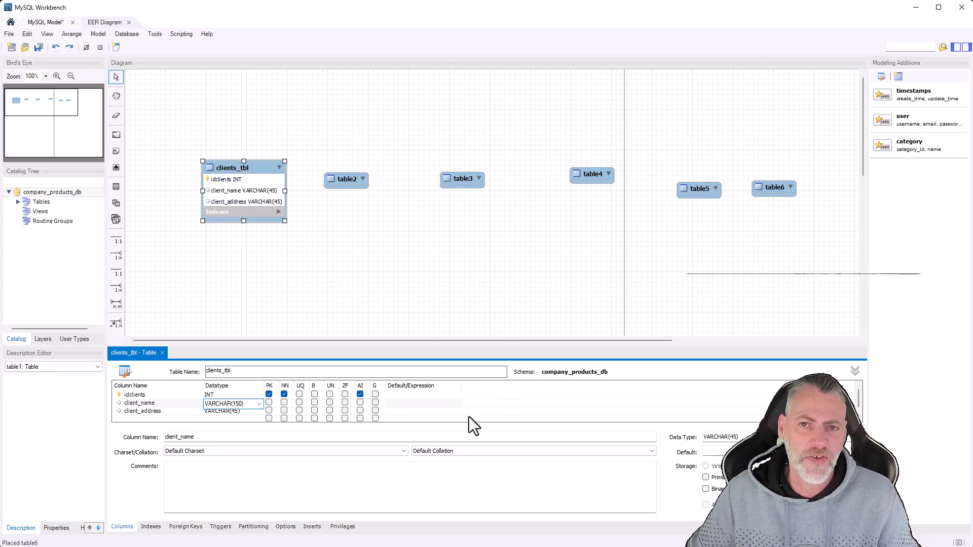
left_click(485, 401)
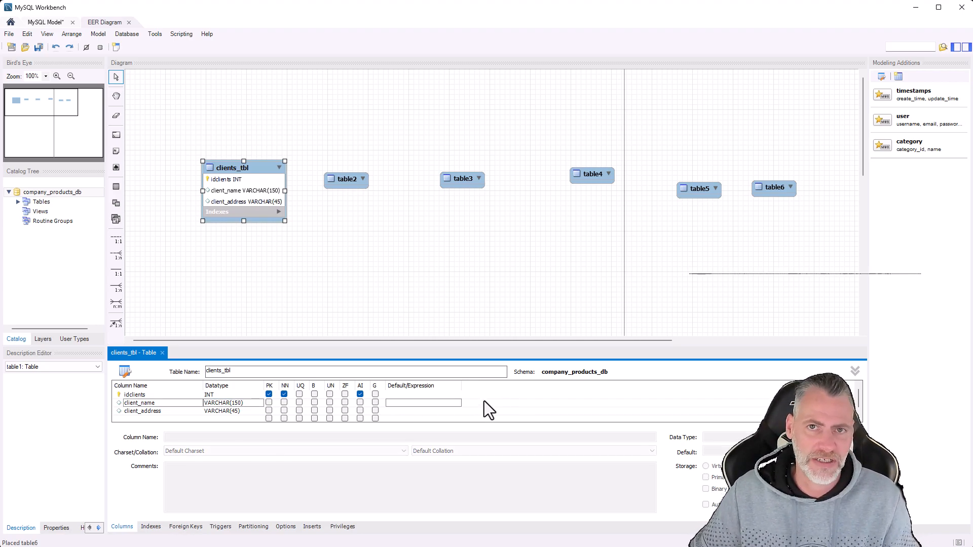
Step: Set the datatype of the client_address column in clients_tbl to MEDIUMTEXT
double_click(223, 411)
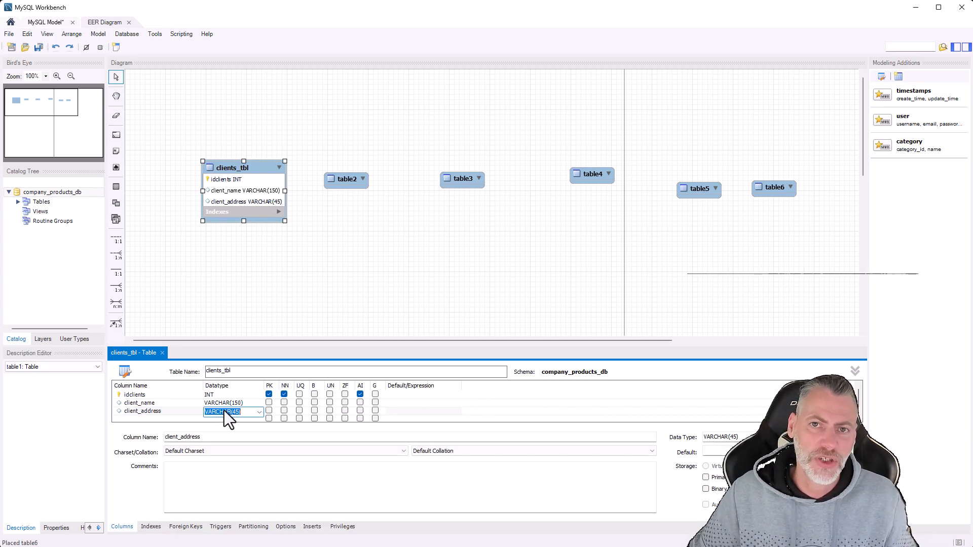
left_click(261, 411)
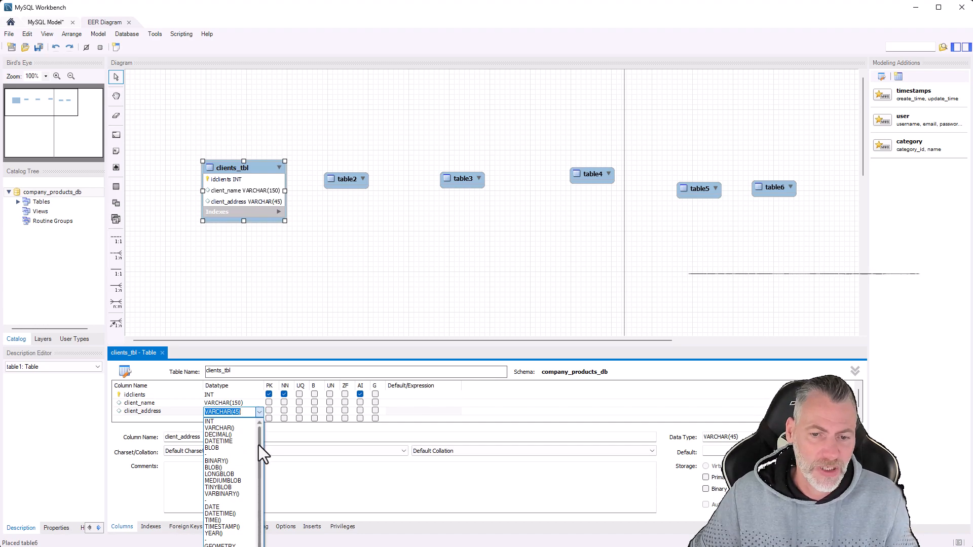
left_click_drag(258, 445, 267, 535)
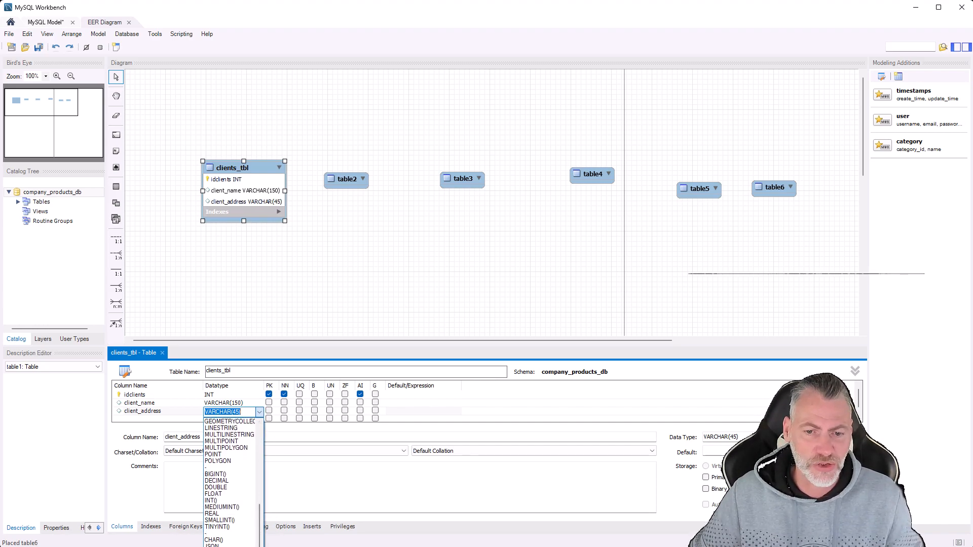
left_click(223, 546)
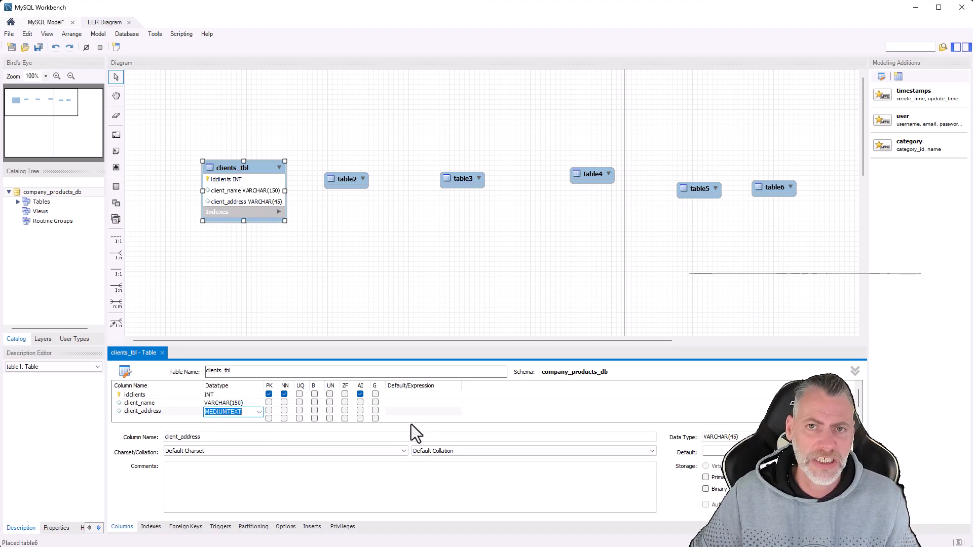
left_click(408, 410)
left_click(443, 403)
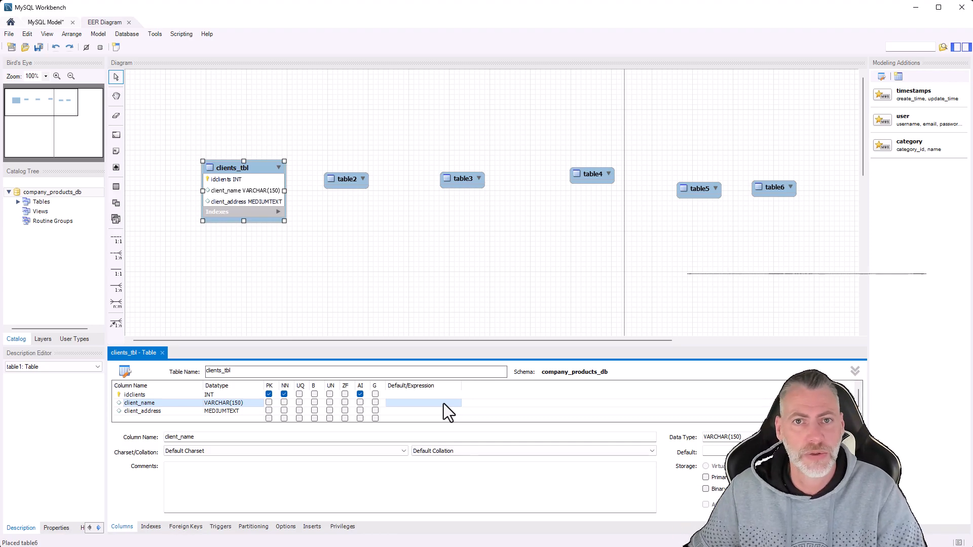
left_click(374, 248)
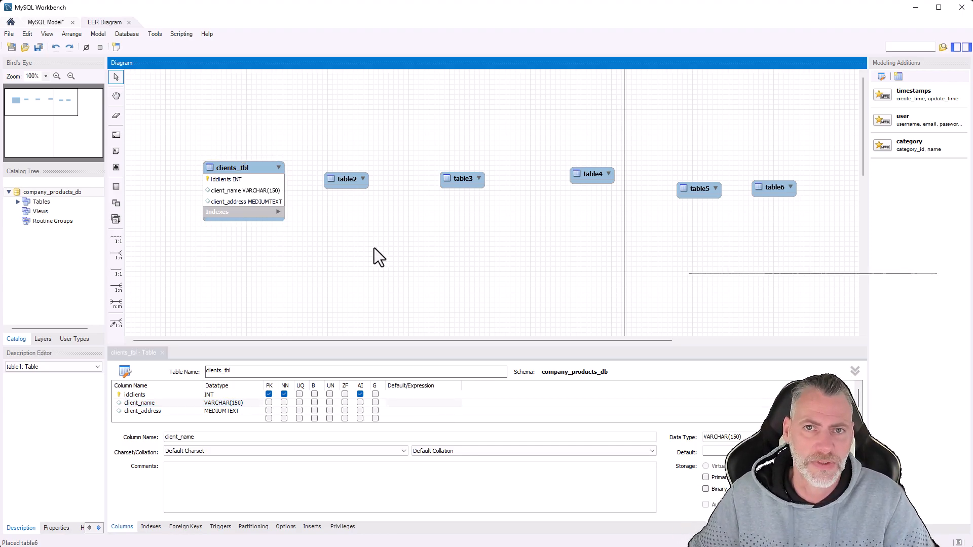
Step: Open table2 for editing and name it company_tbl
double_click(345, 181)
left_click_drag(226, 371, 202, 369)
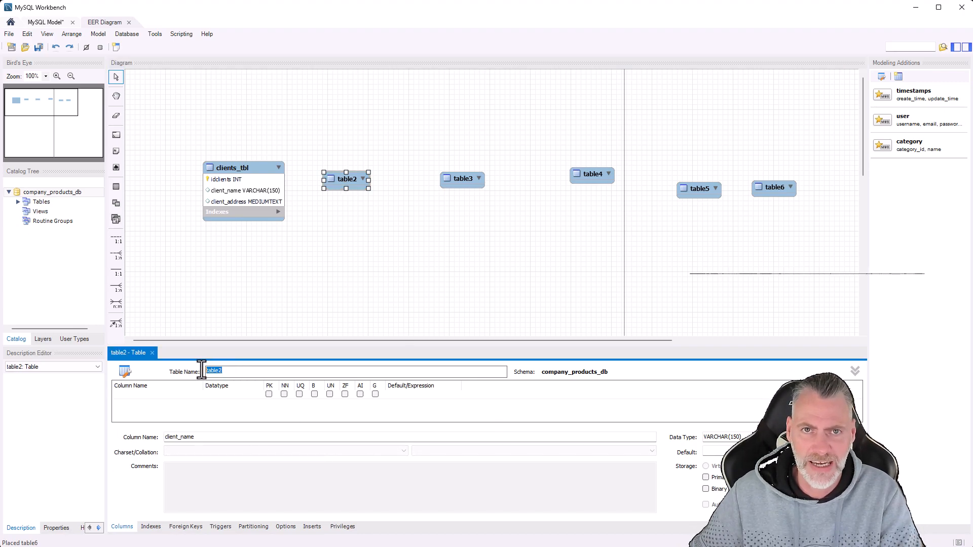
type("company")
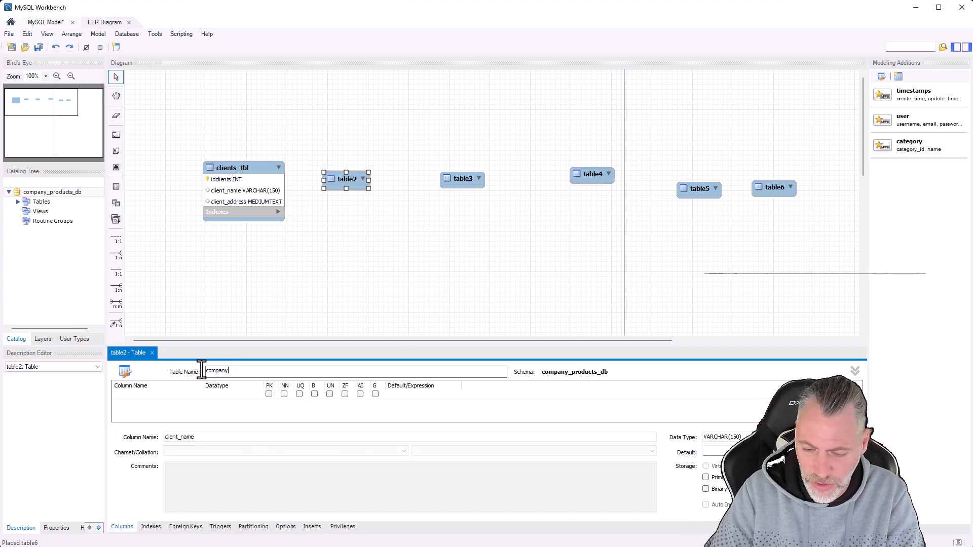
type("_tbl")
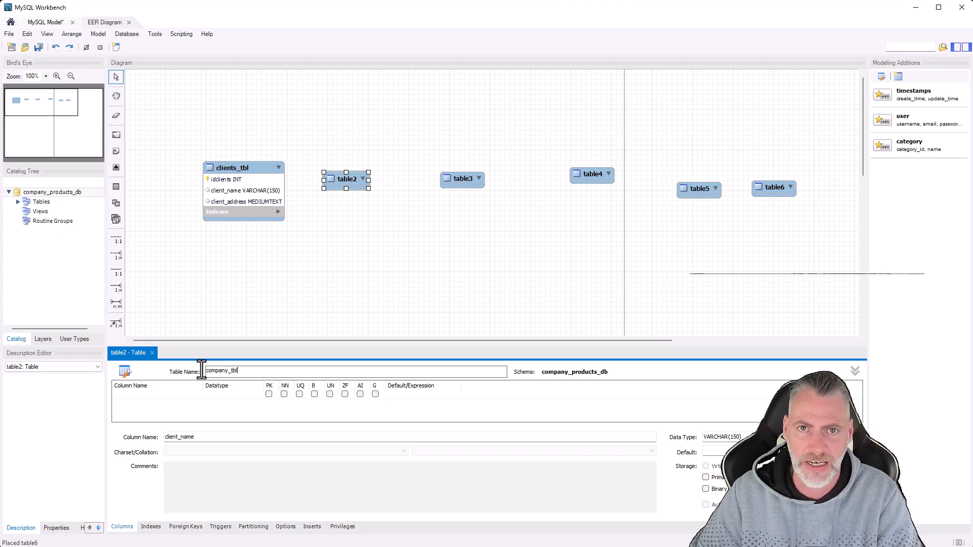
left_click(263, 297)
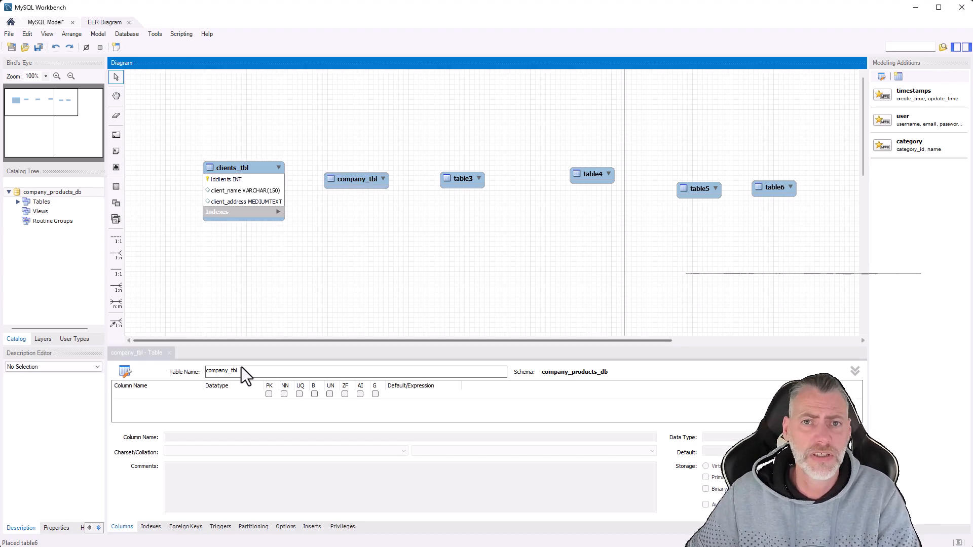
Step: Add an INT column named idcompany to company_tbl as its not-null primary key
left_click(164, 398)
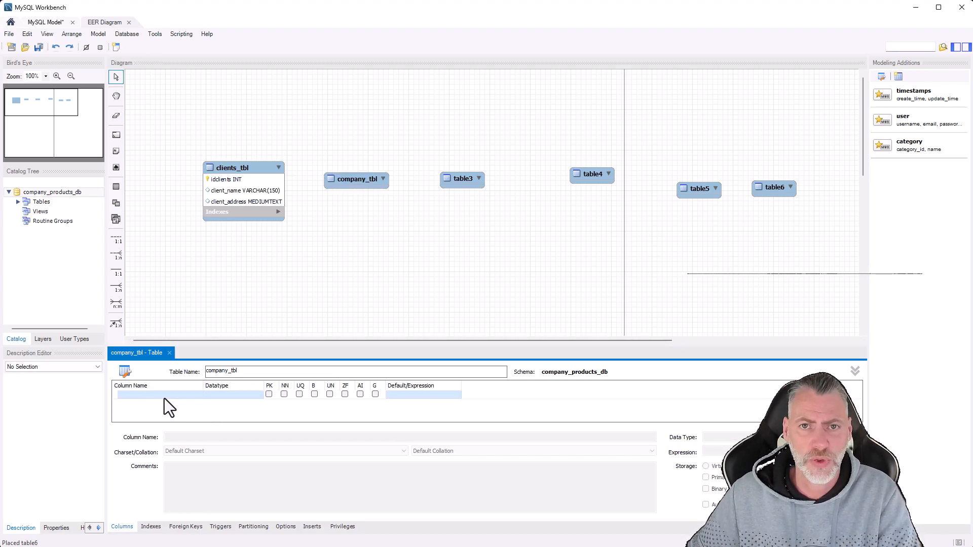
left_click(167, 399)
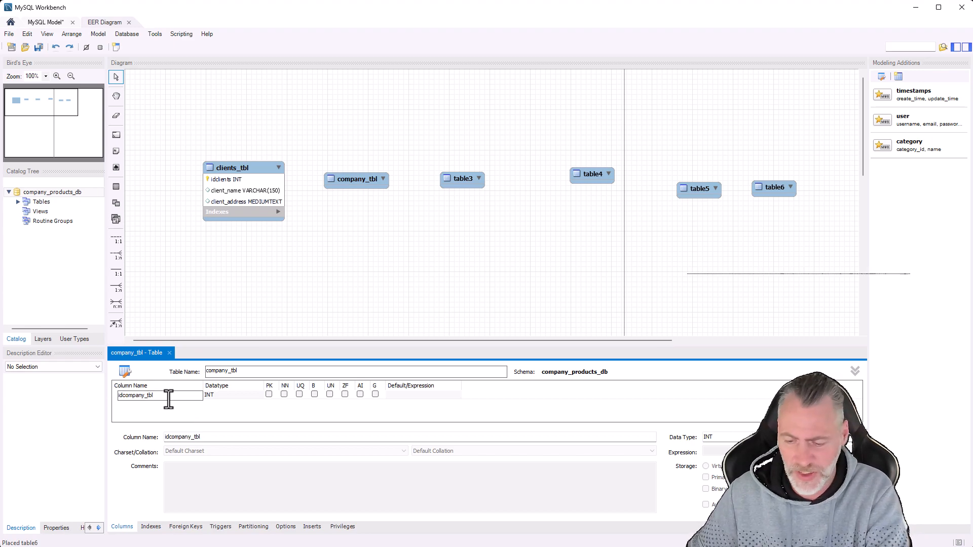
key("BackSpace")
key("BackSpace")
key("BackSpace")
key("BackSpace")
Step: Add a company_name column to company_tbl with the datatype VARCHAR(150)
left_click(171, 406)
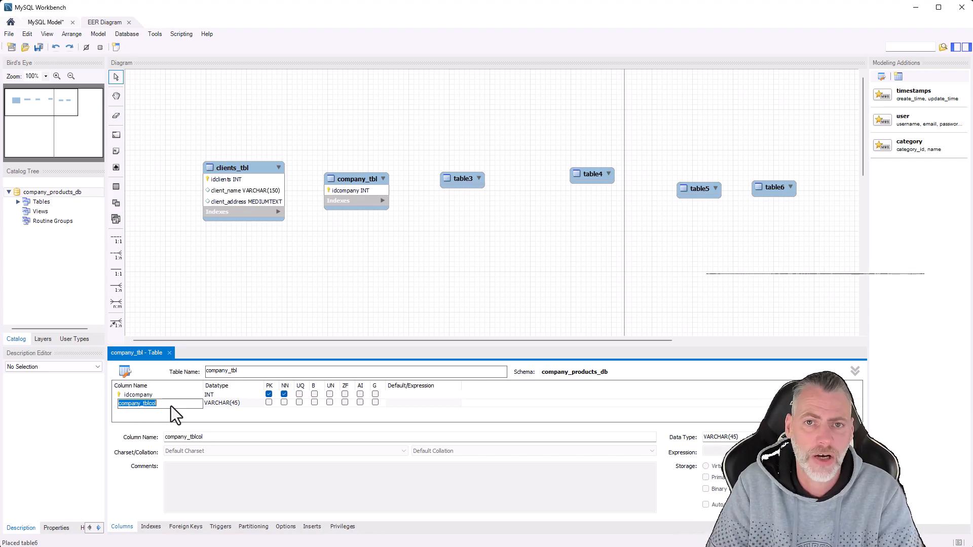
key("Right")
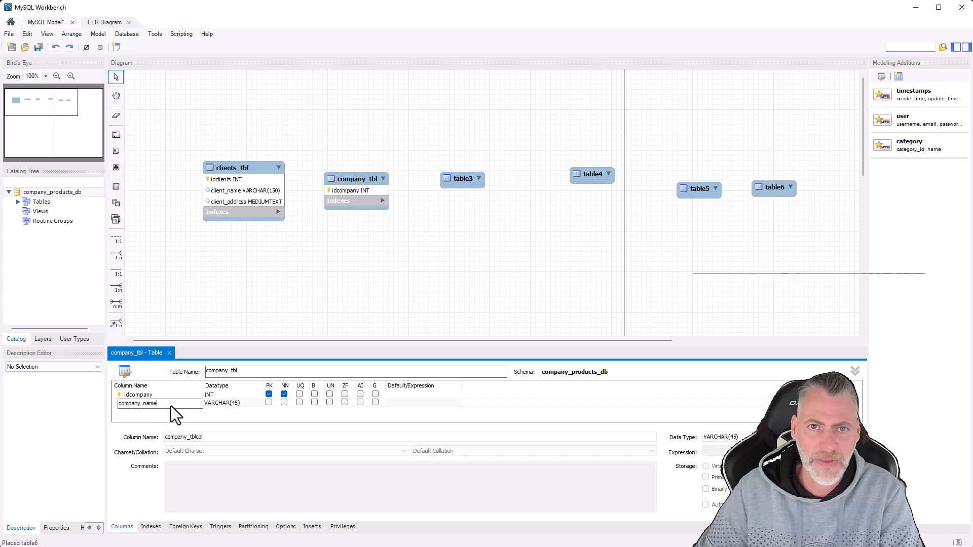
left_click(233, 403)
left_click(240, 403)
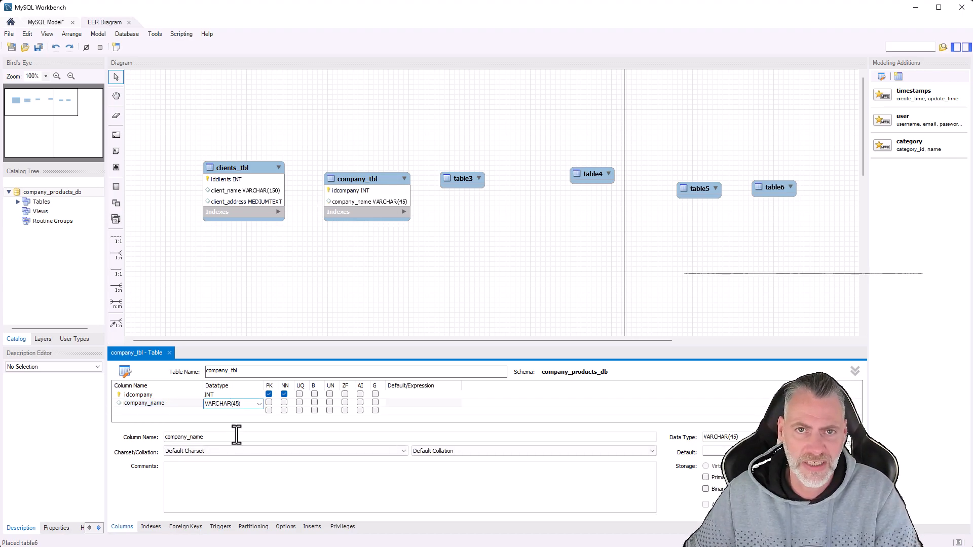
key("Left")
key("BackSpace")
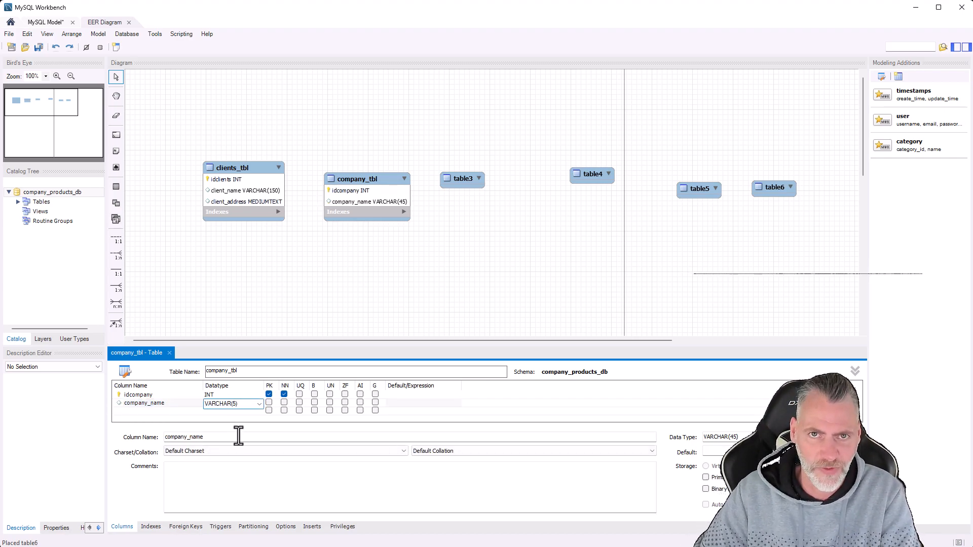
type("150")
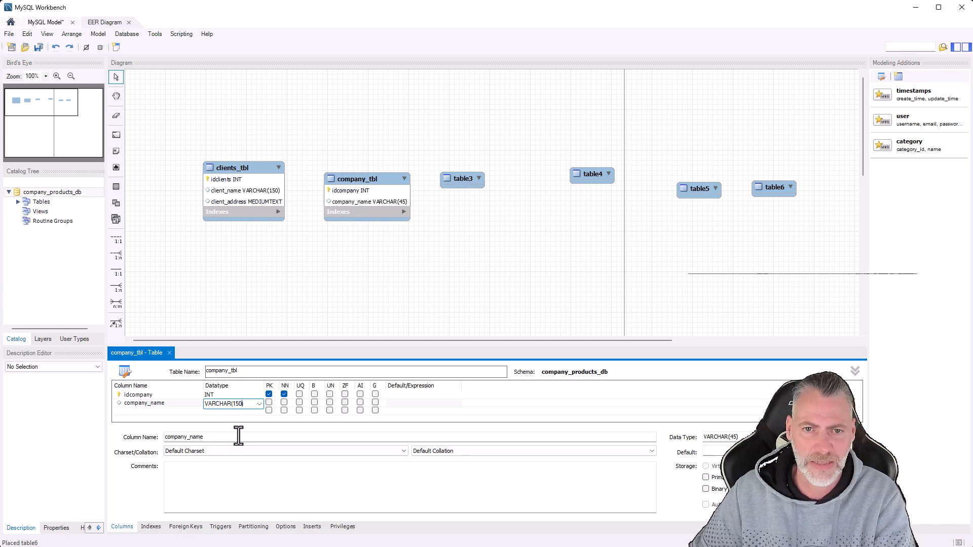
left_click(476, 409)
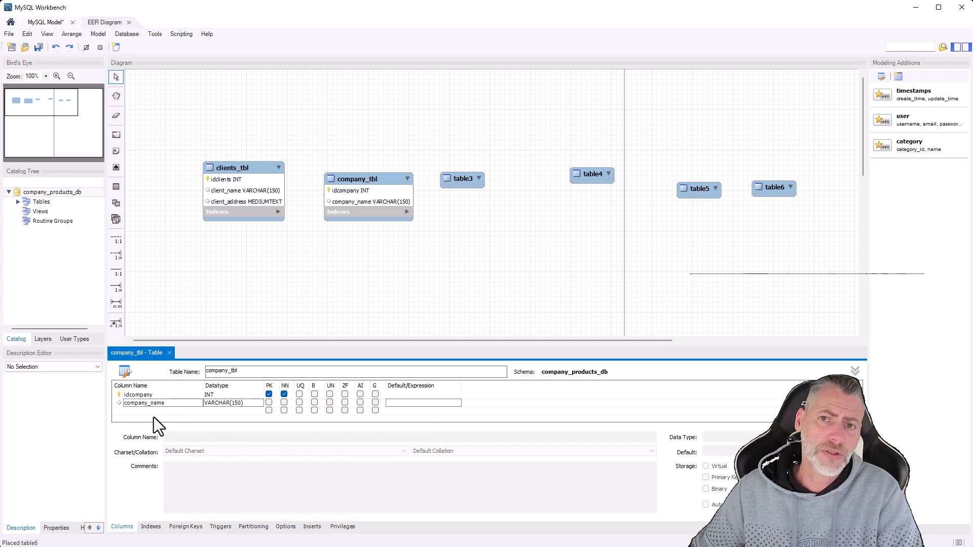
left_click(295, 267)
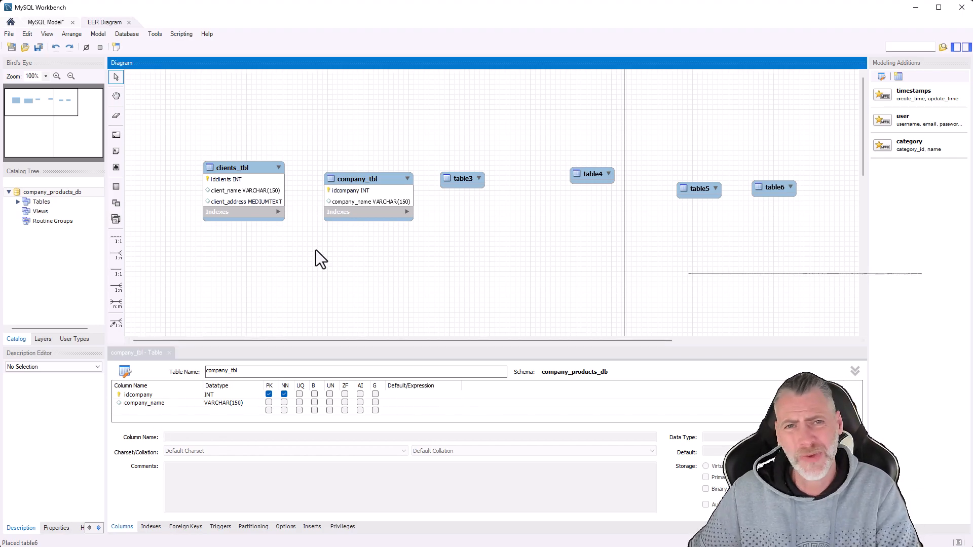
Step: Move clients_tbl up and to the left in the diagram, and shift company_tbl slightly left and down
left_click_drag(246, 167, 197, 129)
left_click(188, 204)
left_click(247, 216)
left_click_drag(353, 181, 319, 190)
left_click(273, 291)
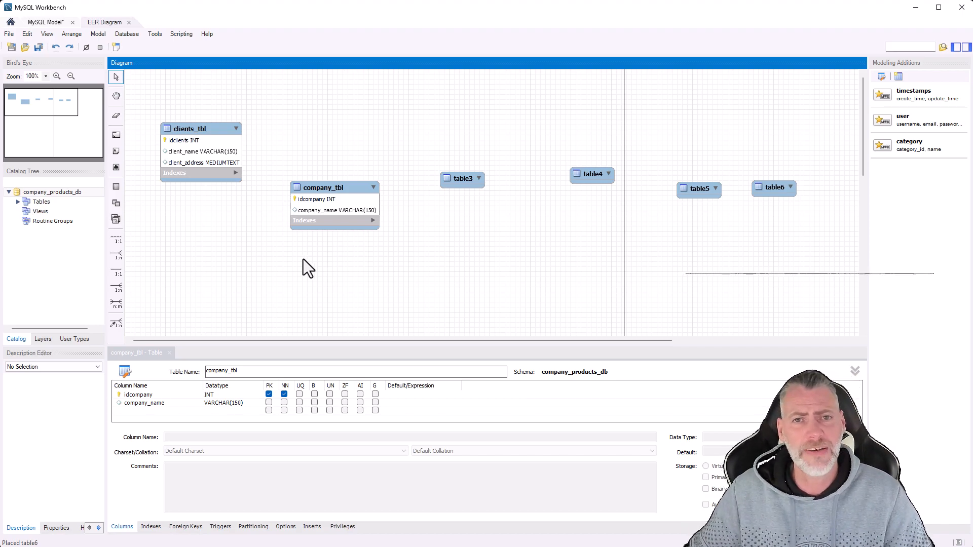
Step: Place a new table named settings below table4 and give it an auto-increment, not-null INT primary key column idsettings
left_click(116, 187)
left_click(539, 276)
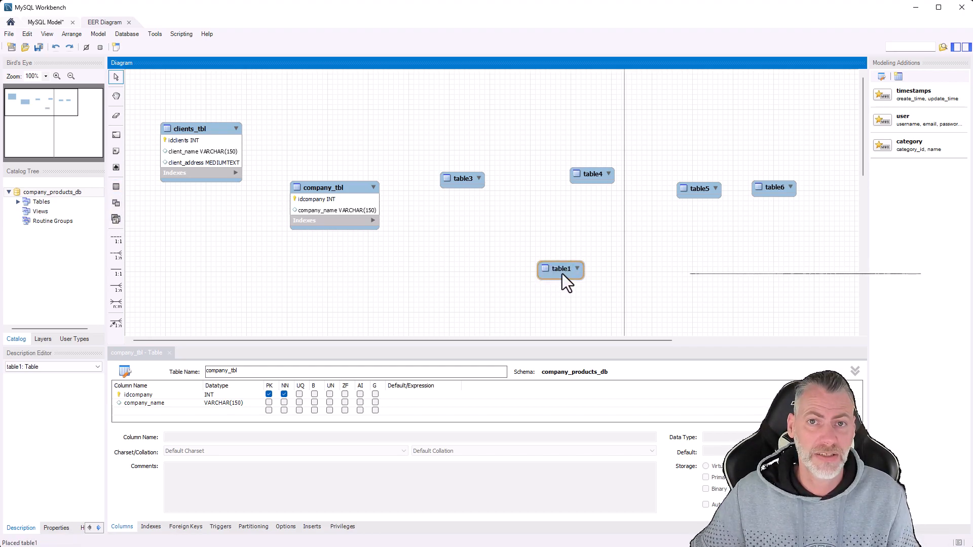
type("settings")
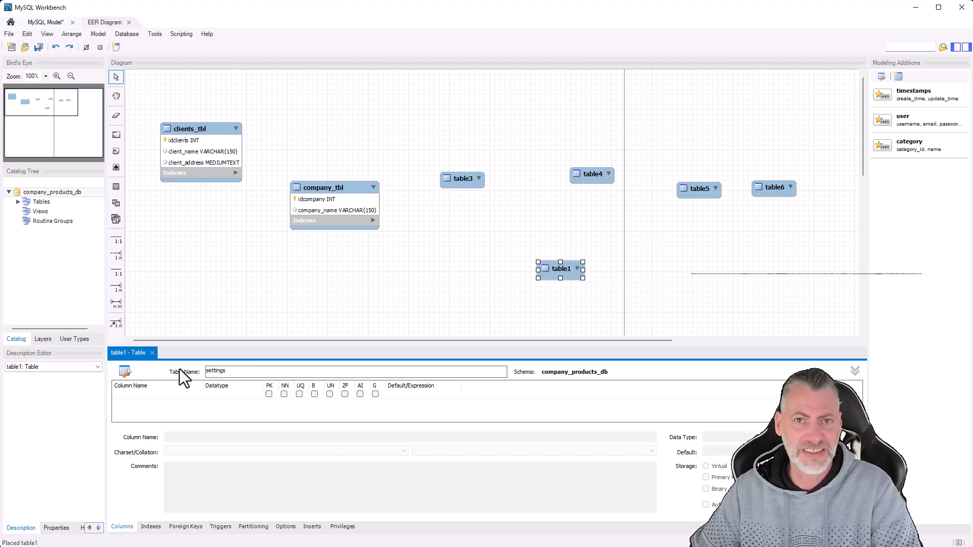
left_click(178, 397)
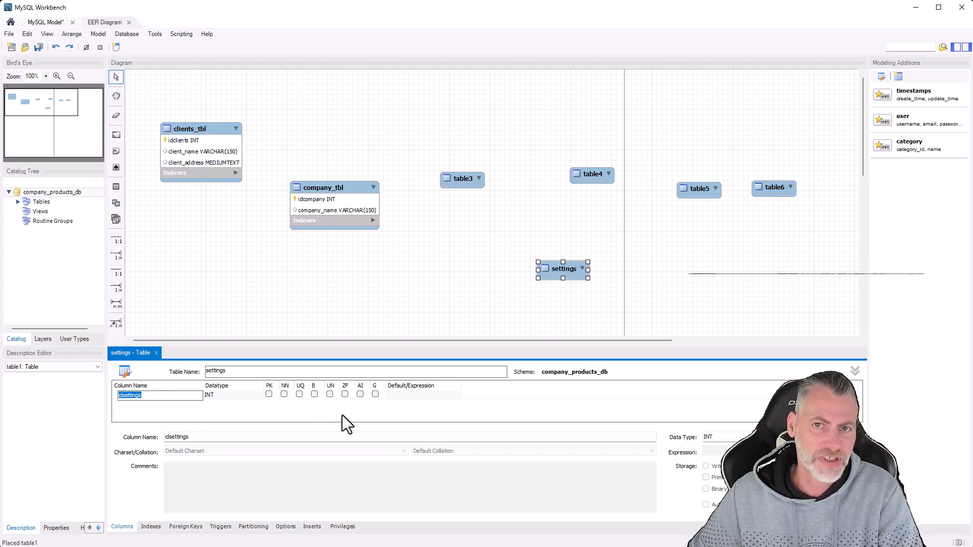
left_click(361, 394)
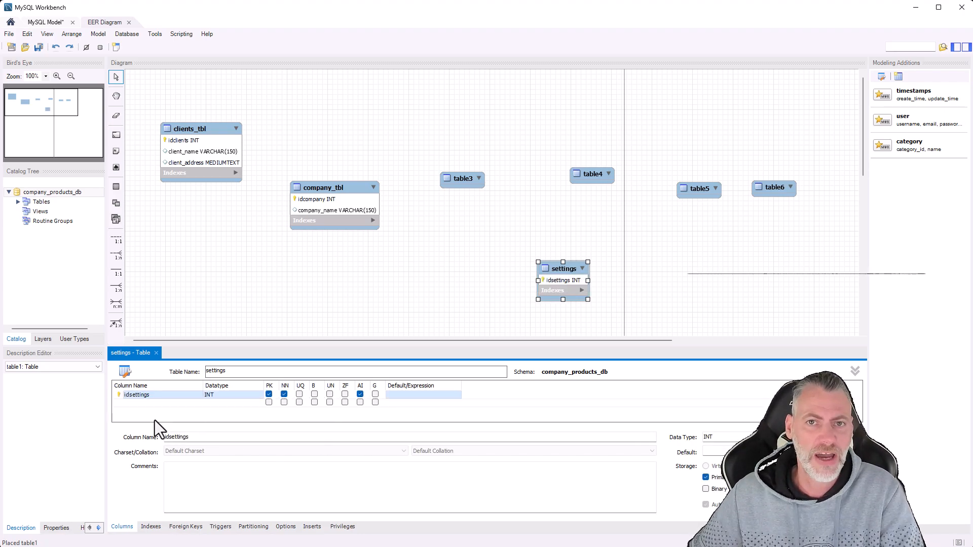
Step: Add the columns setting and setting_value to the settings table with the default VARCHAR(45) datatype
left_click(132, 409)
left_click(148, 403)
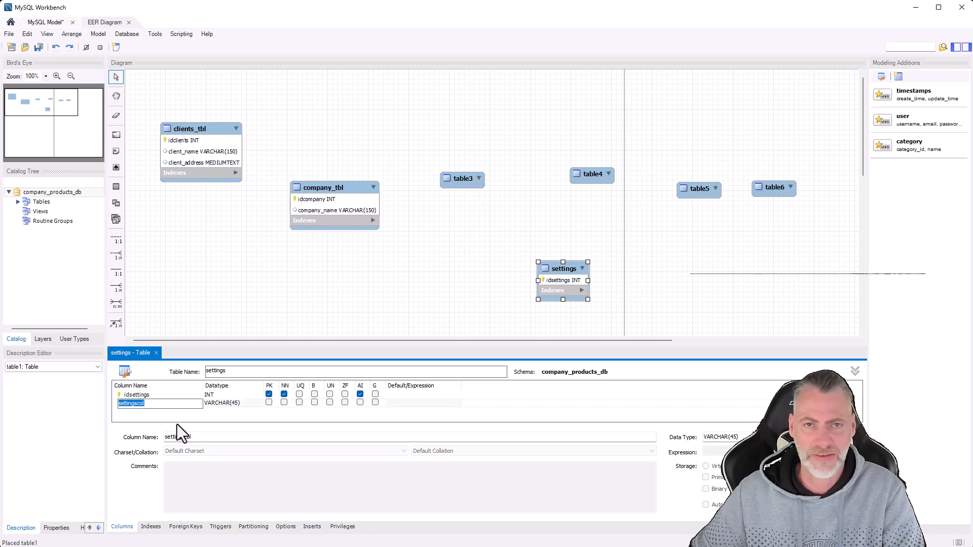
type("settings")
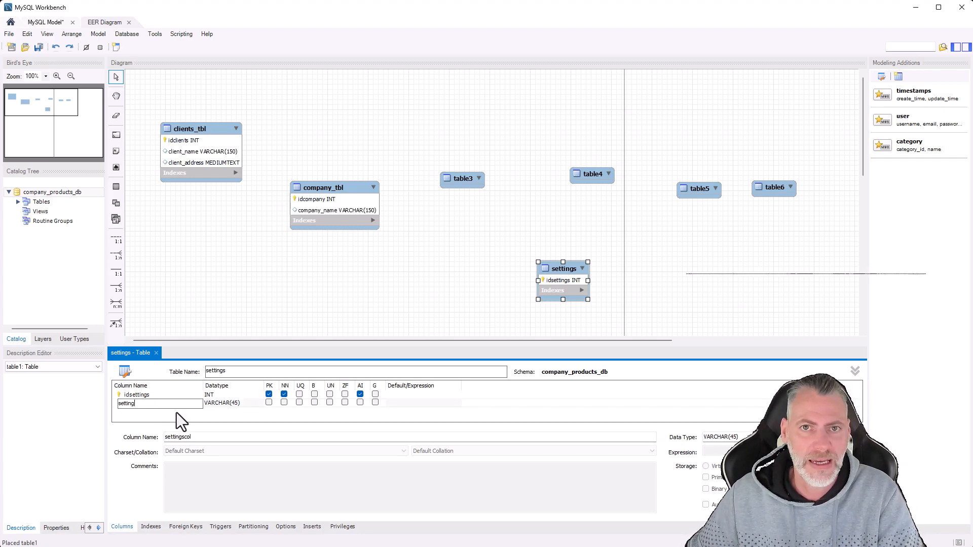
left_click(177, 413)
type("se")
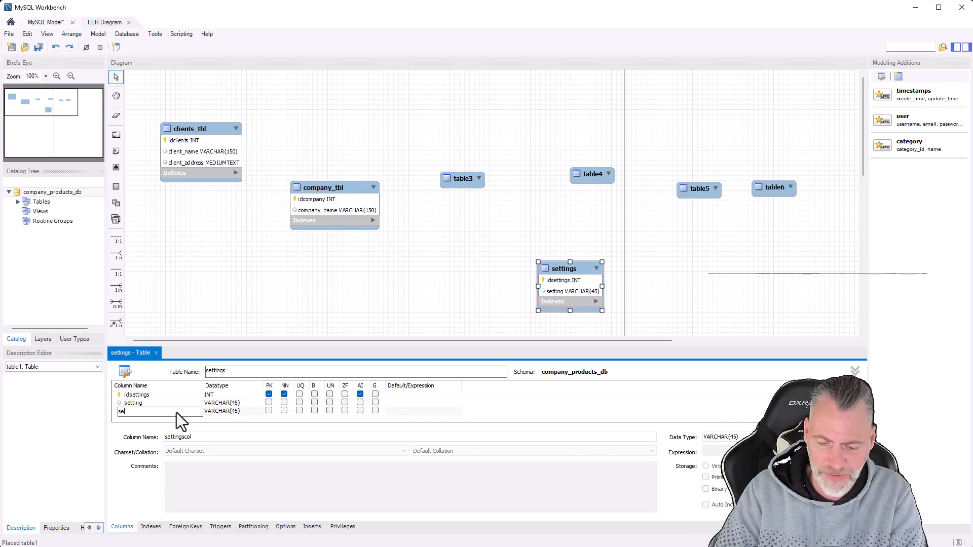
type("tting_value")
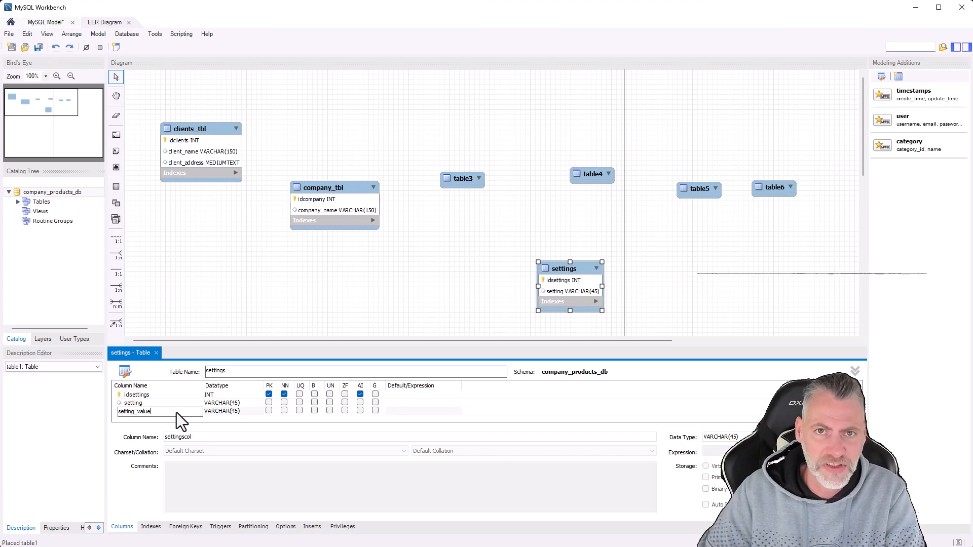
Step: Rename the setting column of the settings table to setting_option
double_click(160, 403)
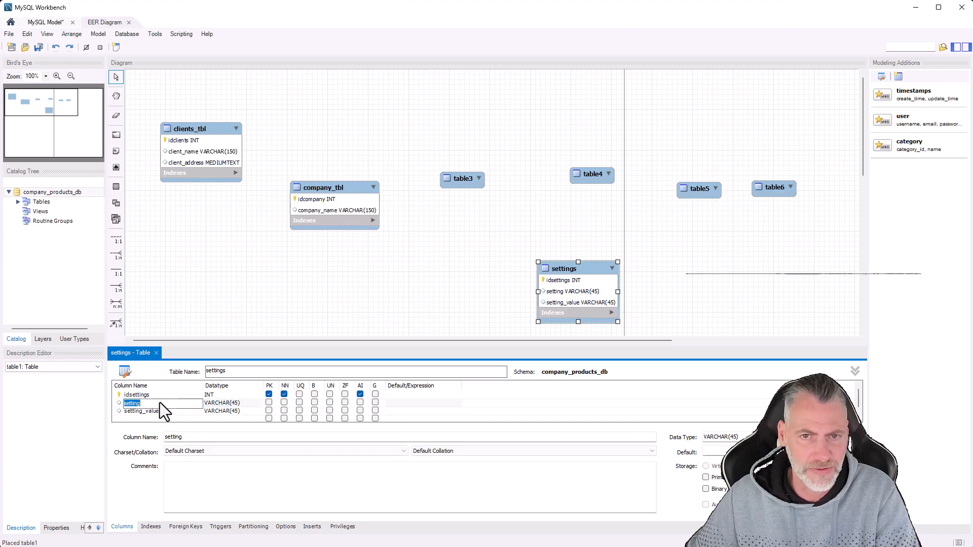
type("_option")
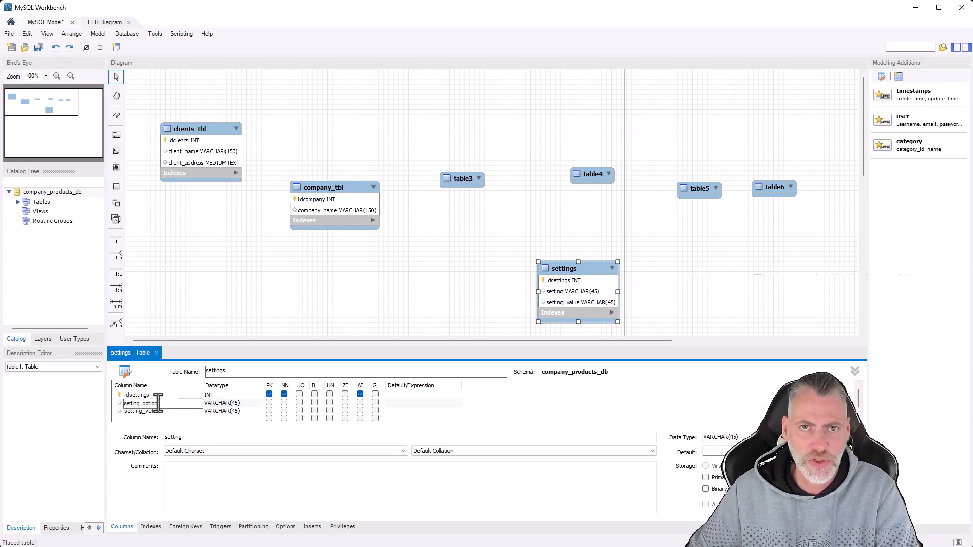
left_click(184, 416)
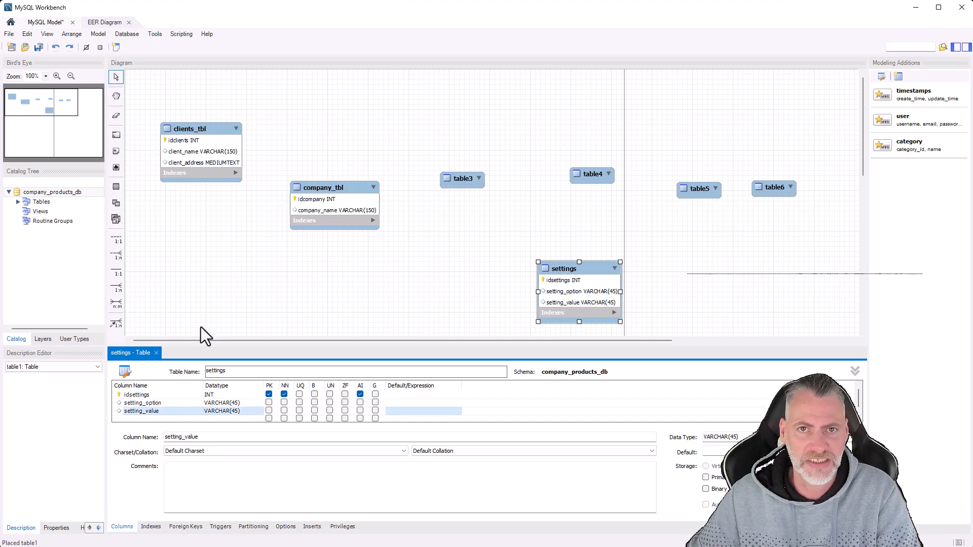
left_click(197, 314)
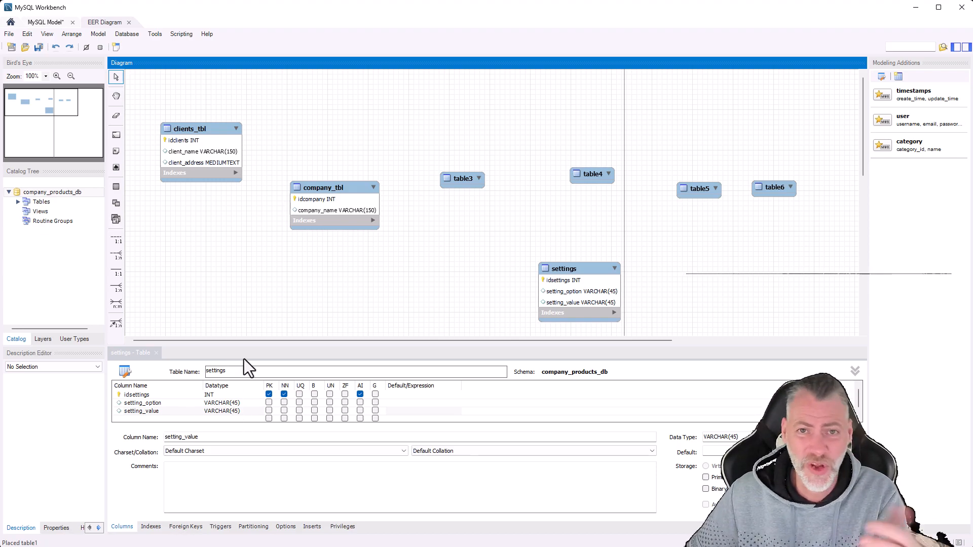
Step: Set the datatype of the setting_option column in the settings table to VARCHAR(150)
double_click(235, 405)
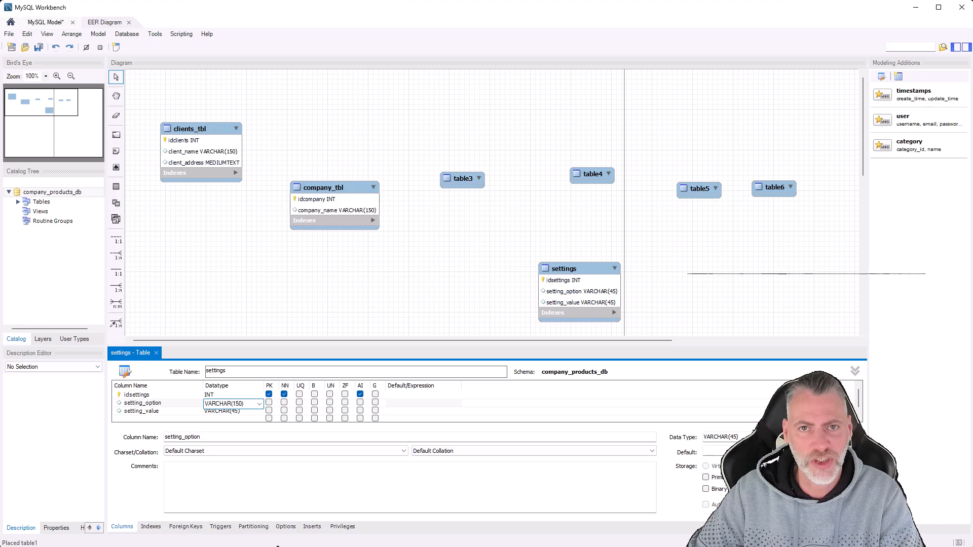
key("BackSpace")
type("2")
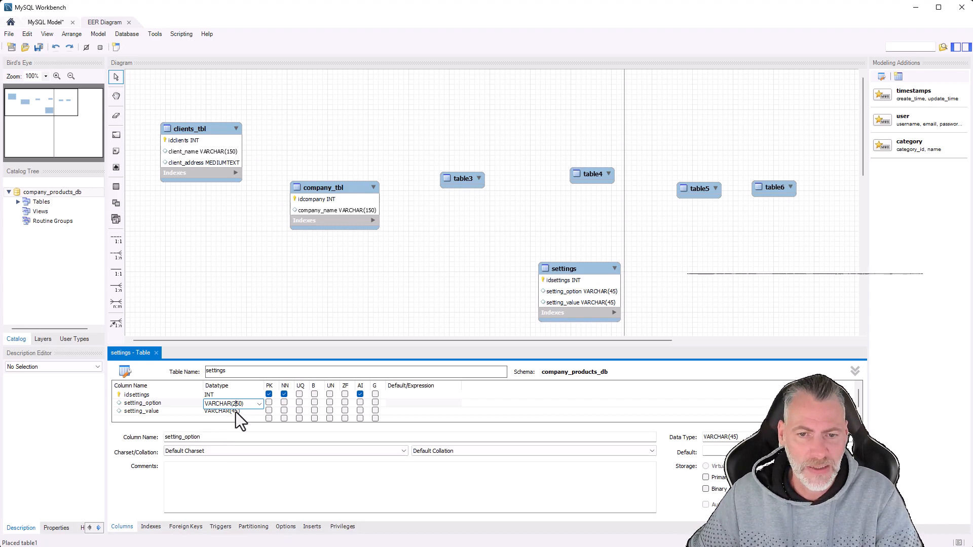
key("BackSpace")
type("1")
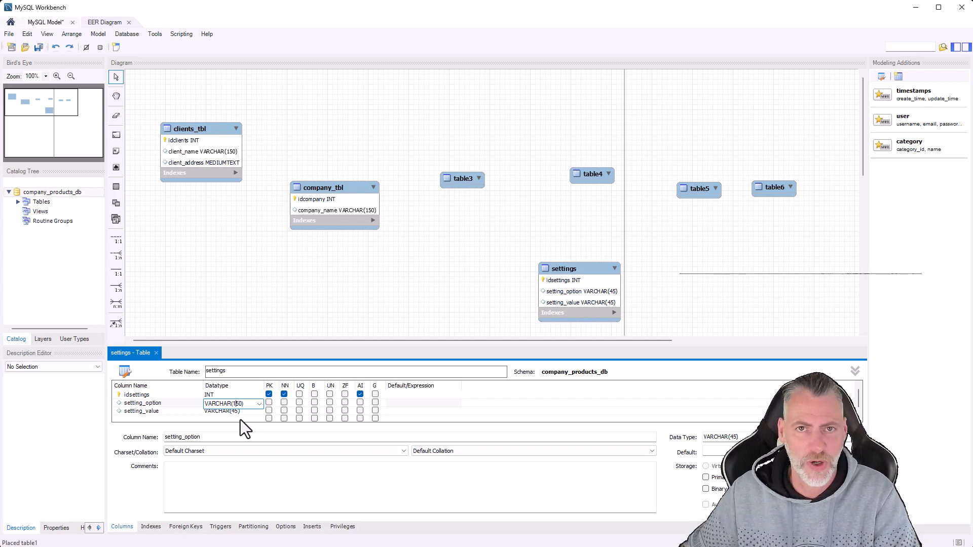
Step: Set the datatype of the setting_value column in the settings table to VARCHAR(250)
left_click(238, 411)
left_click(235, 412)
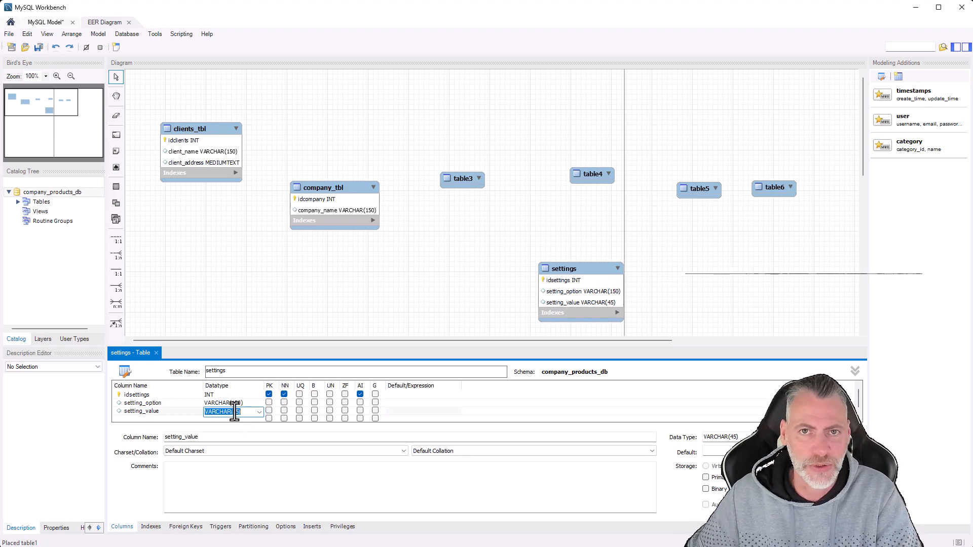
key("BackSpace")
type("25")
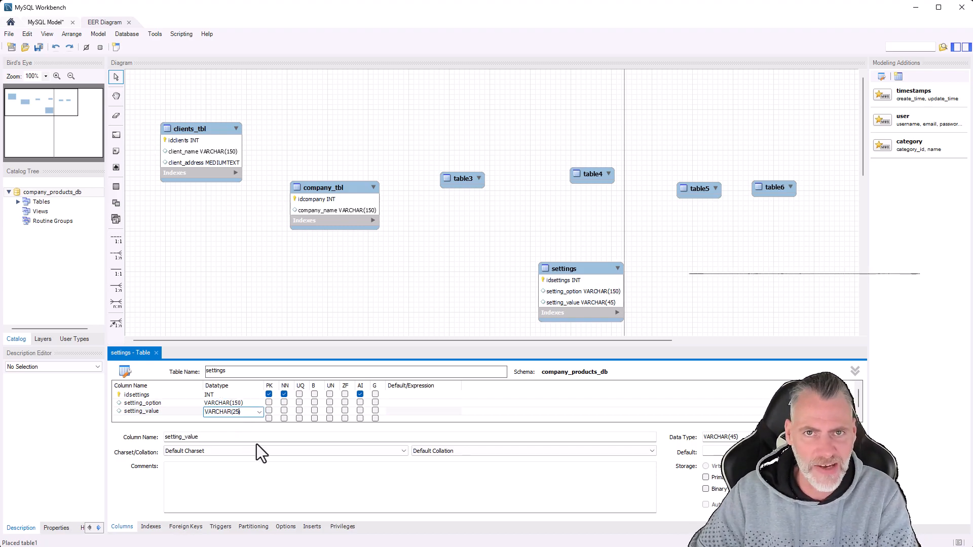
type("0")
left_click(456, 403)
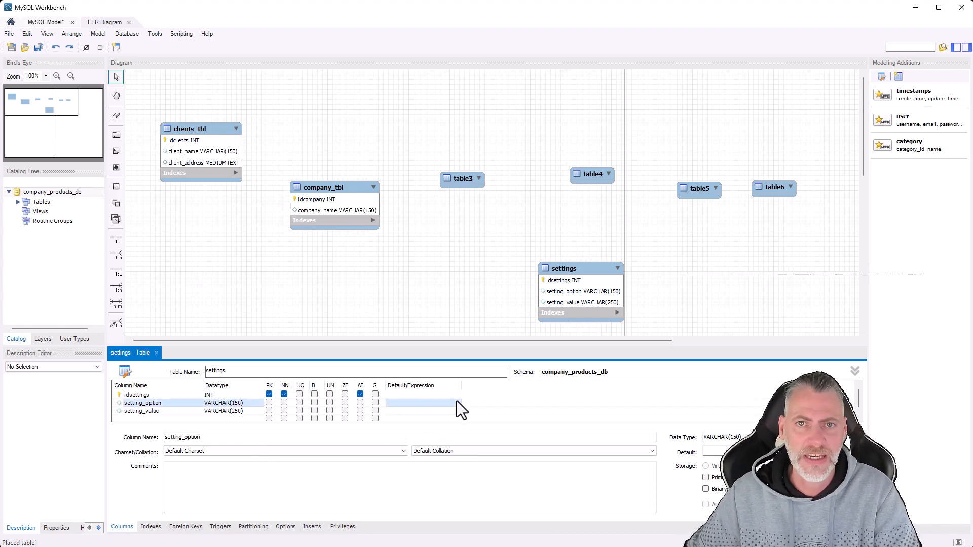
left_click(451, 296)
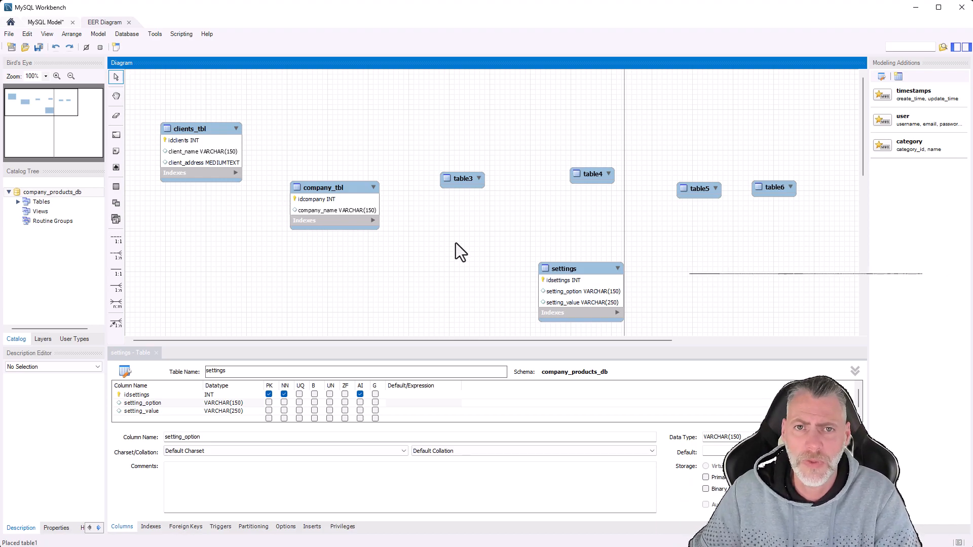
Step: Rearrange the diagram with settings below table6, company_tbl directly beside clients_tbl, and table3 below company_tbl
left_click_drag(568, 274, 776, 274)
left_click_drag(313, 190, 300, 132)
left_click(299, 212)
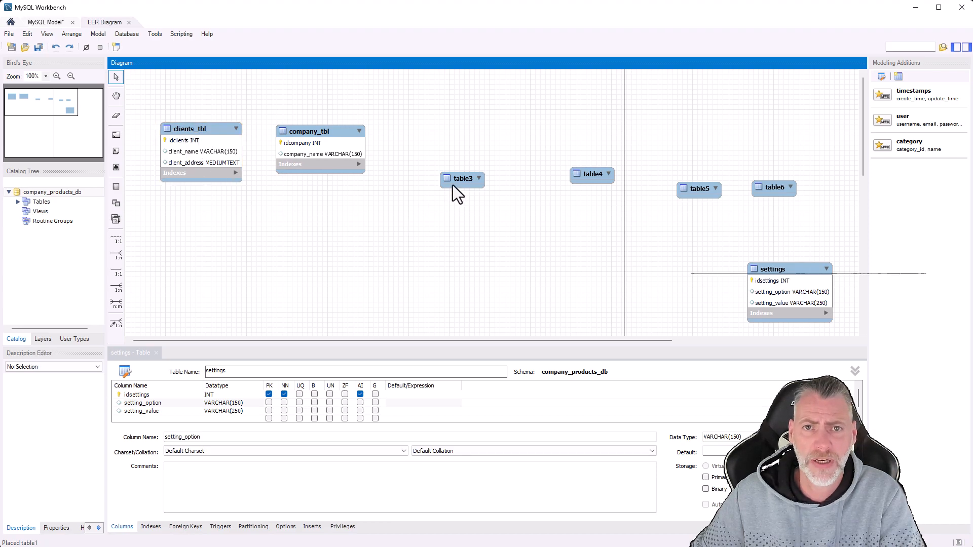
left_click_drag(460, 184, 348, 240)
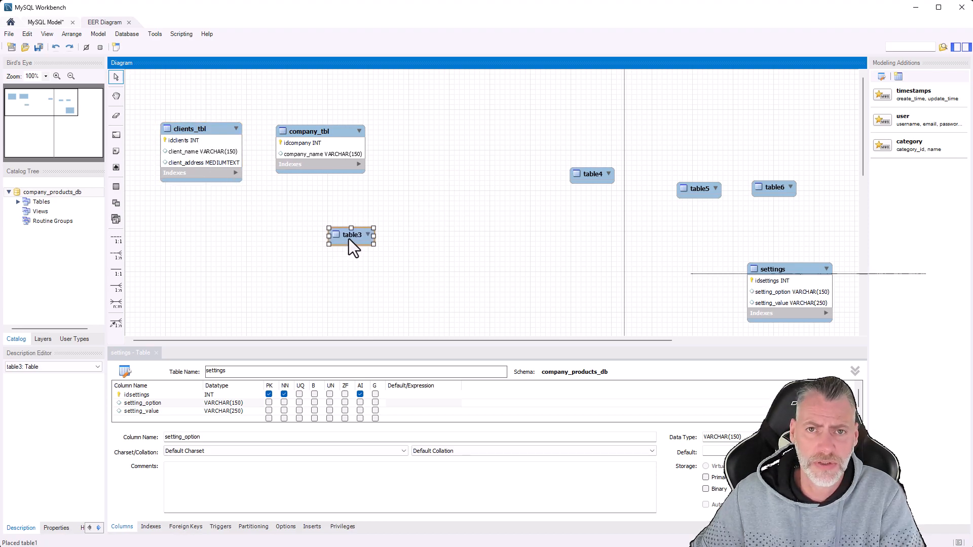
Step: Rename table3 to company_clients_tbl
double_click(348, 237)
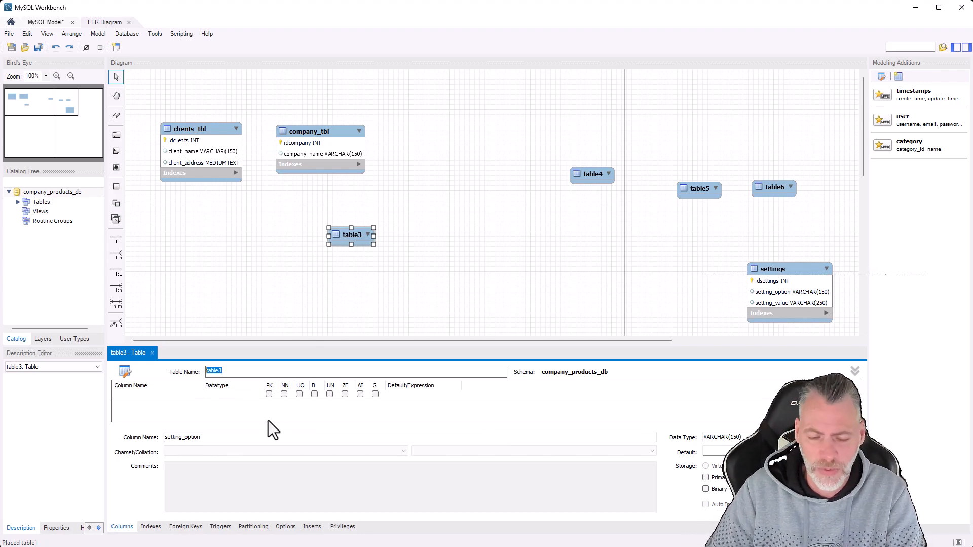
type("company_clients_tbl")
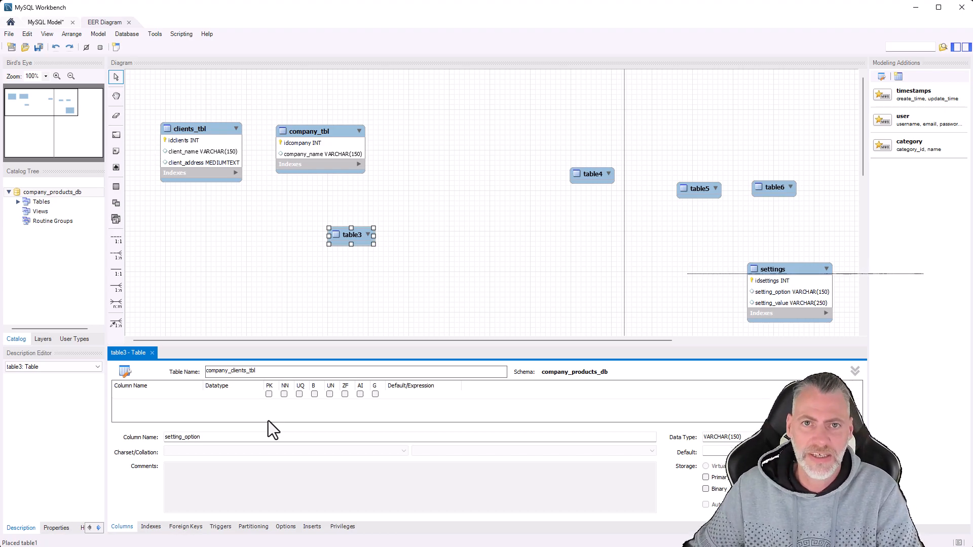
left_click(260, 324)
Step: Add the default INT column idcompany_clients_tbl to company_clients_tbl as an auto-increment, not-null primary key
left_click(162, 403)
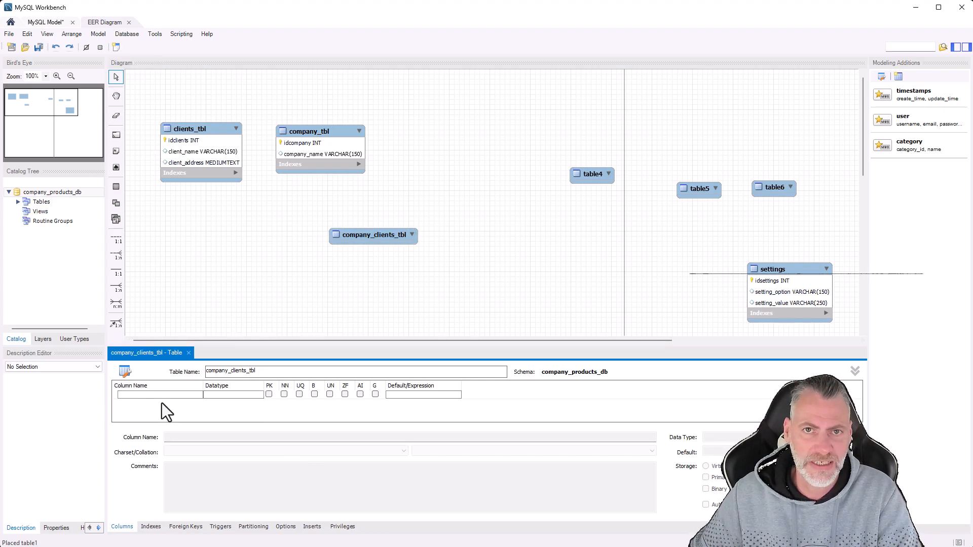
double_click(149, 397)
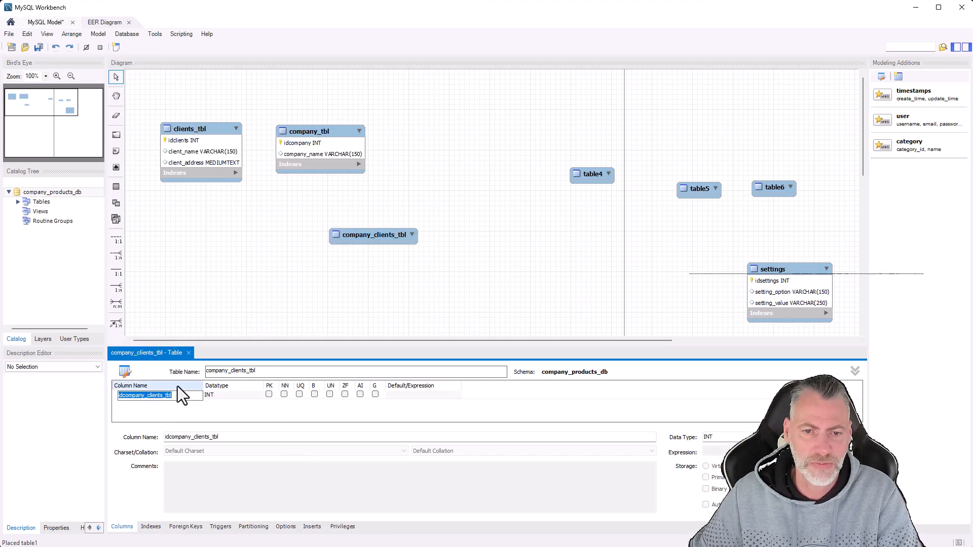
left_click(360, 395)
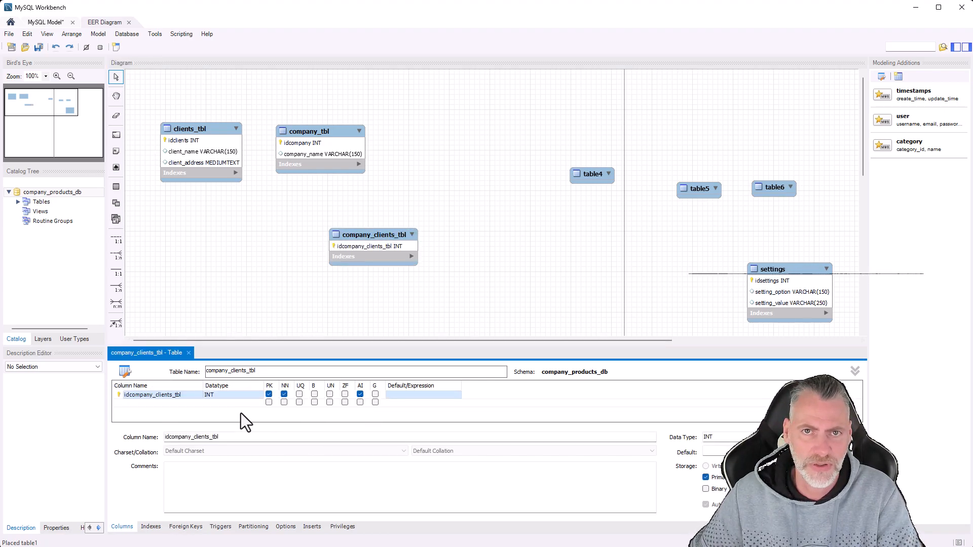
Step: Rename the primary key column of company_clients_tbl to idcompany_clients
left_click(183, 396)
left_click(184, 399)
key("BackSpace")
key("BackSpace")
key("BackSpace")
key("BackSpace")
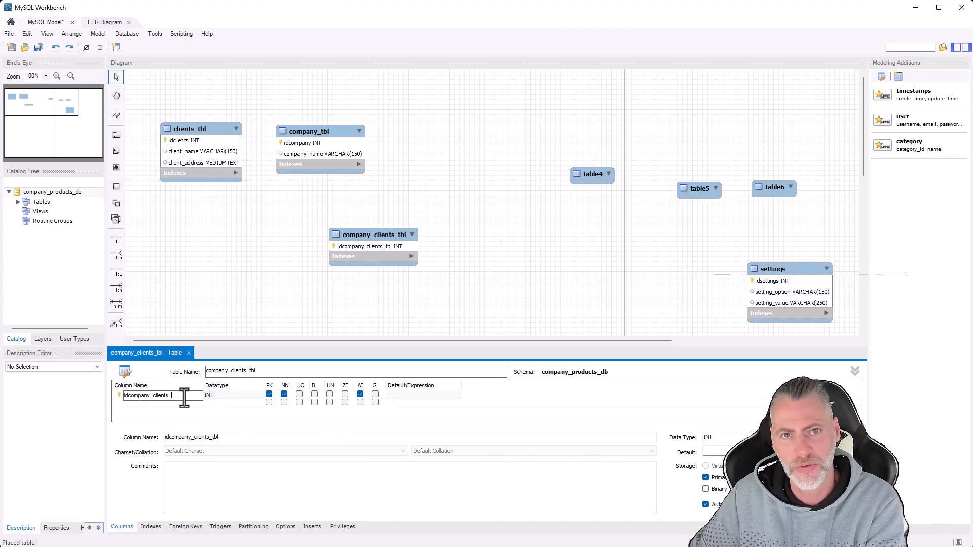
left_click(185, 403)
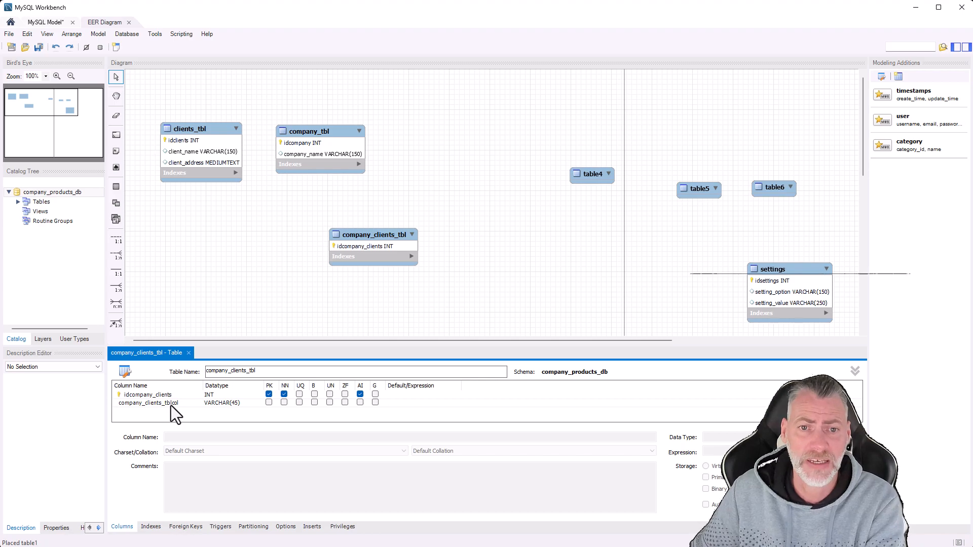
double_click(172, 404)
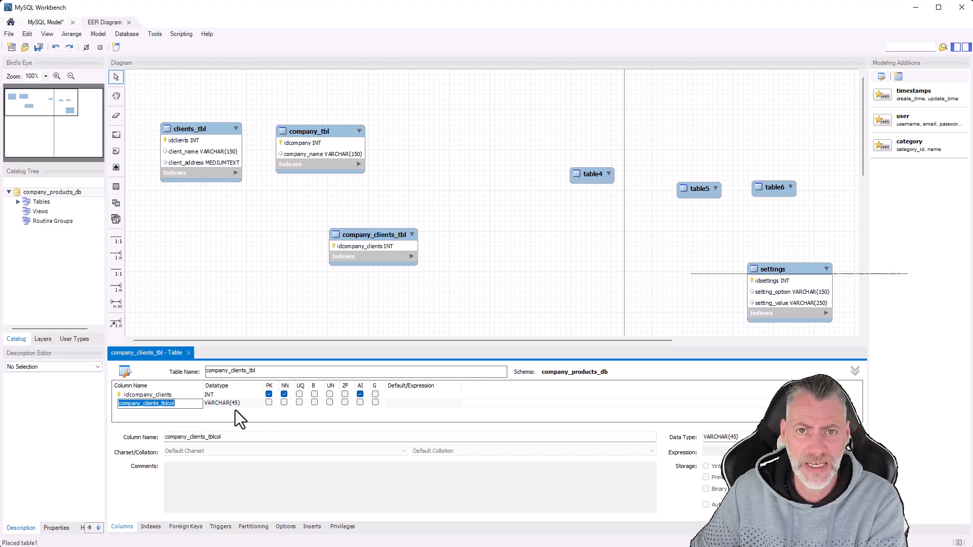
left_click(317, 309)
left_click(164, 403)
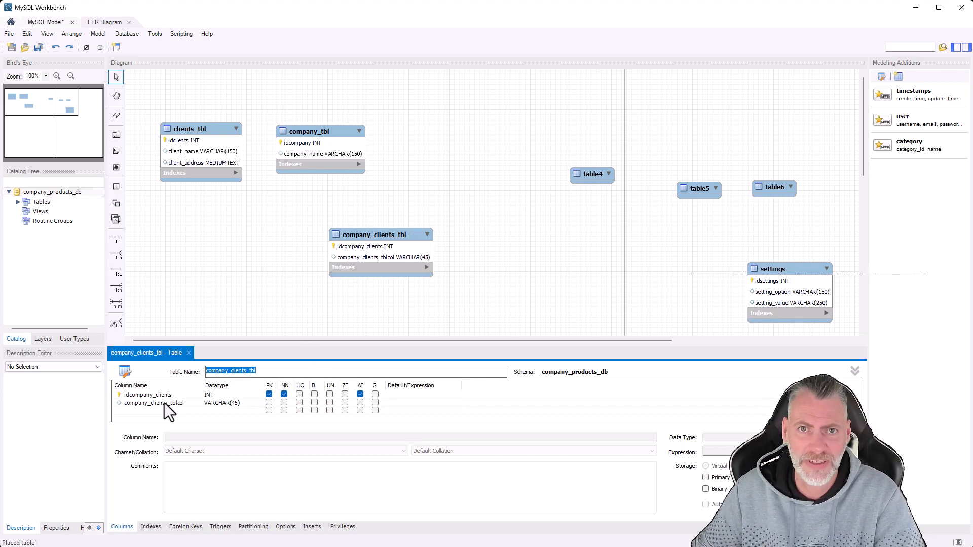
right_click(158, 406)
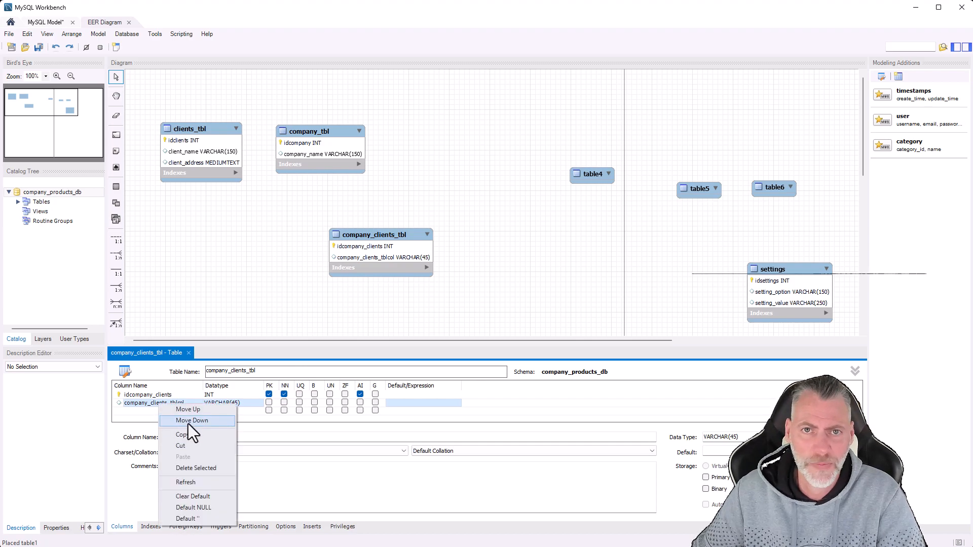
left_click(189, 472)
left_click(379, 330)
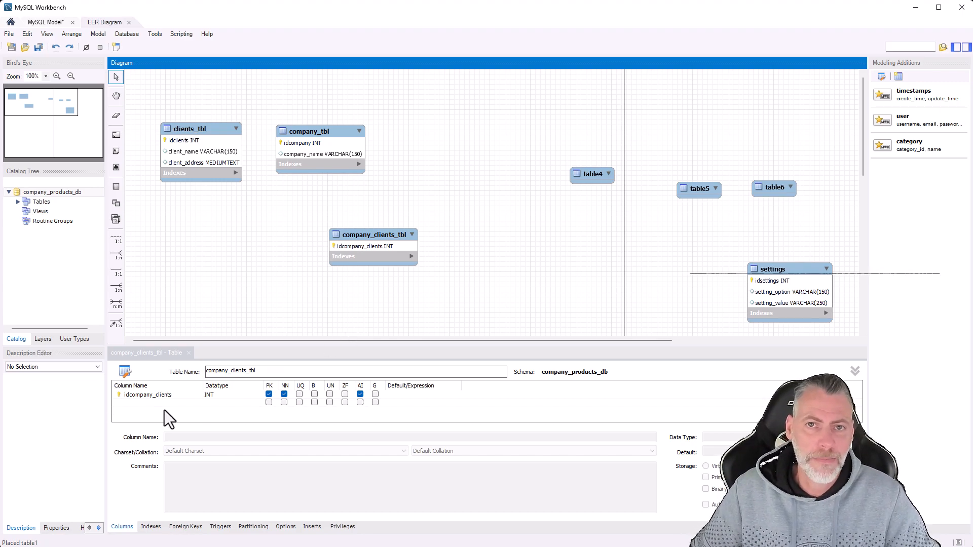
left_click(150, 404)
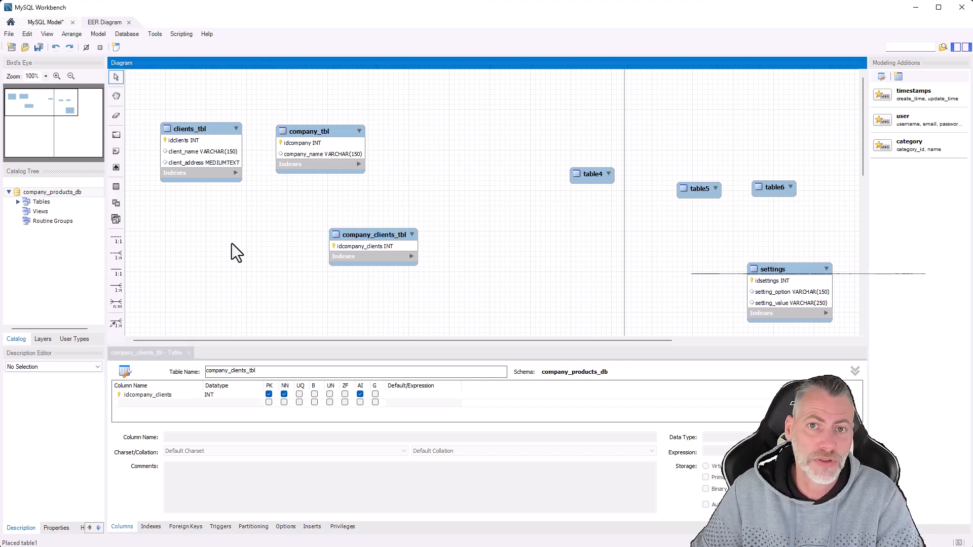
Step: Nudge company_clients_tbl up and left, and try a 1:1 non-identifying relationship that puts the foreign key in clients_tbl
left_click_drag(382, 235, 346, 230)
left_click(241, 263)
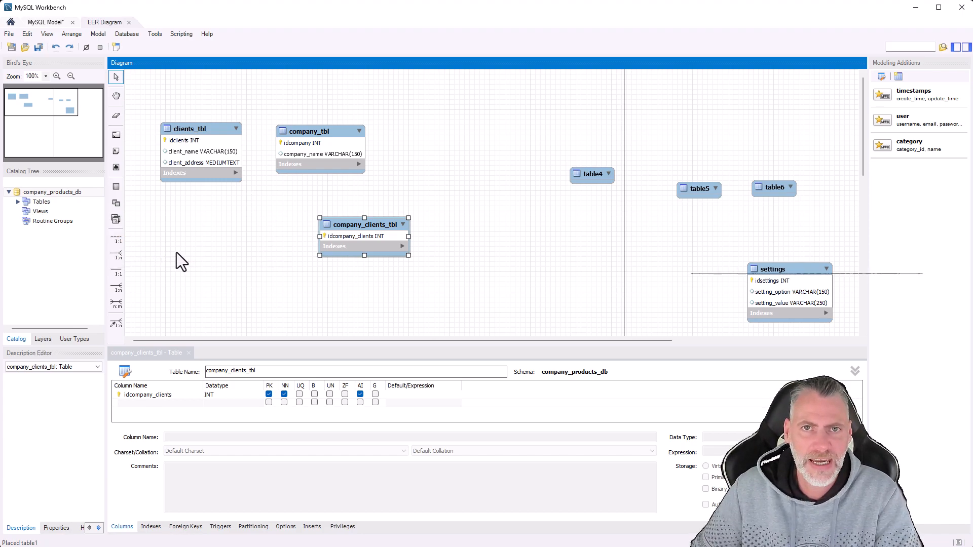
left_click(120, 240)
left_click(217, 163)
left_click(358, 236)
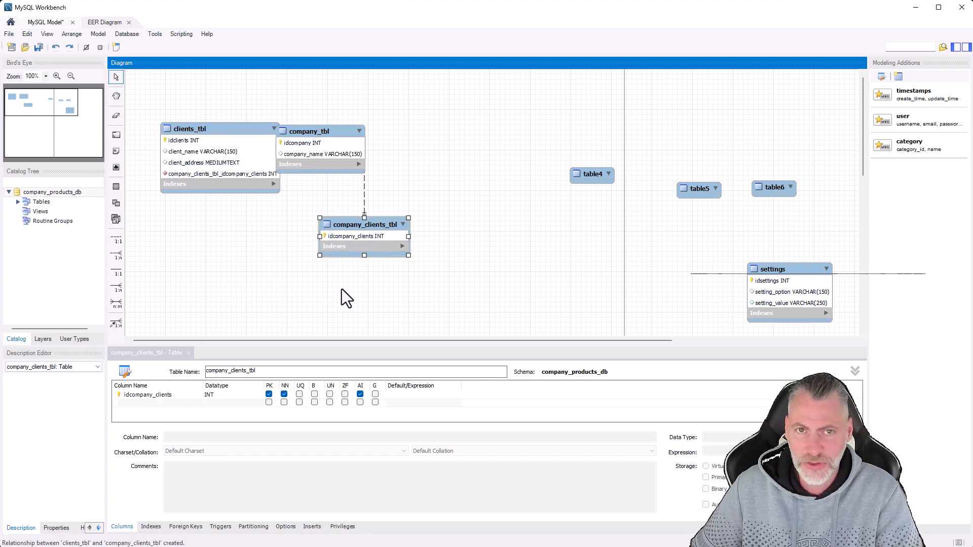
left_click_drag(310, 135, 455, 101)
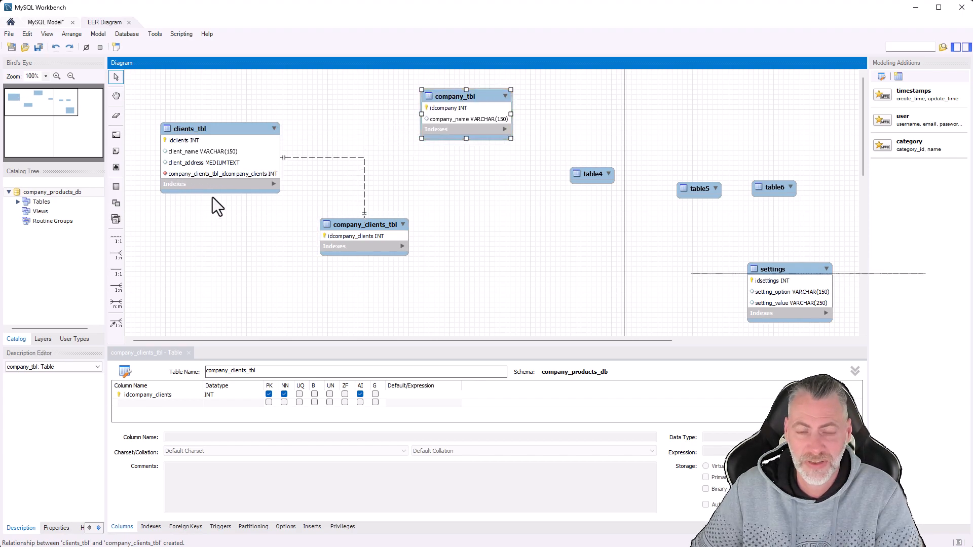
Step: Undo the last move of company_tbl and the relationship that put a foreign key in clients_tbl
key("ctrl+z")
key("ctrl+z")
left_click(213, 197)
Step: Add a 1:1 non-identifying relationship from company_clients_tbl to clients_tbl as the referenced table, and move company_tbl right, clear of the connector
left_click(115, 241)
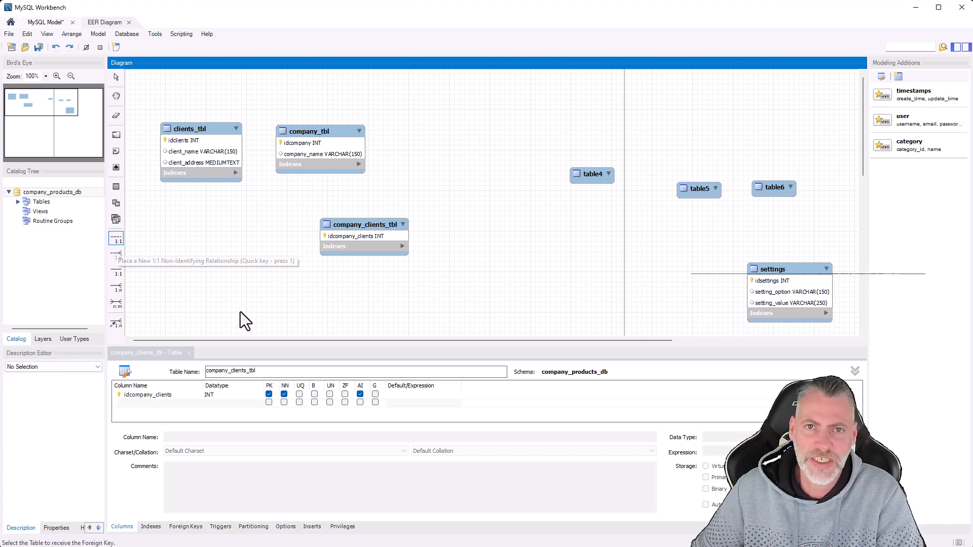
left_click(342, 240)
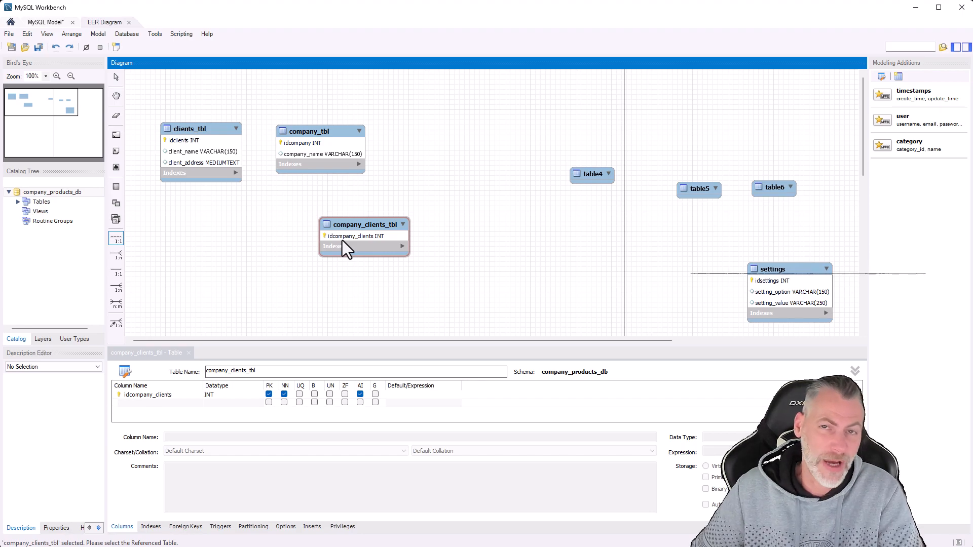
left_click(200, 153)
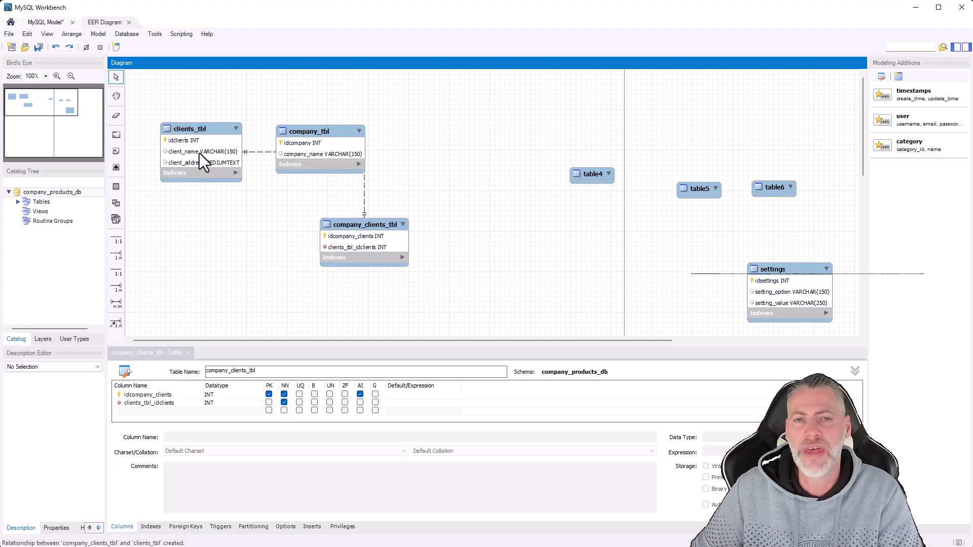
left_click_drag(303, 145, 428, 136)
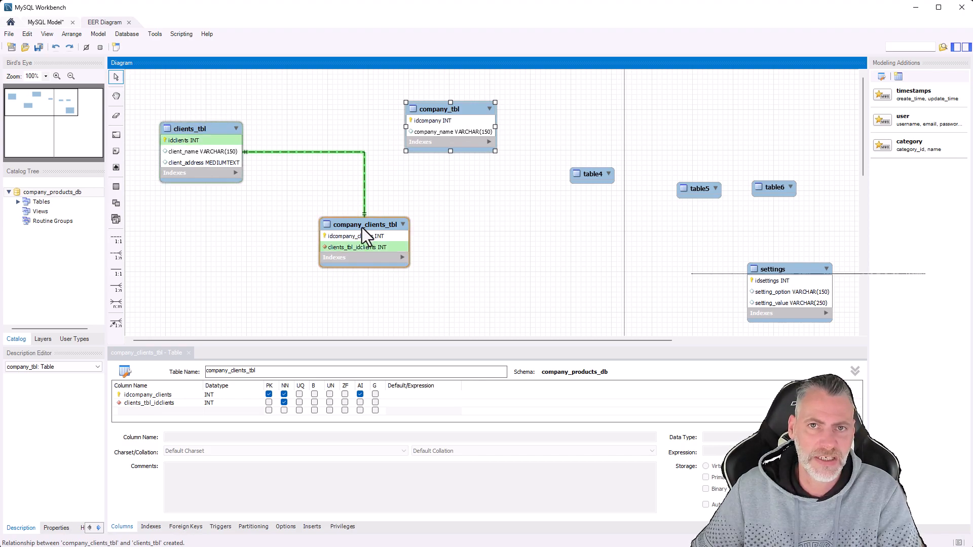
Step: Move company_clients_tbl left and slightly down, and add a 1:1 non-identifying relationship from it to company_tbl as the referenced table
left_click_drag(361, 227, 305, 240)
left_click(116, 238)
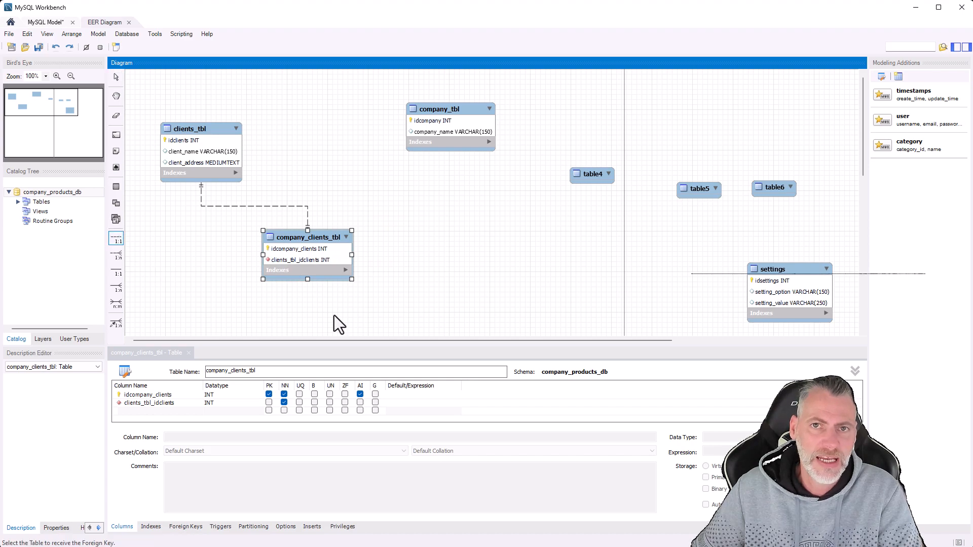
left_click(303, 254)
left_click(435, 130)
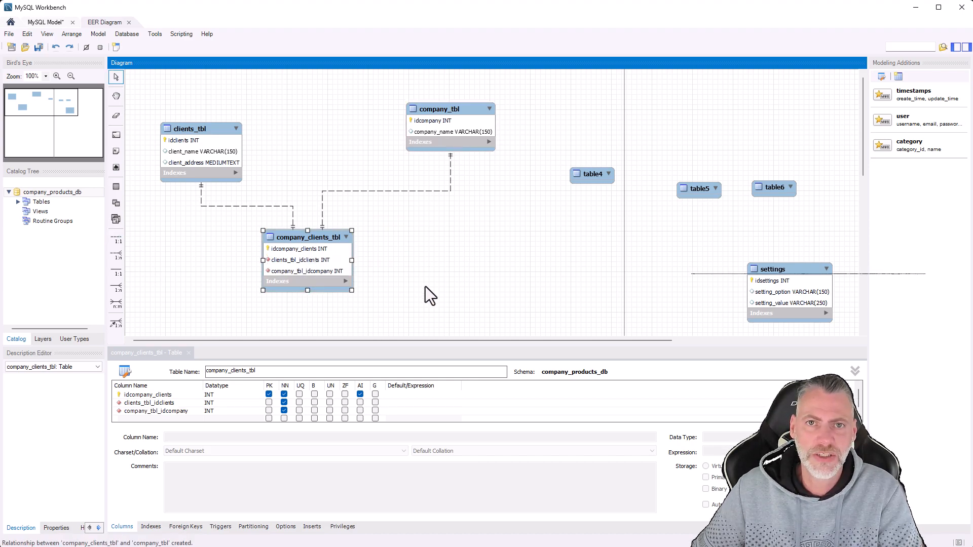
Step: Rename the foreign key column company_tbl_idcompany in company_clients_tbl to idcompany
left_click(169, 411)
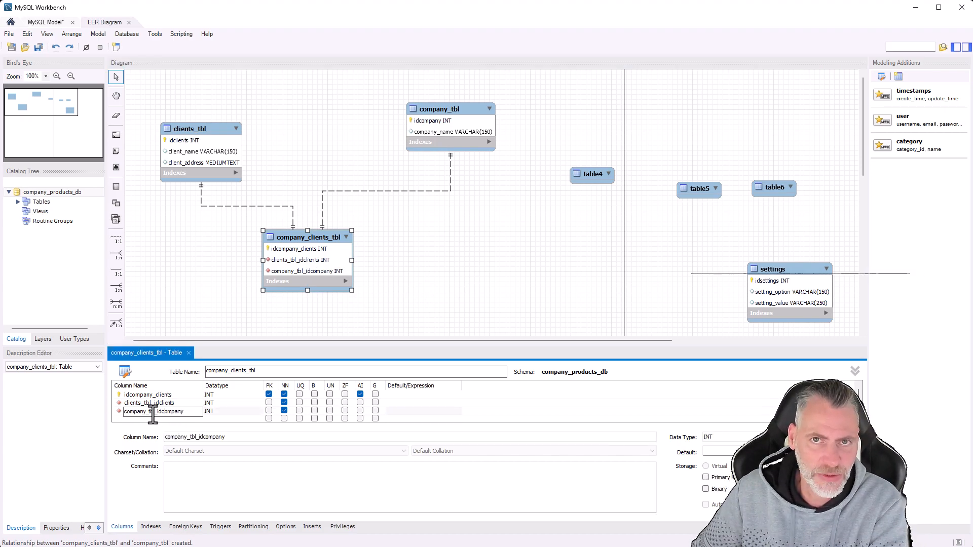
left_click_drag(154, 411, 98, 412)
key("BackSpace")
left_click(152, 403)
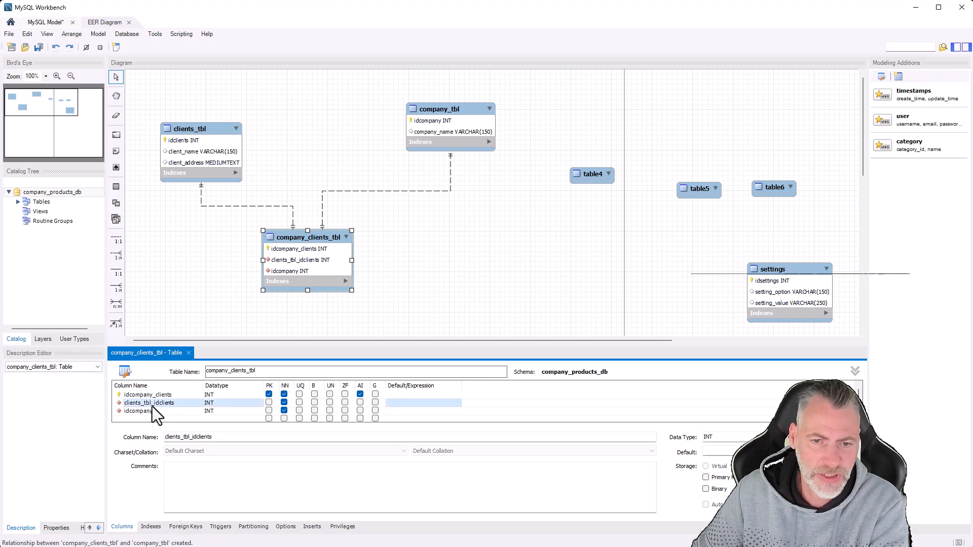
Step: Rename the foreign key column clients_tbl_idclients in company_clients_tbl to idclients
left_click(148, 404)
left_click_drag(150, 404, 109, 405)
key("BackSpace")
left_click(262, 329)
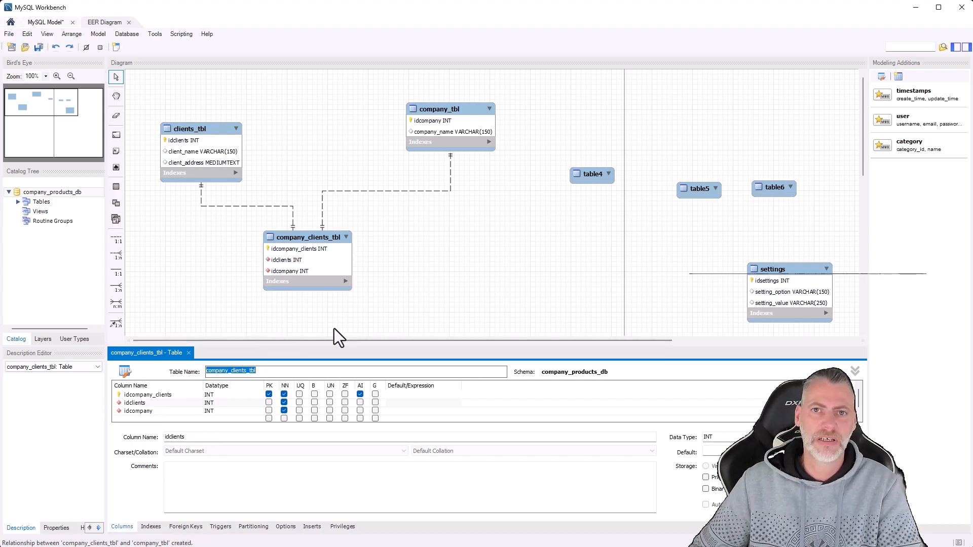
left_click(454, 263)
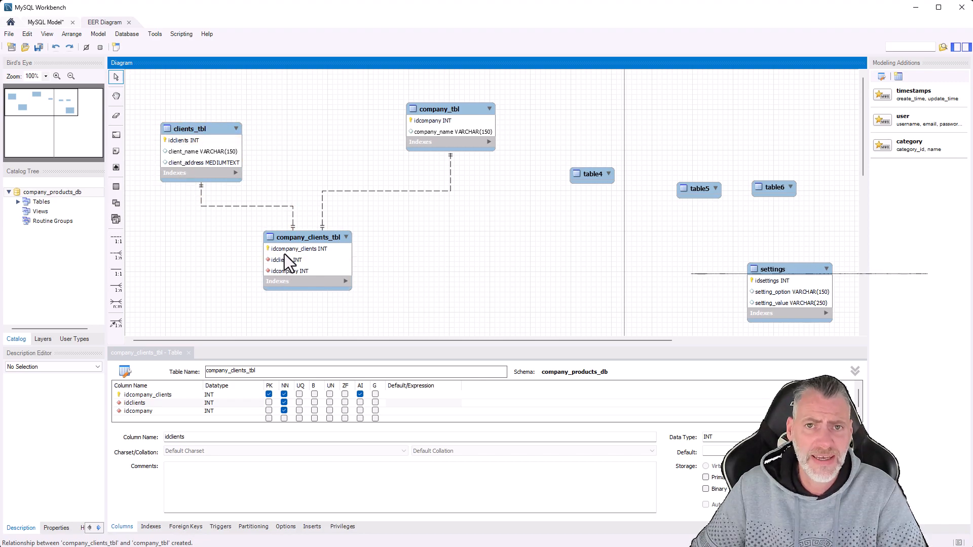
Step: Rename the foreign key column idclients in company_clients_tbl to idclients_rl
left_click(299, 243)
left_click(151, 403)
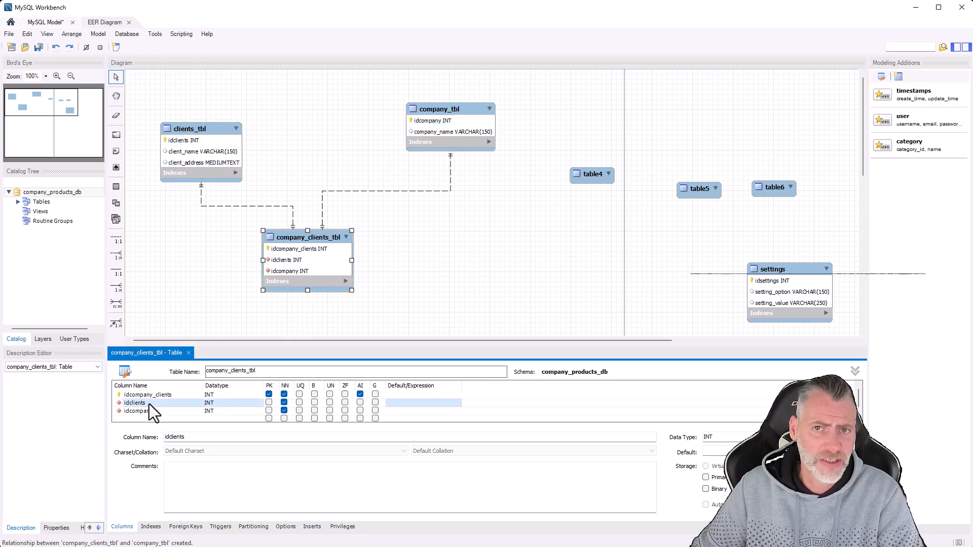
left_click(149, 404)
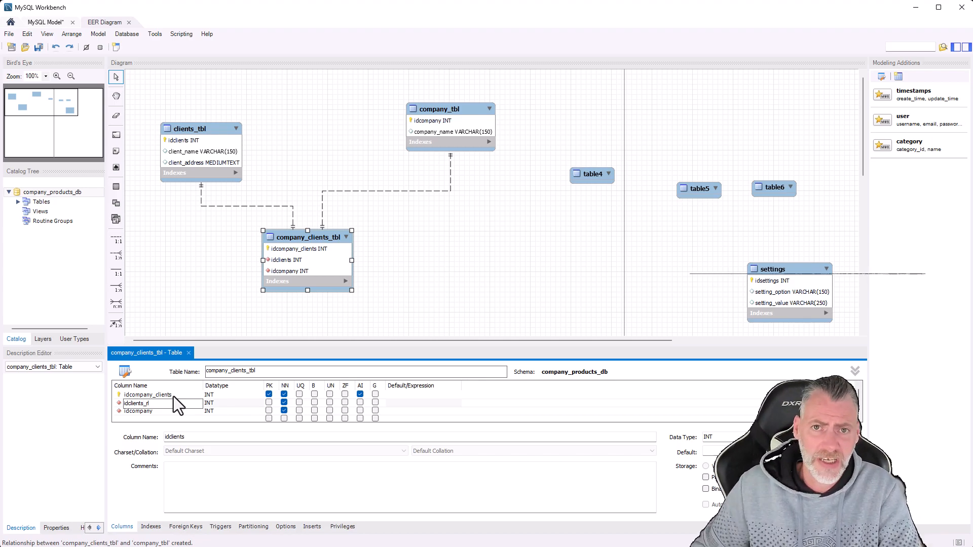
Step: Rename the foreign key column idcompany in company_clients_tbl to idcompany_rl
left_click(162, 412)
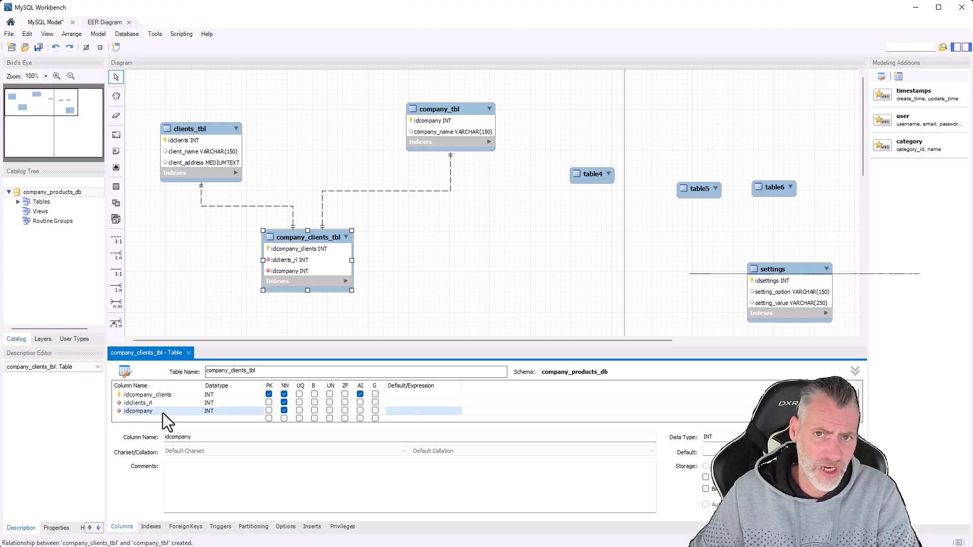
left_click(163, 413)
type("_")
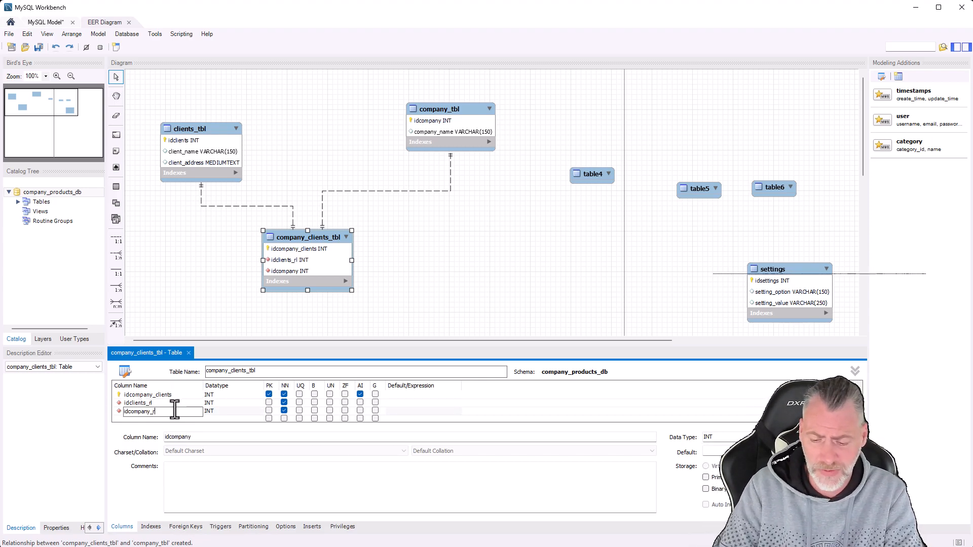
type("rl")
left_click(492, 403)
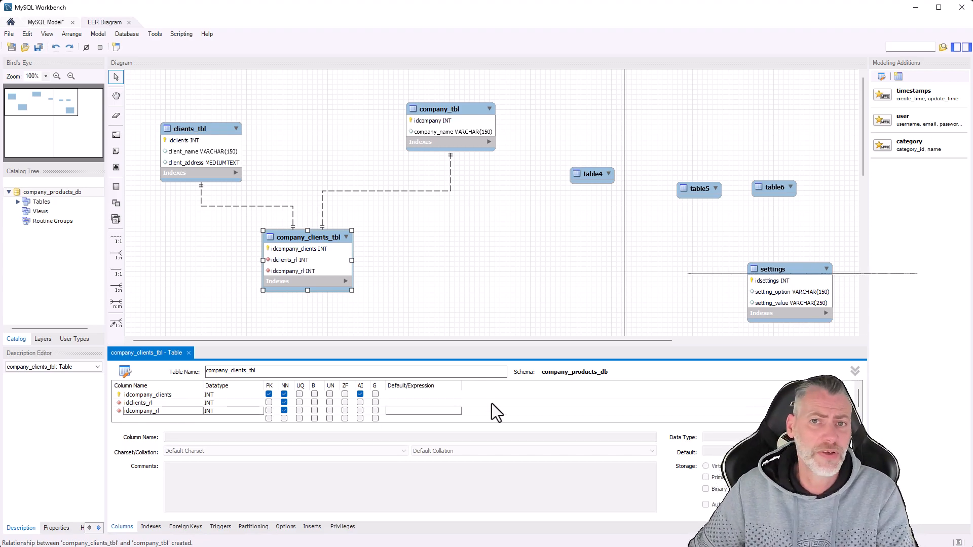
left_click(429, 290)
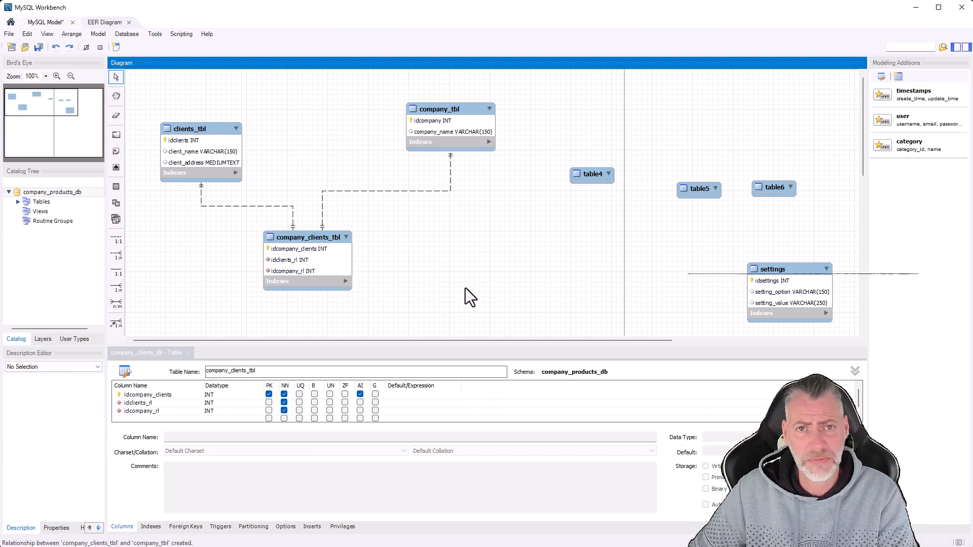
Step: Rearrange the linked tables with company_tbl moved left beside clients_tbl and company_clients_tbl below and between them
left_click(259, 207)
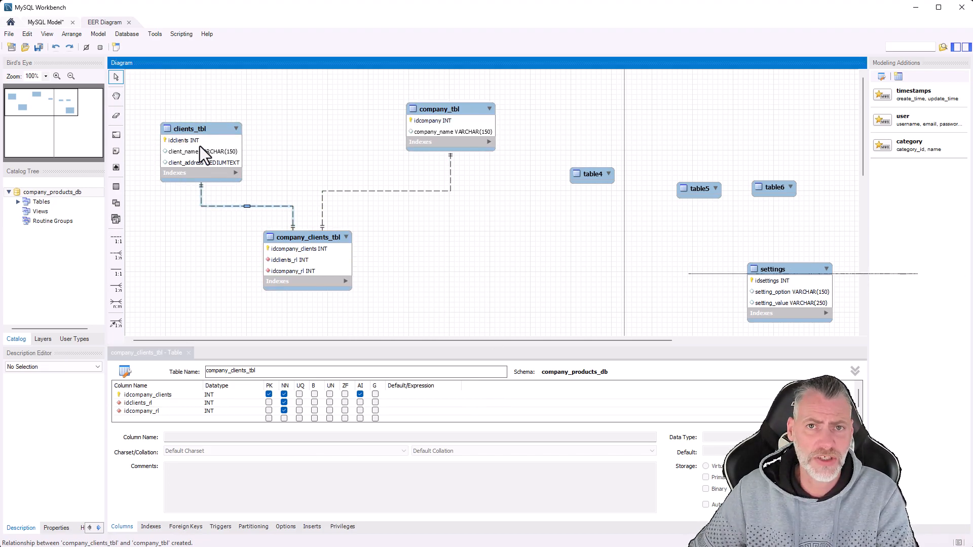
left_click(427, 307)
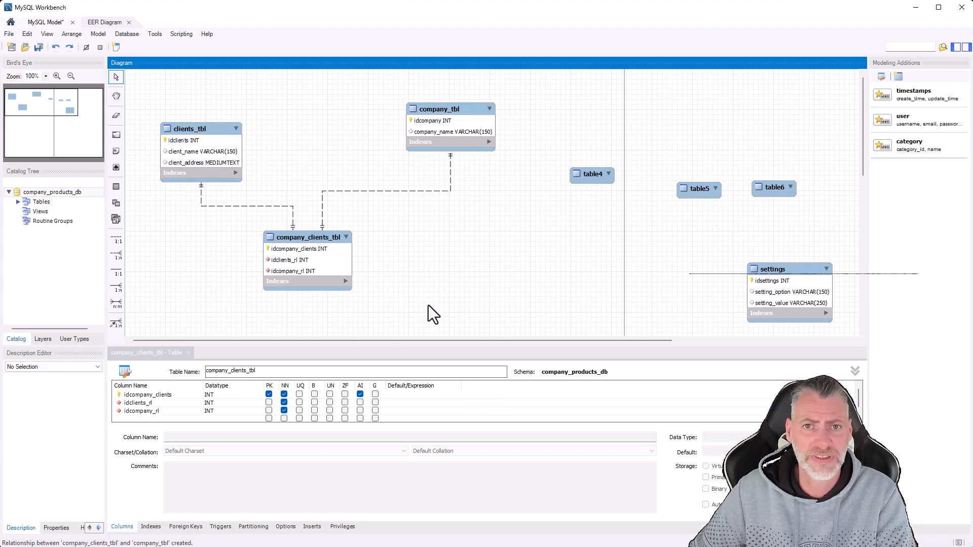
left_click(296, 267)
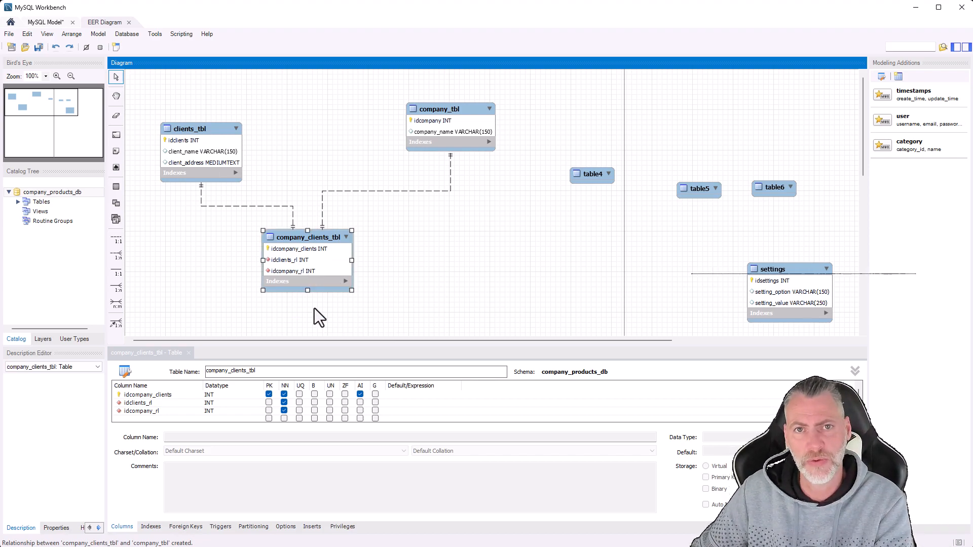
left_click_drag(303, 236, 336, 246)
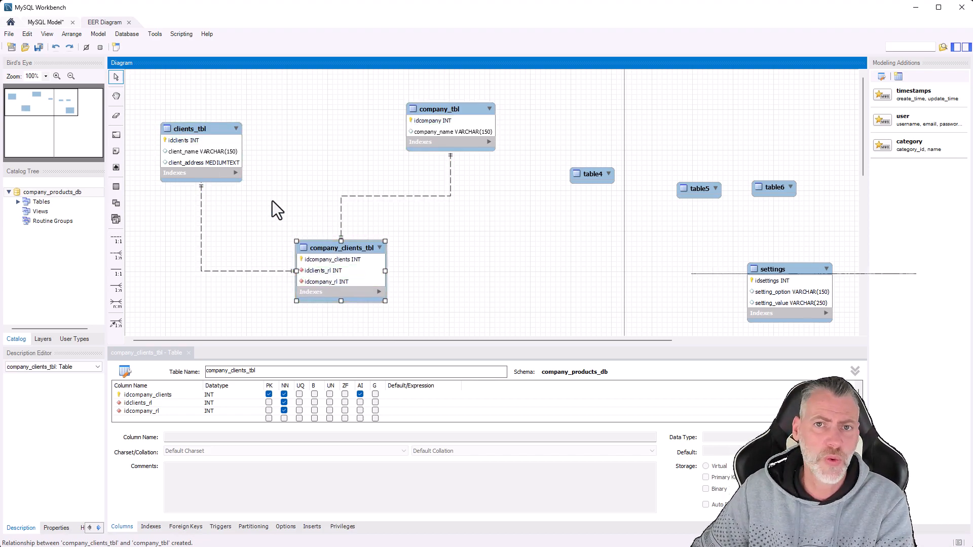
left_click_drag(193, 126, 182, 113)
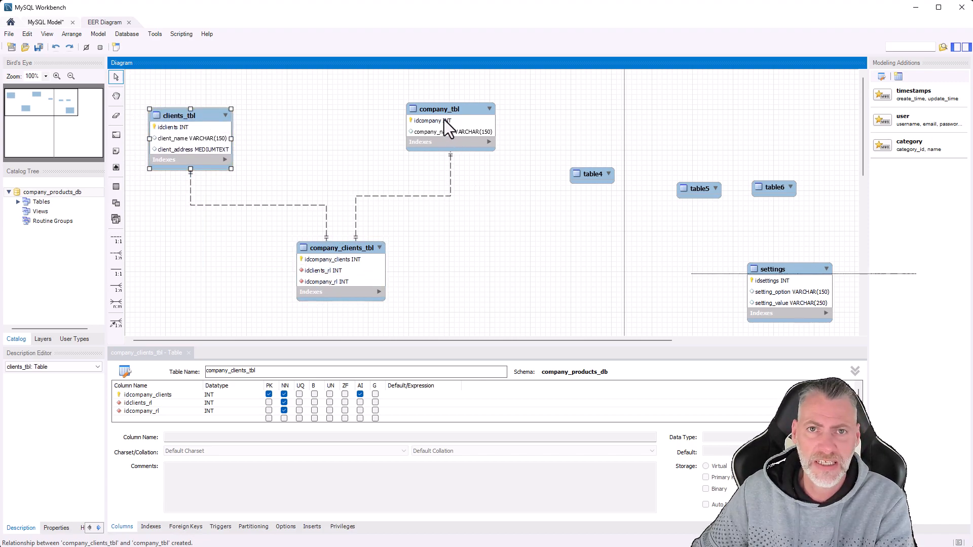
left_click_drag(436, 110, 332, 121)
left_click_drag(364, 251, 312, 248)
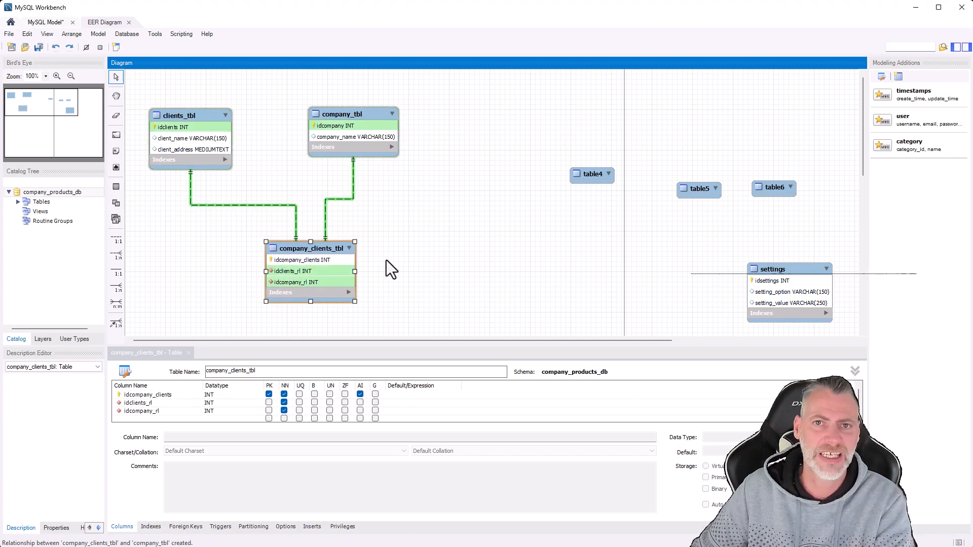
left_click(421, 262)
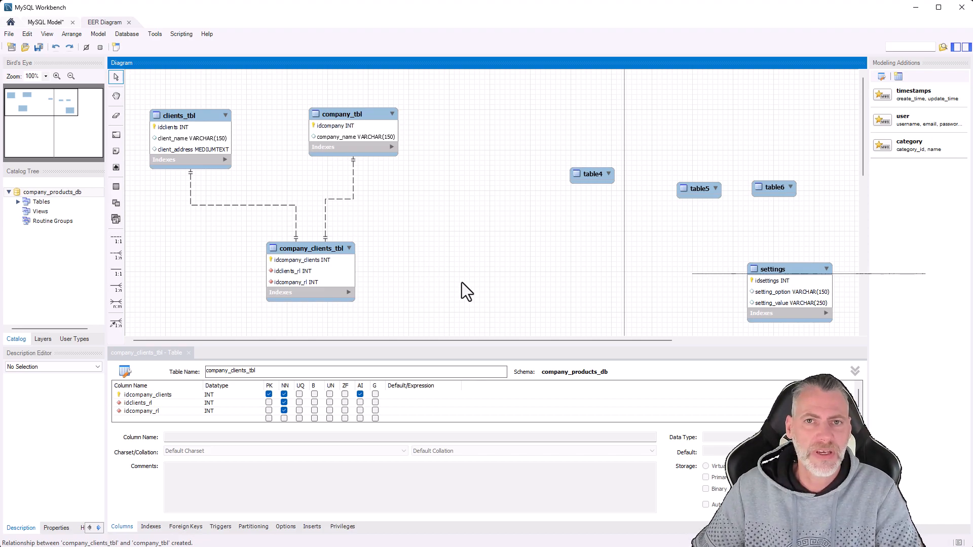
Step: Move table4, table5 and table6 up and left into a row to the right of company_tbl
left_click_drag(582, 163, 481, 125)
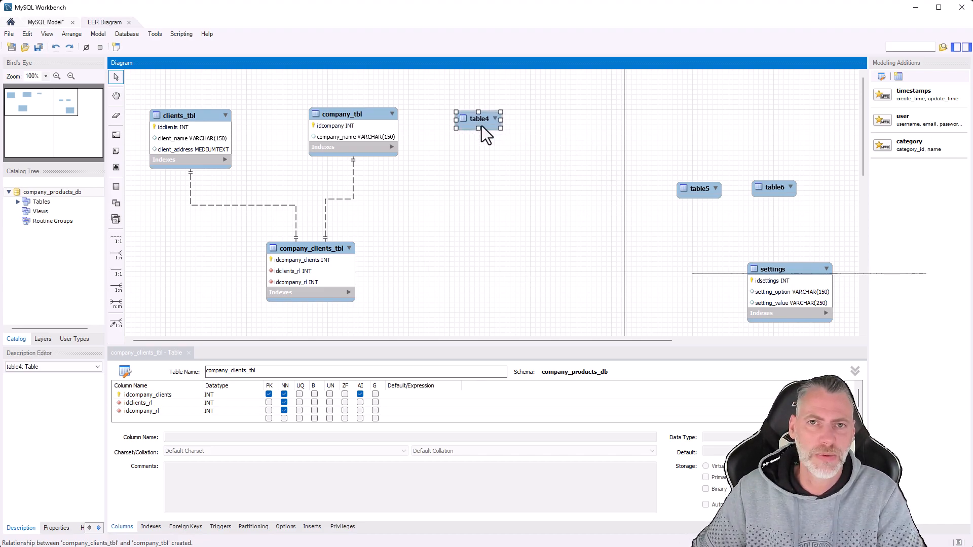
left_click(501, 200)
left_click_drag(700, 192, 601, 144)
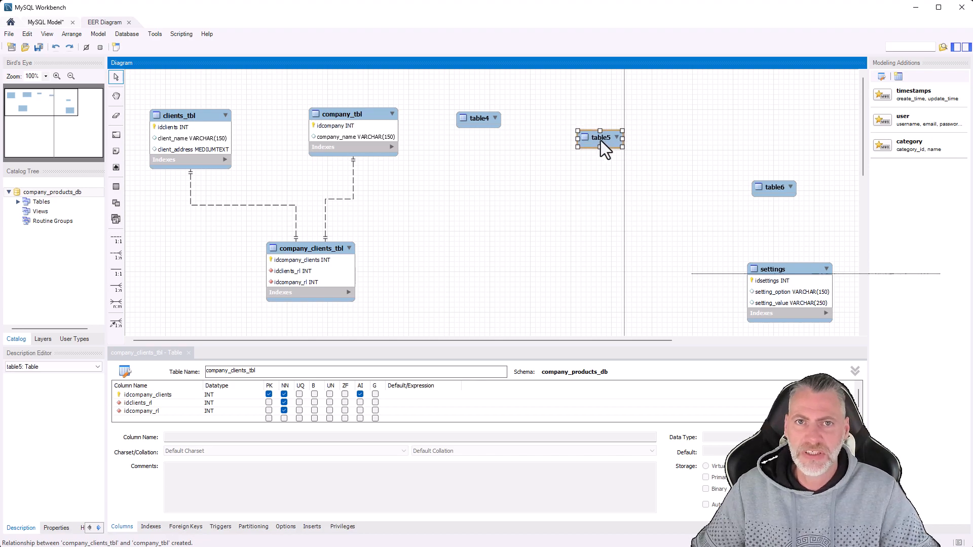
left_click_drag(783, 193, 674, 114)
left_click(615, 214)
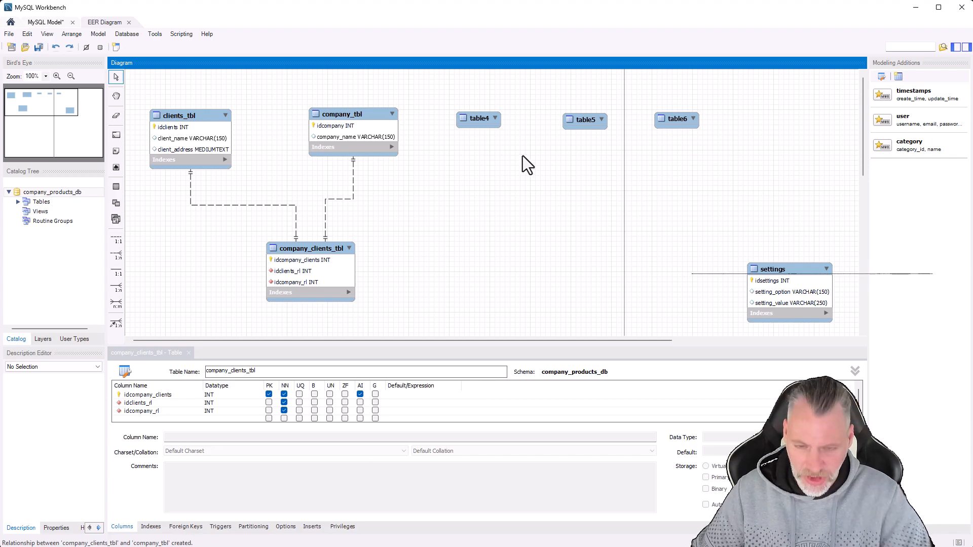
Step: Rename table4 to products_tbl and give it an auto-increment INT primary key column named idproducts
double_click(476, 121)
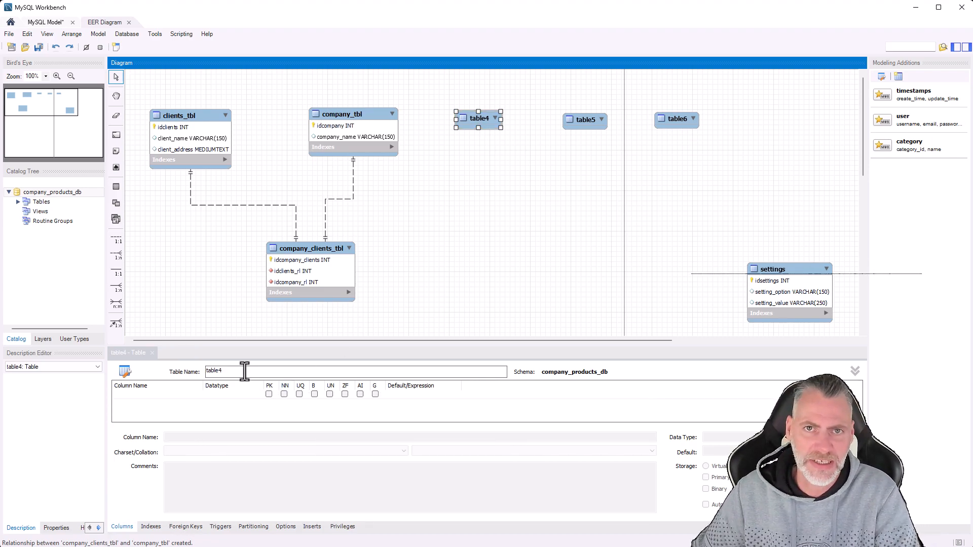
type("products_tb")
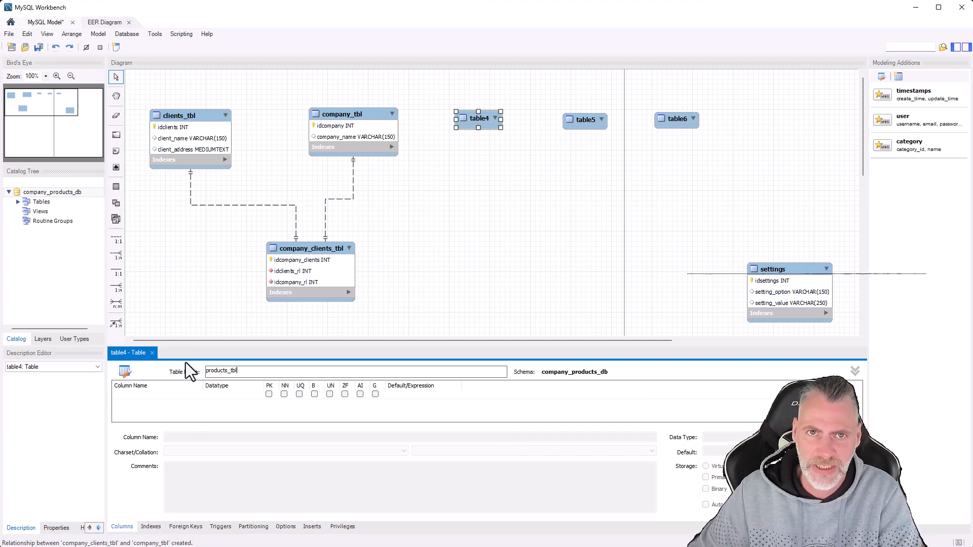
left_click(162, 395)
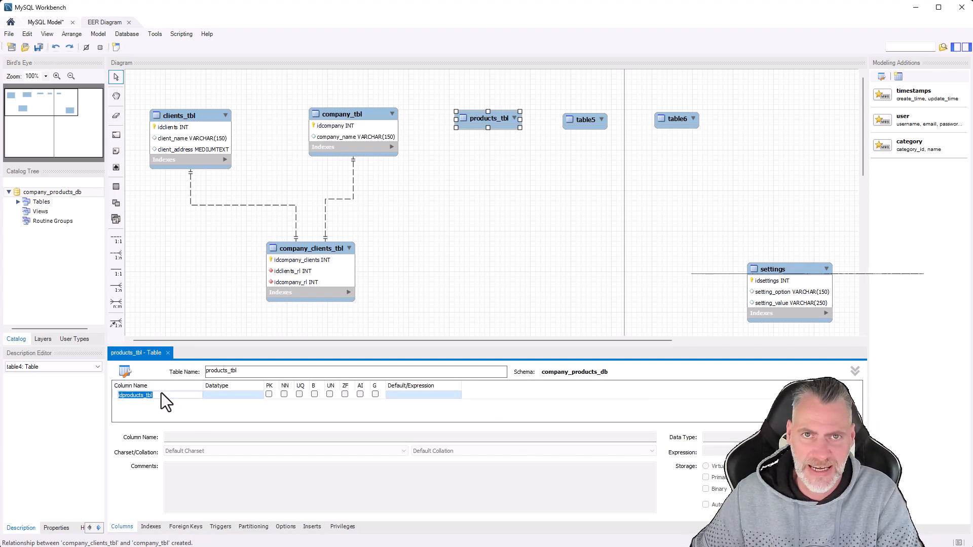
left_click(162, 393)
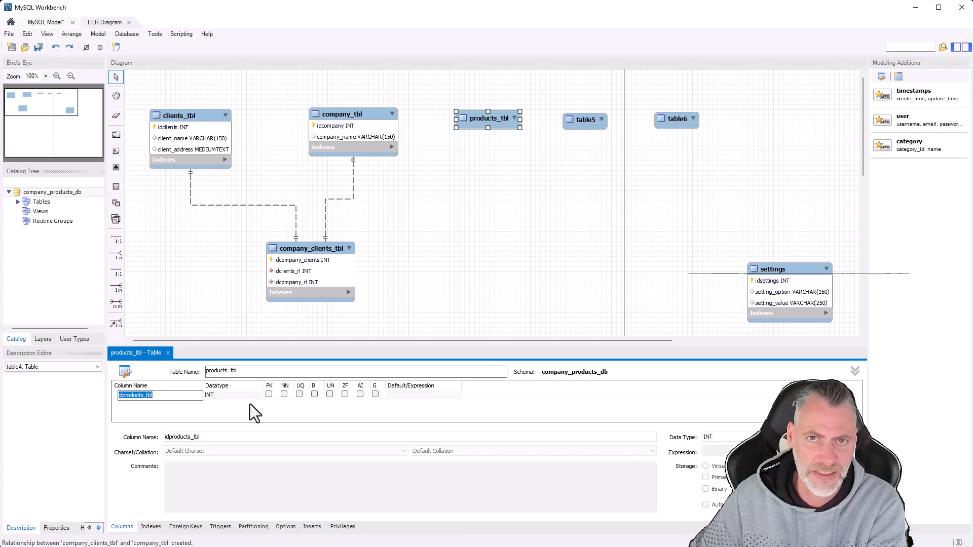
left_click(164, 397)
key("BackSpace")
key("BackSpace")
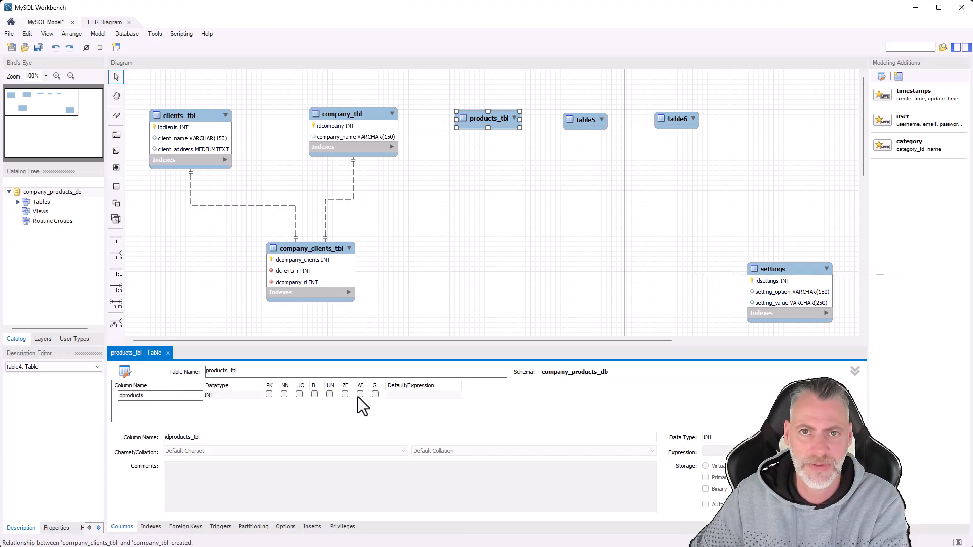
left_click(360, 394)
Step: Add a products_name column of type VARCHAR(45) to products_tbl
left_click(139, 404)
left_click(168, 404)
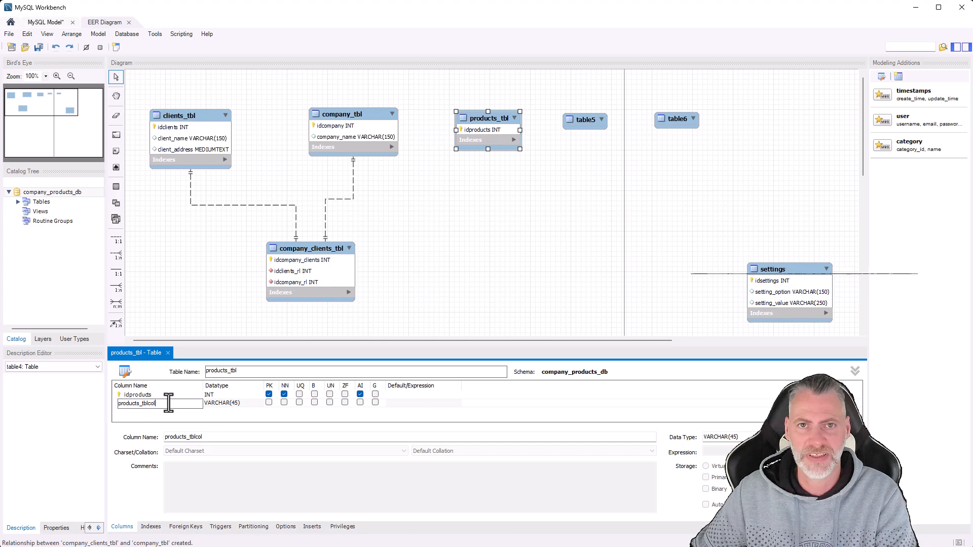
key("BackSpace")
key("BackSpace")
key("BackSpace")
key("BackSpace")
key("BackSpace")
key("BackSpace")
type("name")
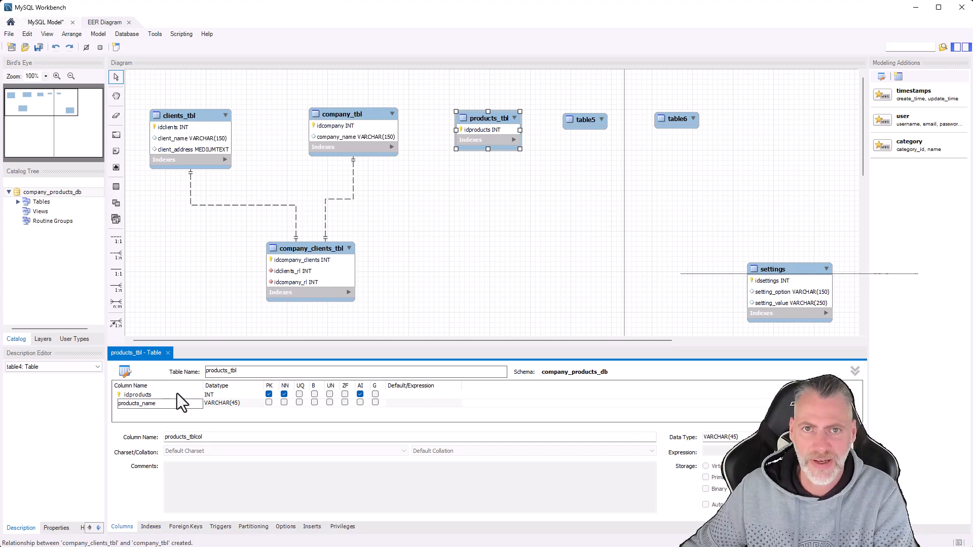
left_click(193, 417)
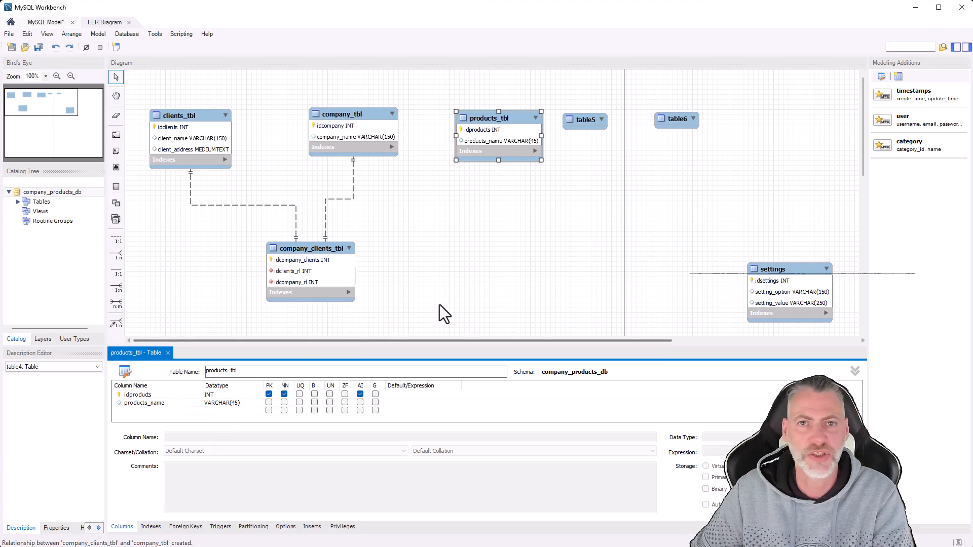
Step: Rename table5 to category and give it an auto-increment INT primary key column named idcategory
left_click(569, 144)
double_click(582, 123)
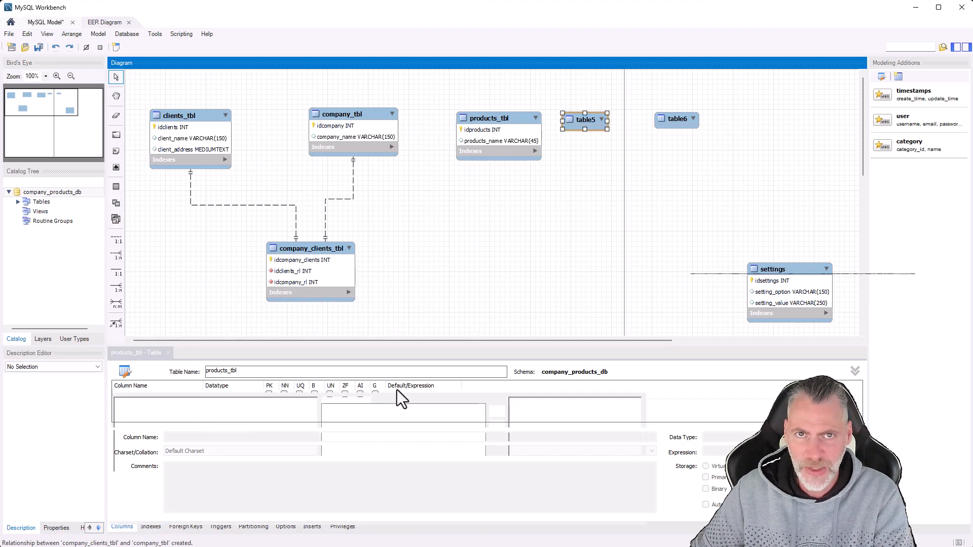
left_click_drag(224, 370, 203, 370)
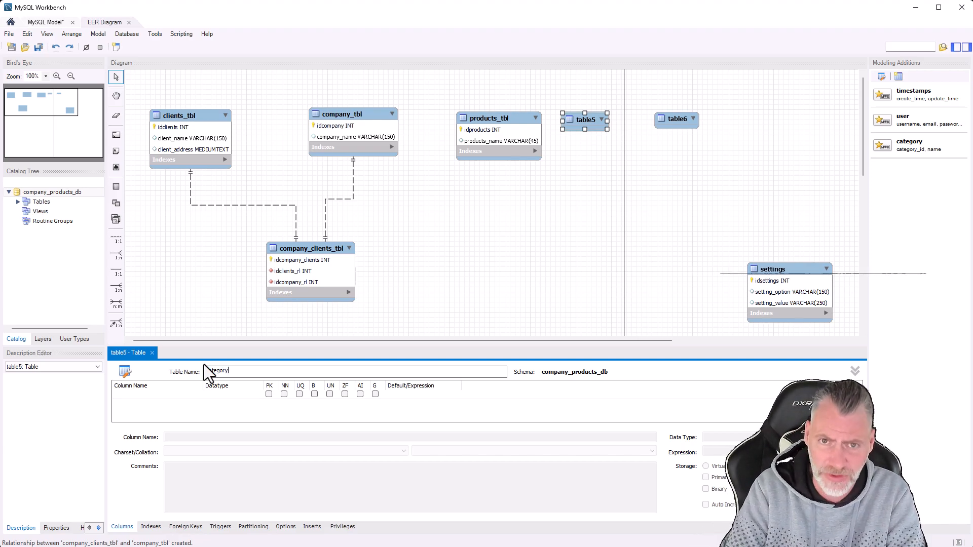
left_click(361, 394)
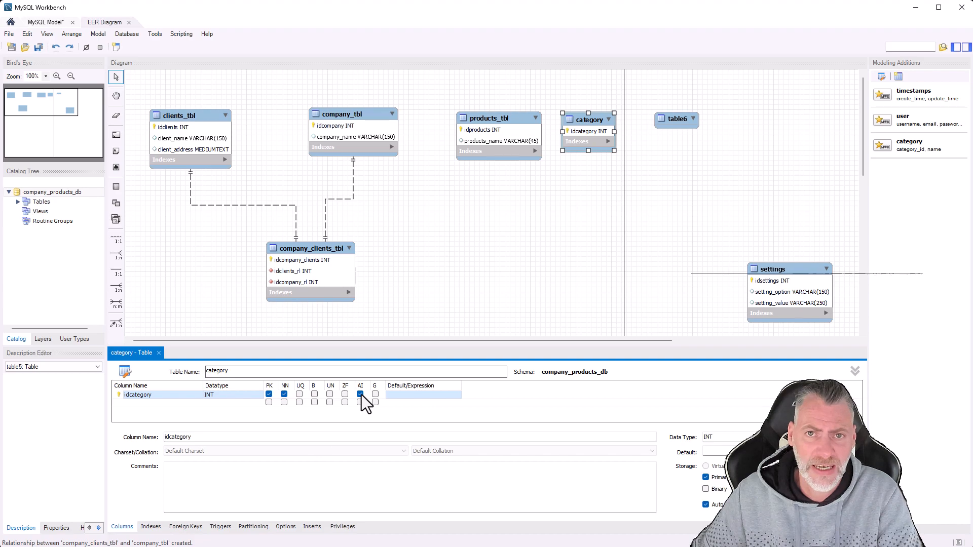
Step: Add a category column of type VARCHAR(45) to the category table
left_click(124, 404)
type("category")
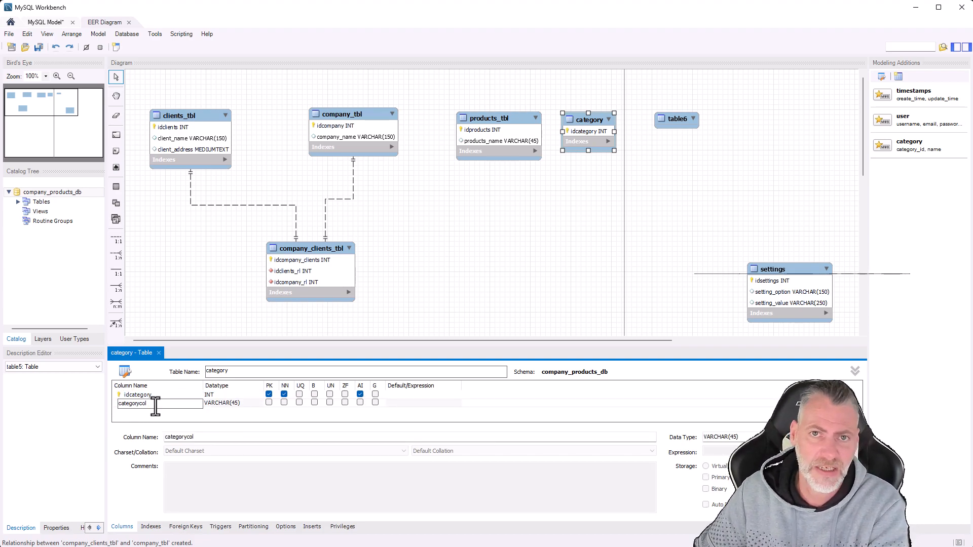
left_click(603, 259)
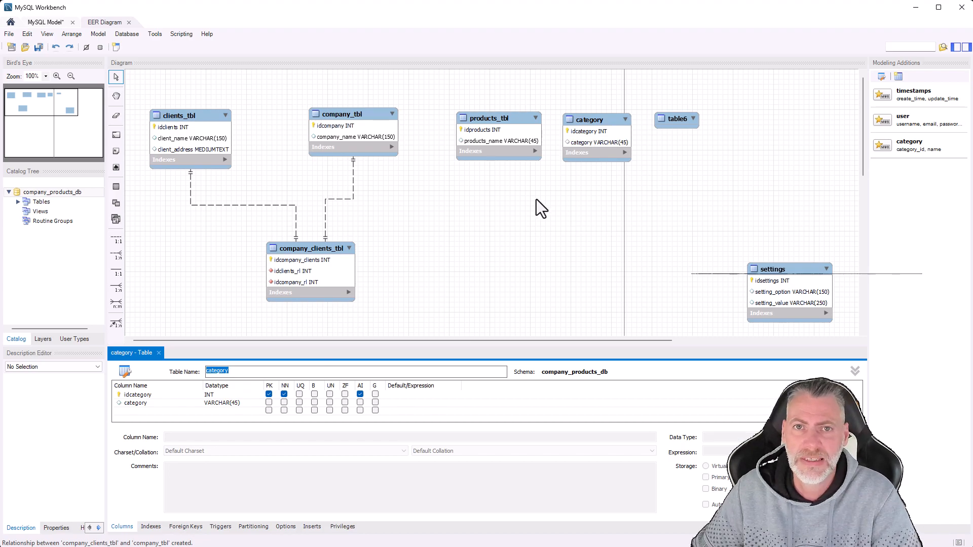
Step: Move products_tbl down slightly and add a 1:1 non-identifying relationship from it to category as the referenced table
left_click_drag(502, 123, 499, 165)
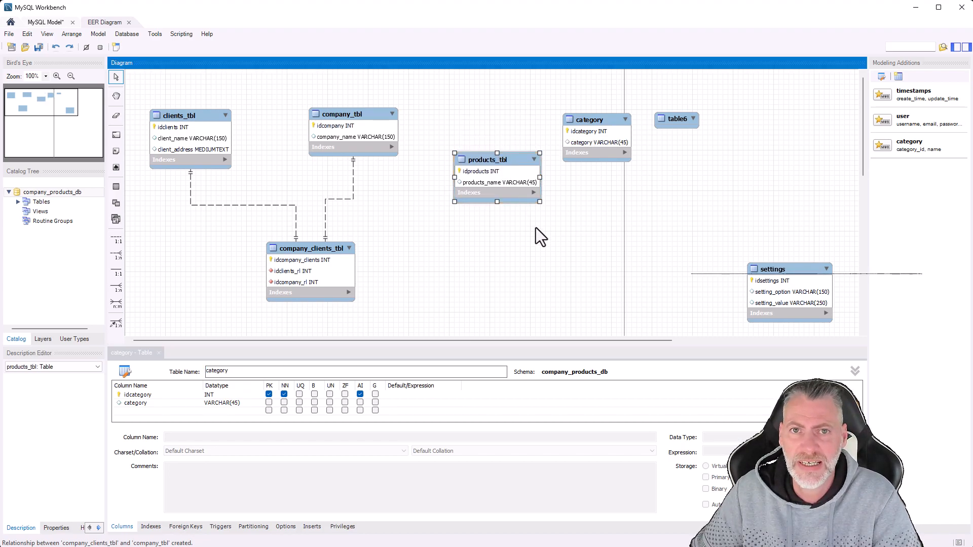
left_click(116, 240)
left_click(484, 182)
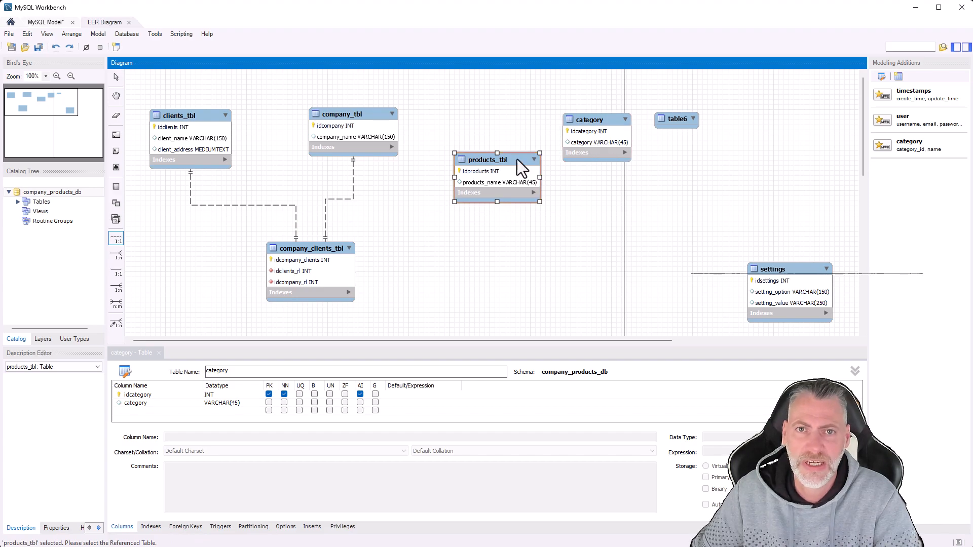
left_click(587, 138)
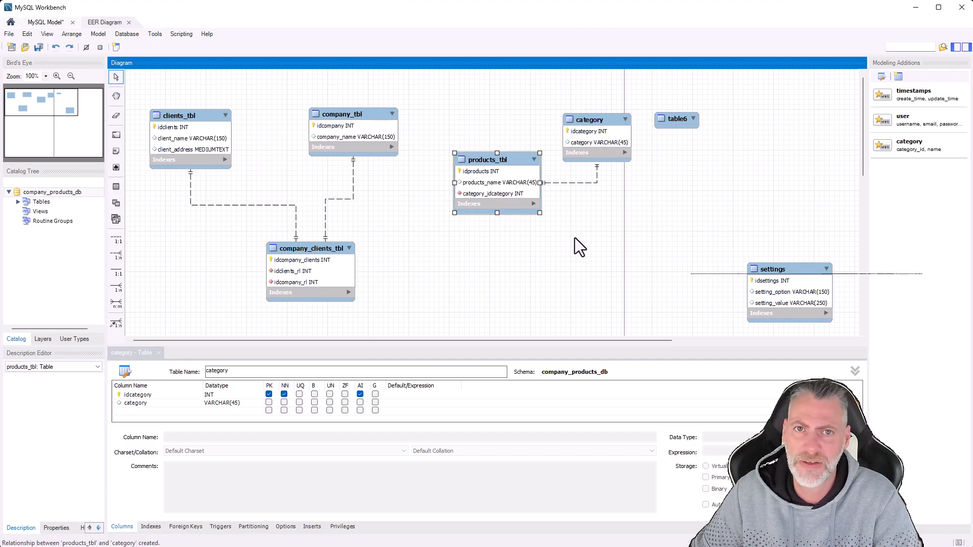
Step: Move the foreign key column category_idcategory above products_name in products_tbl
double_click(478, 192)
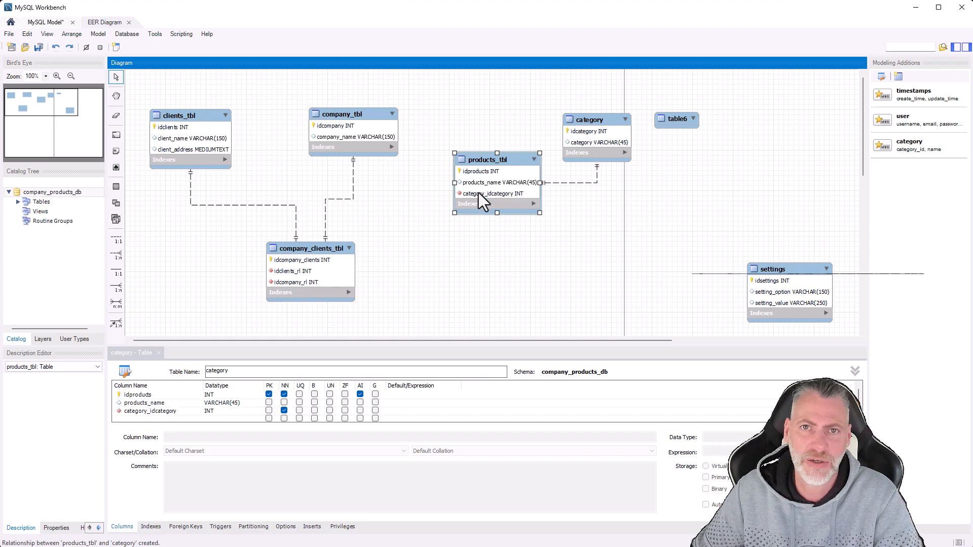
left_click(154, 411)
left_click_drag(156, 405, 123, 403)
Step: Rename the foreign key column category_idcategory in products_tbl to cat_idcategory
left_click(154, 404)
left_click(145, 405)
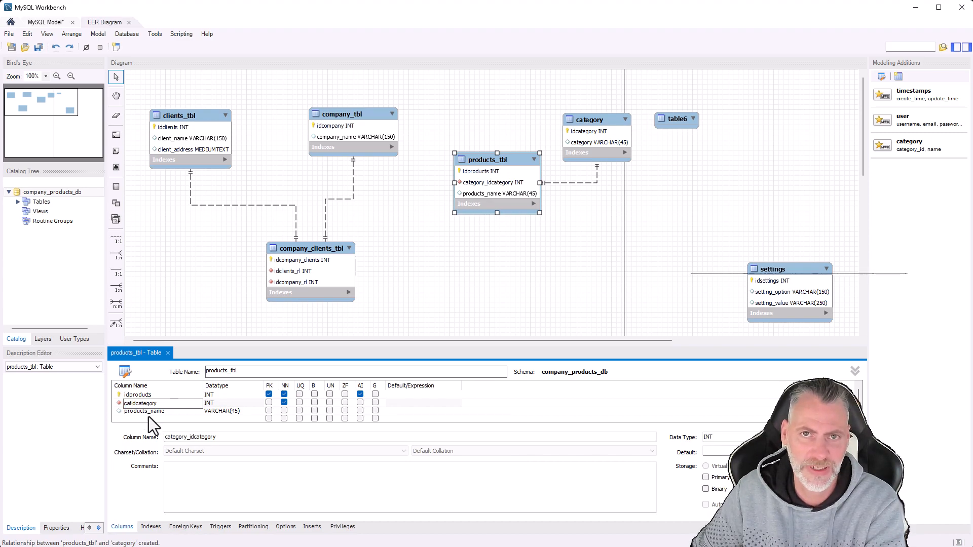
left_click(517, 403)
left_click(552, 264)
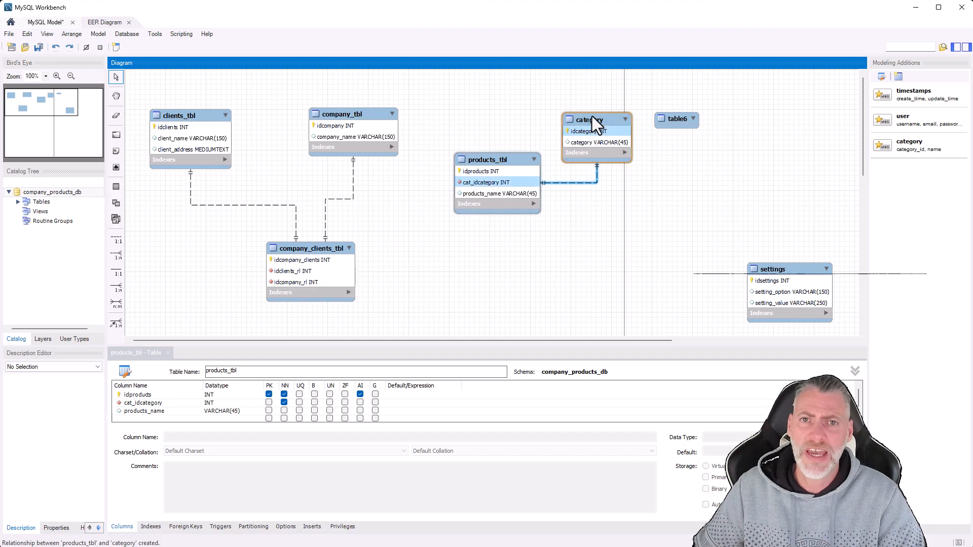
Step: Rename table6 to client_products and add the auto-increment INT primary key column idclient_products to it
left_click_drag(595, 118, 593, 105)
left_click_drag(671, 124, 689, 169)
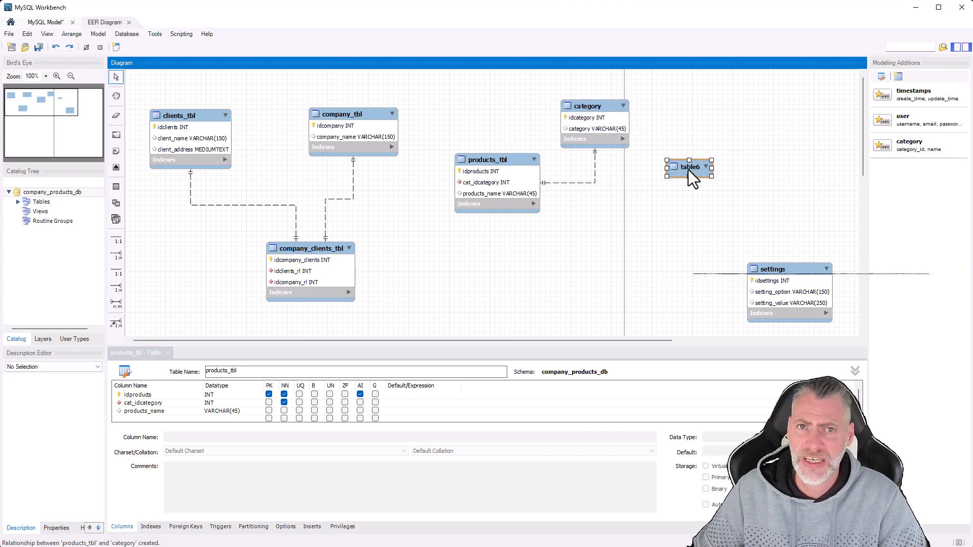
double_click(686, 170)
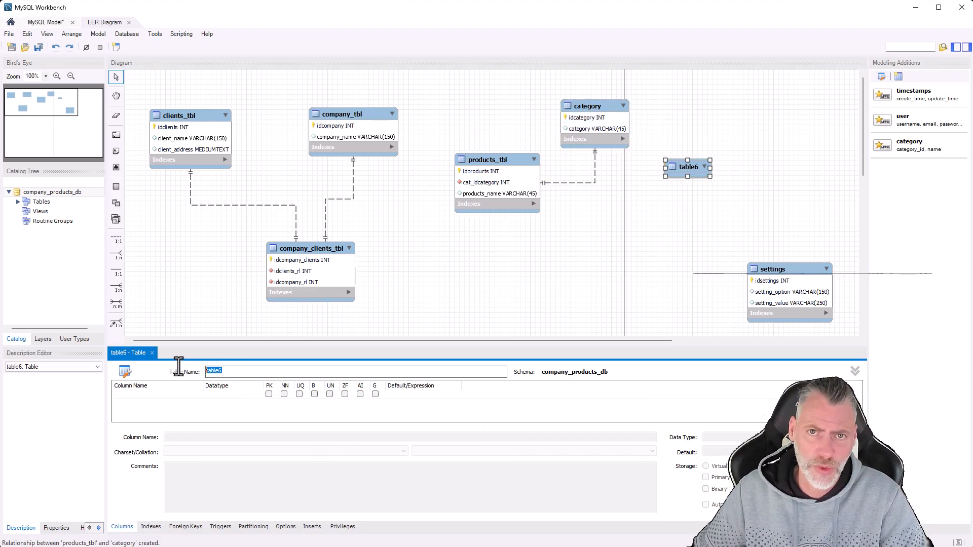
type("clienty_products")
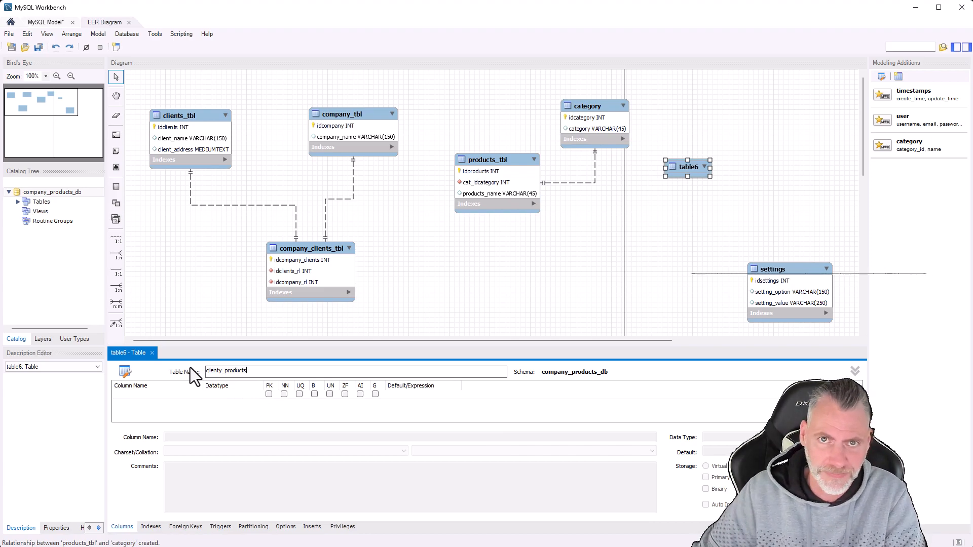
left_click(222, 370)
key("BackSpace")
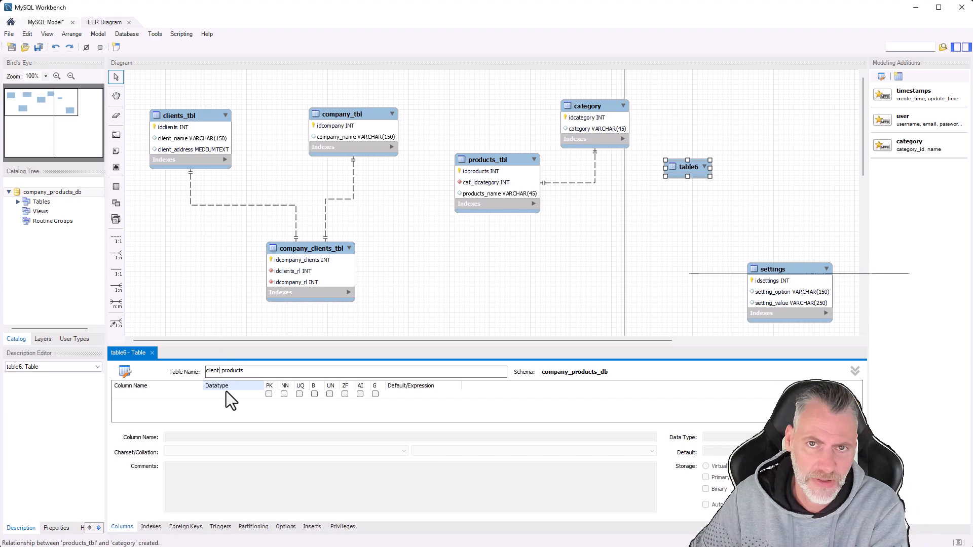
left_click(355, 397)
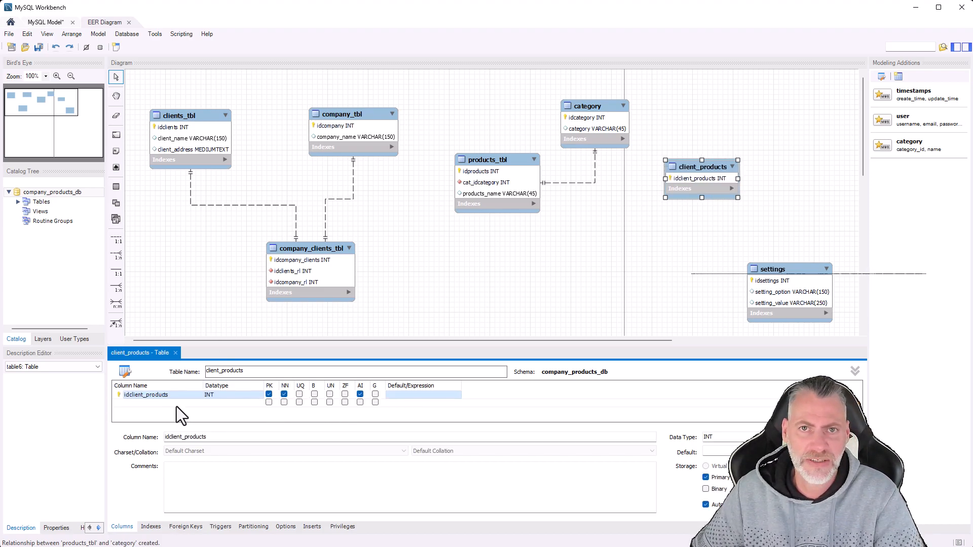
Step: Add 1:1 non-identifying relationships from client_products to clients_tbl and to products_tbl as the referenced tables
left_click(511, 271)
left_click(116, 240)
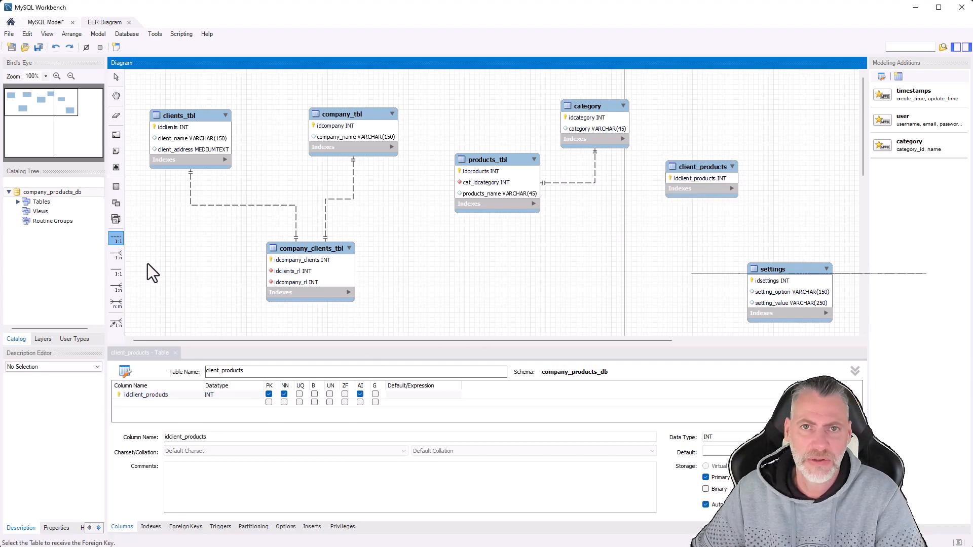
left_click(691, 181)
left_click(203, 149)
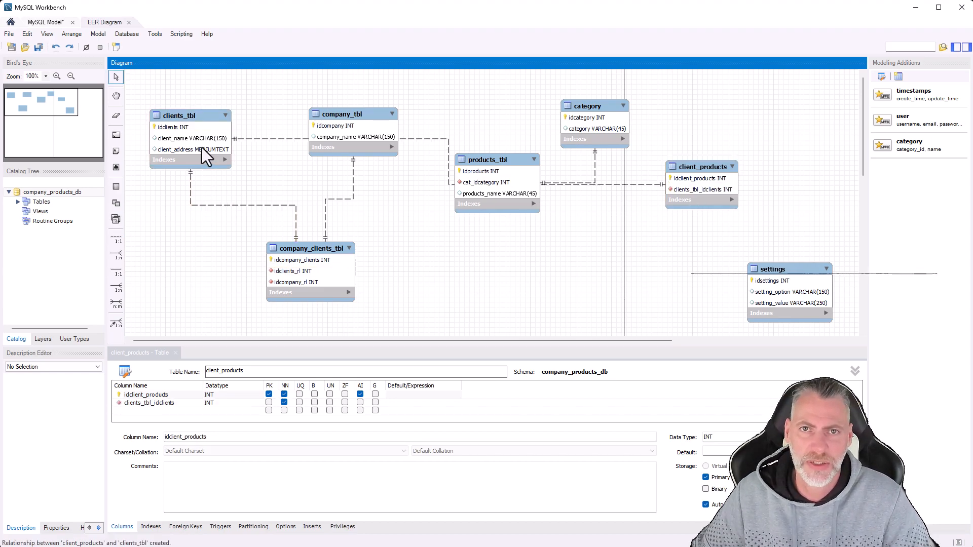
left_click(116, 239)
left_click(724, 181)
left_click(498, 197)
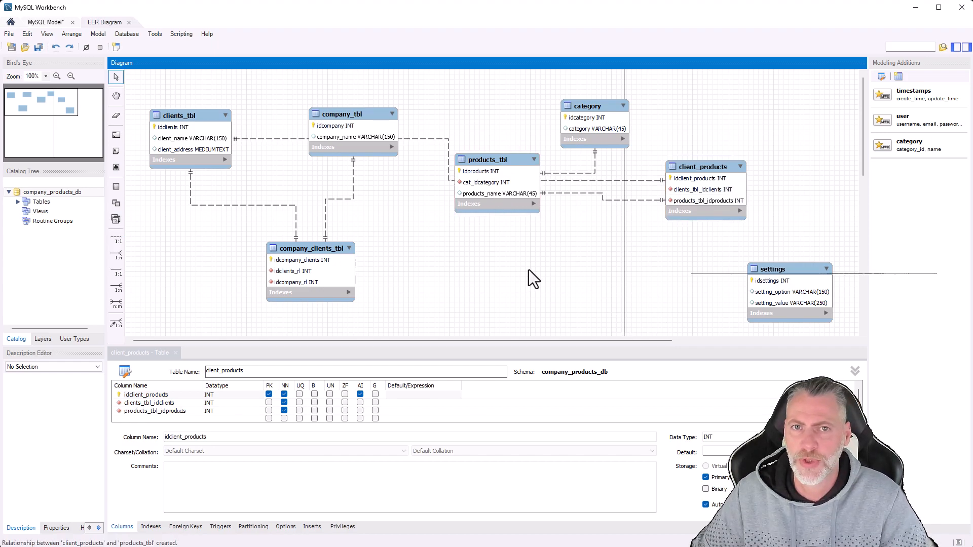
Step: Move the client_products table below products_tbl and shift company_tbl slightly up and to the right
left_click_drag(707, 169, 532, 260)
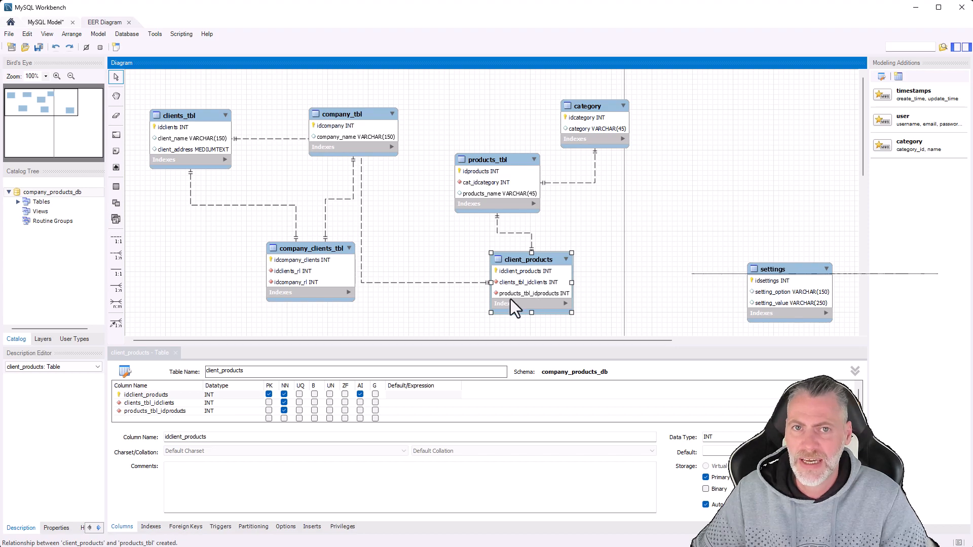
left_click_drag(528, 268, 552, 260)
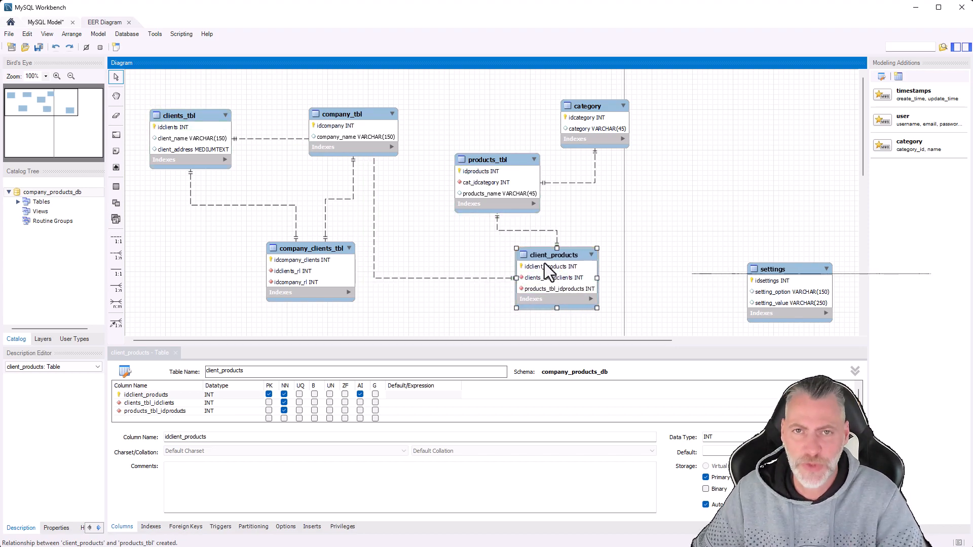
left_click(710, 261)
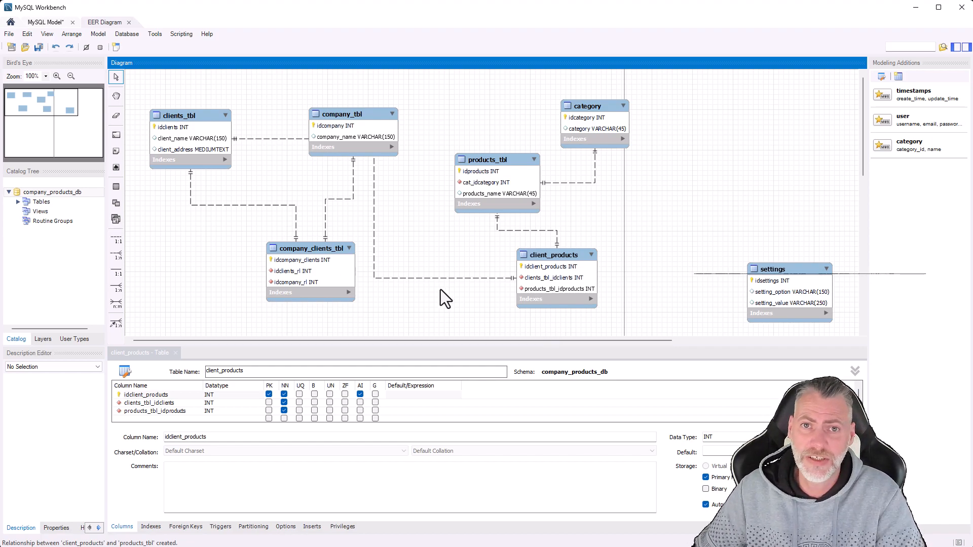
left_click(424, 278)
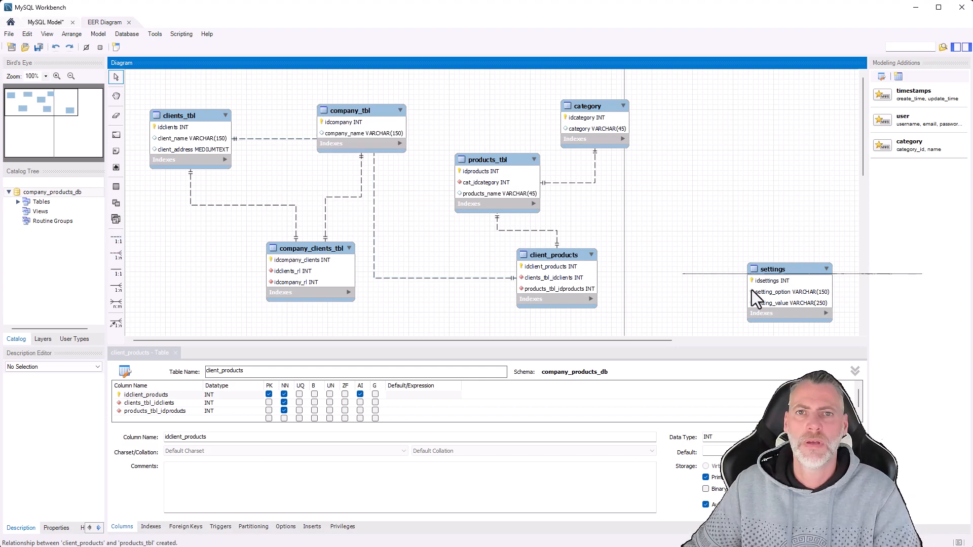
left_click(593, 181)
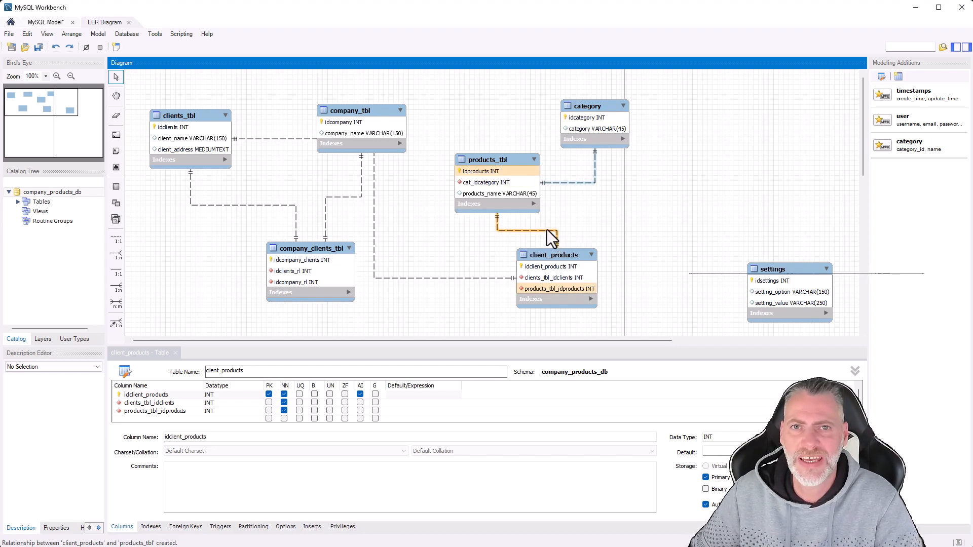
left_click(552, 256)
left_click(461, 263)
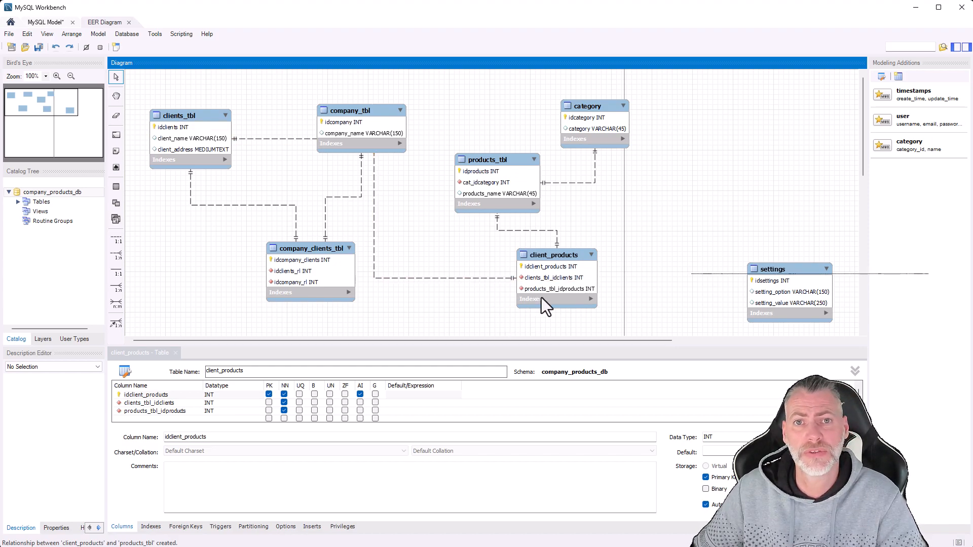
Step: Delete the relationships from client_products to clients_tbl and products_tbl together with their foreign key columns
left_click(479, 278)
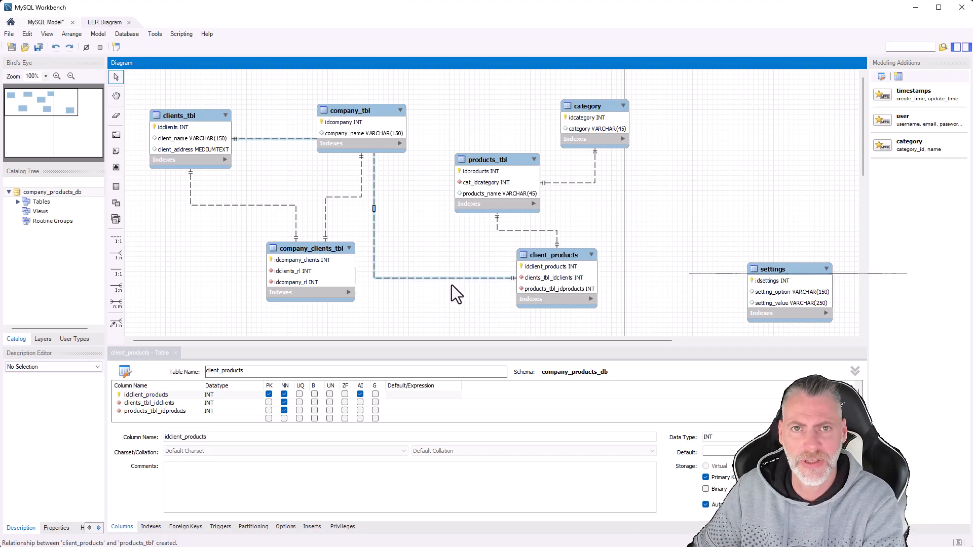
key("Delete")
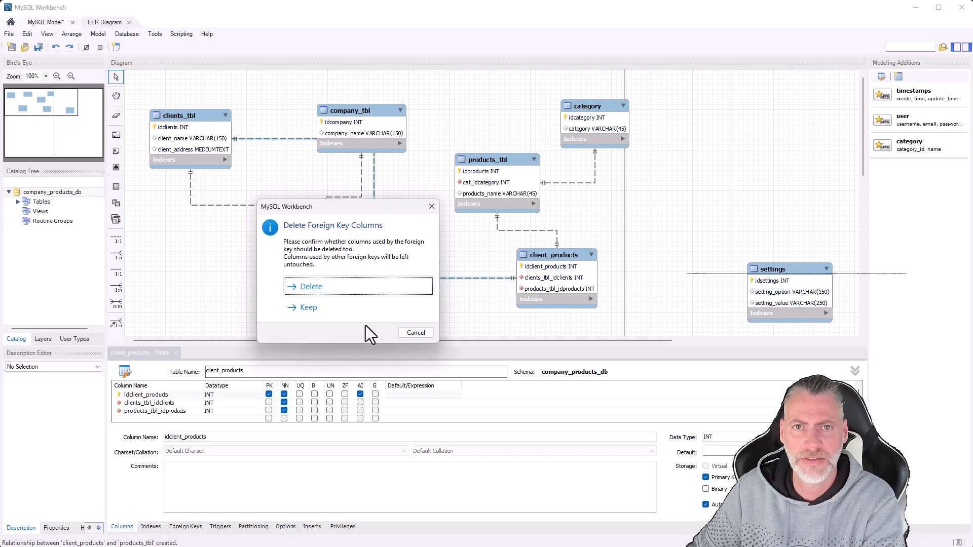
left_click(314, 290)
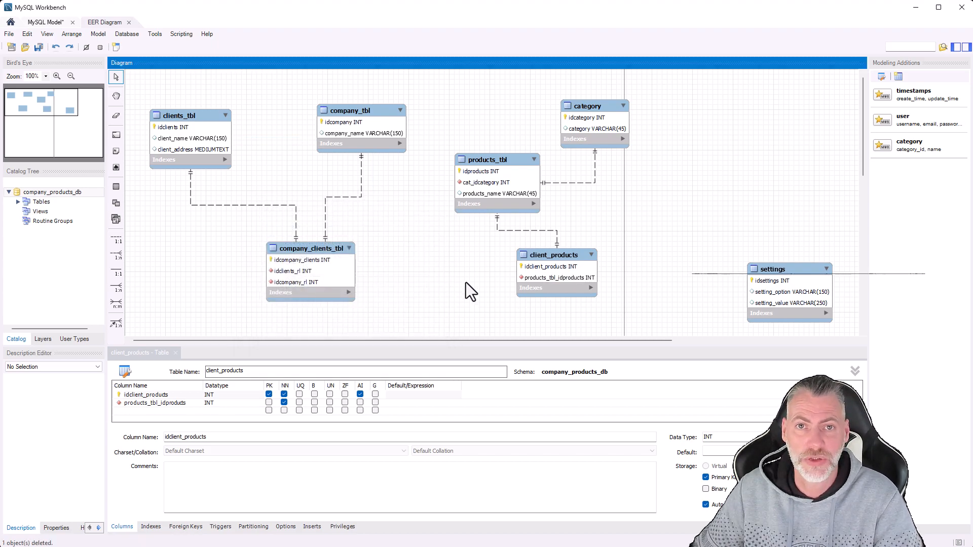
left_click(538, 230)
key("Delete")
left_click(319, 292)
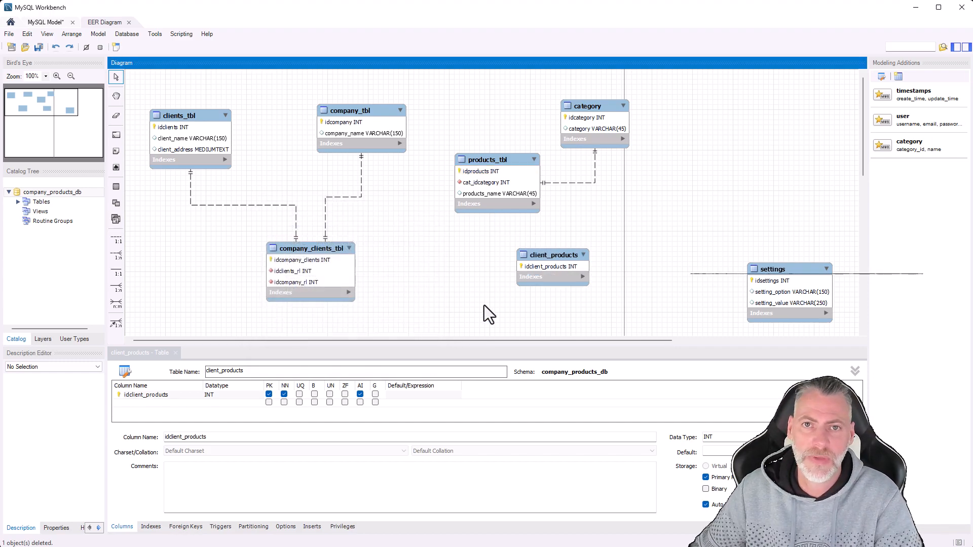
Step: Add an idclient column of type INT to the client_products table
left_click(546, 256)
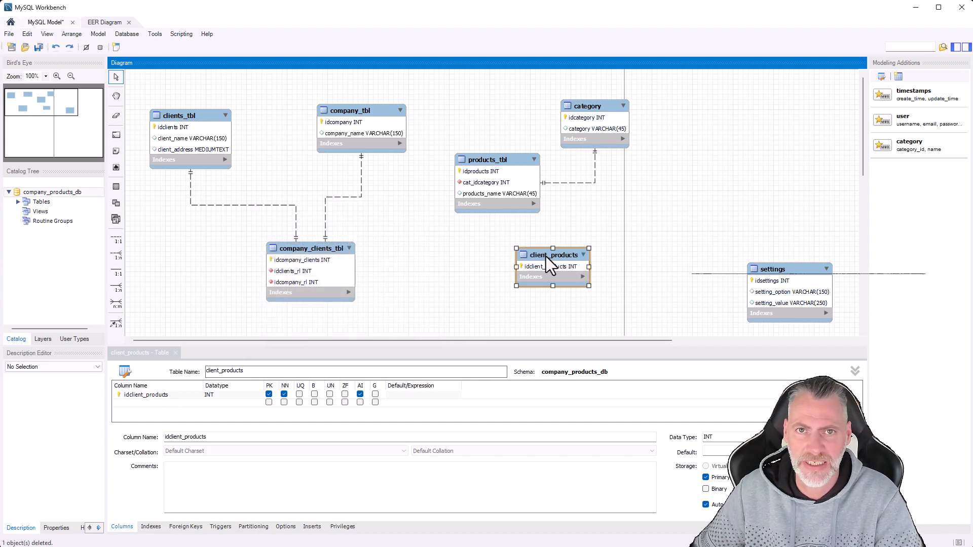
double_click(144, 401)
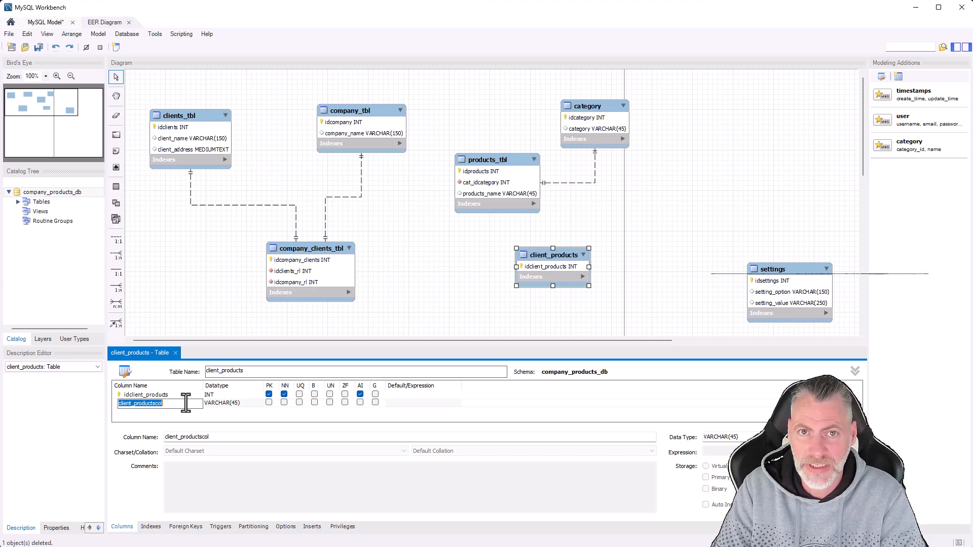
type("id")
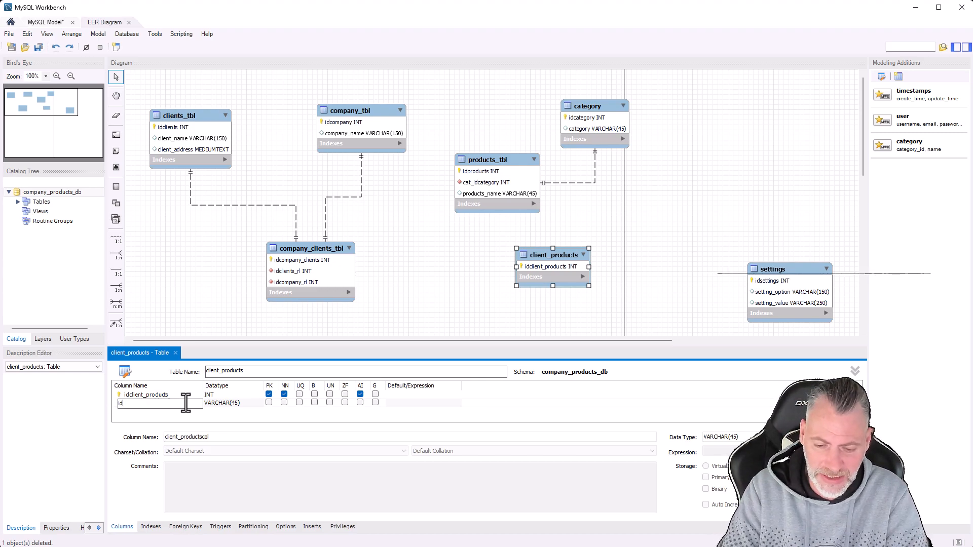
type("clients")
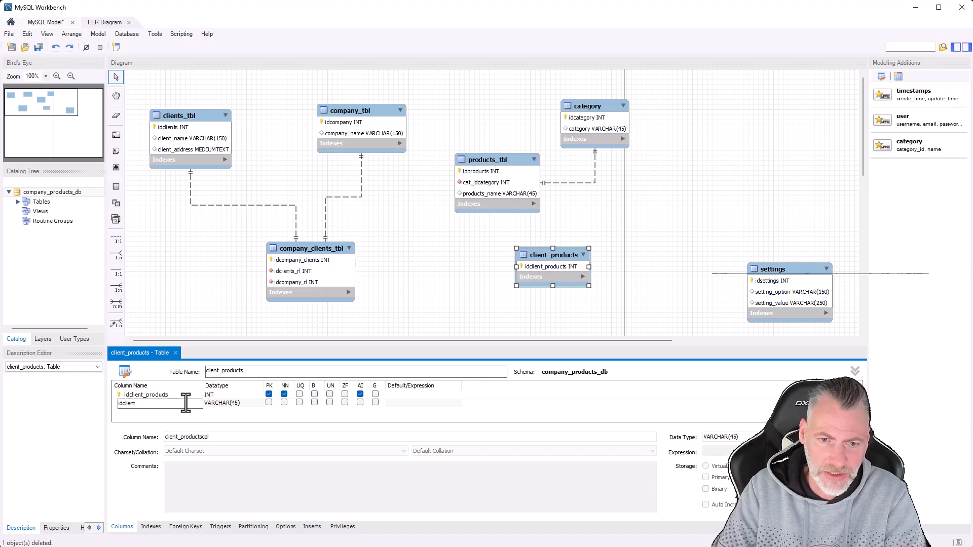
key("Return")
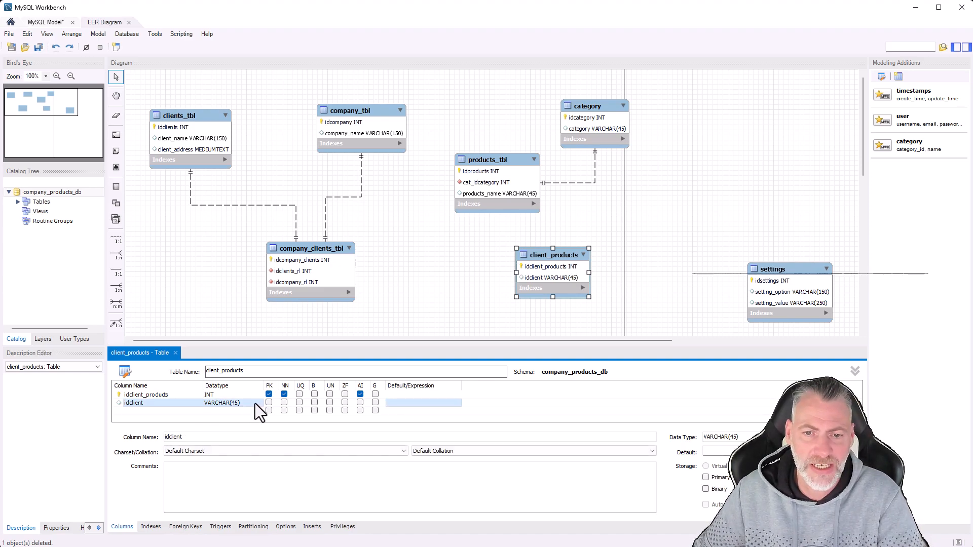
left_click(259, 404)
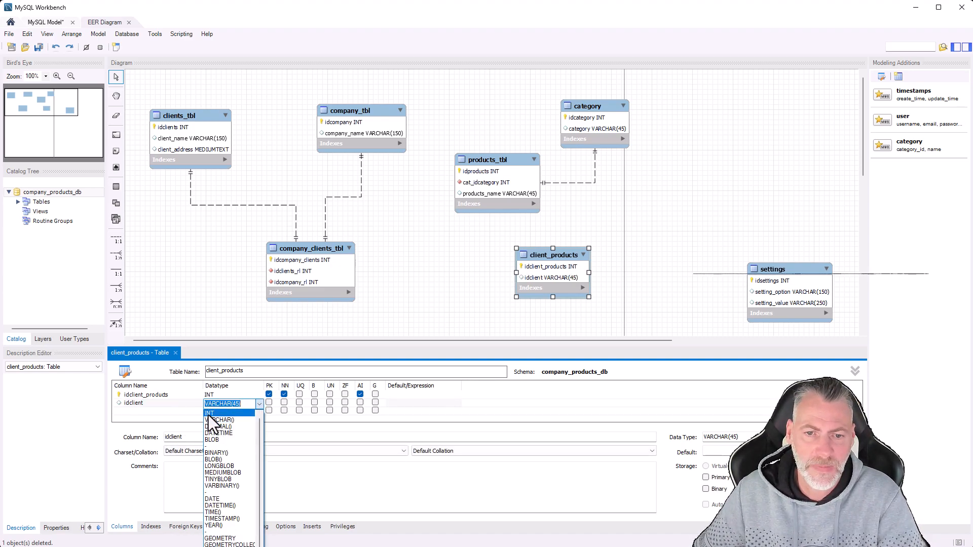
left_click(208, 414)
Step: Add an idproduct column of type INT to the client_products table
left_click(152, 413)
left_click(150, 412)
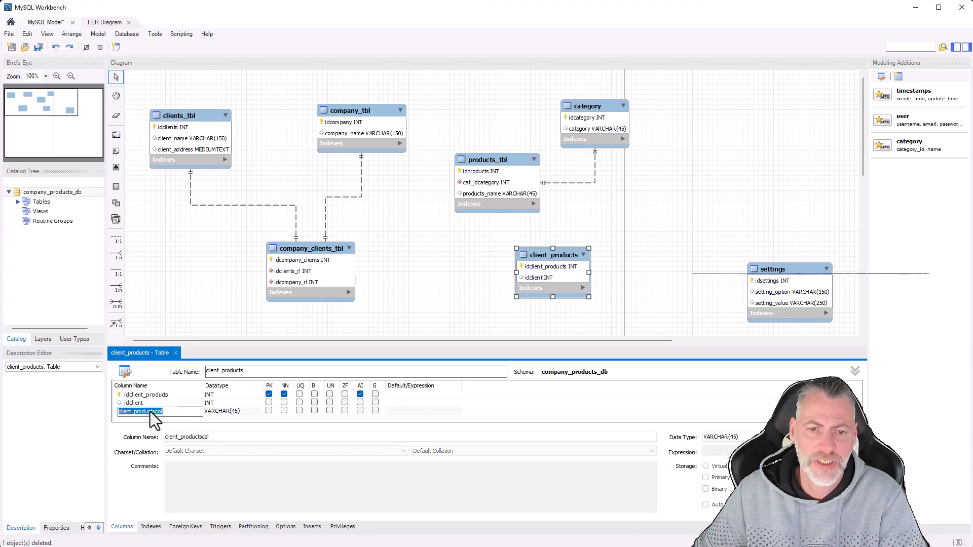
type("idprocus")
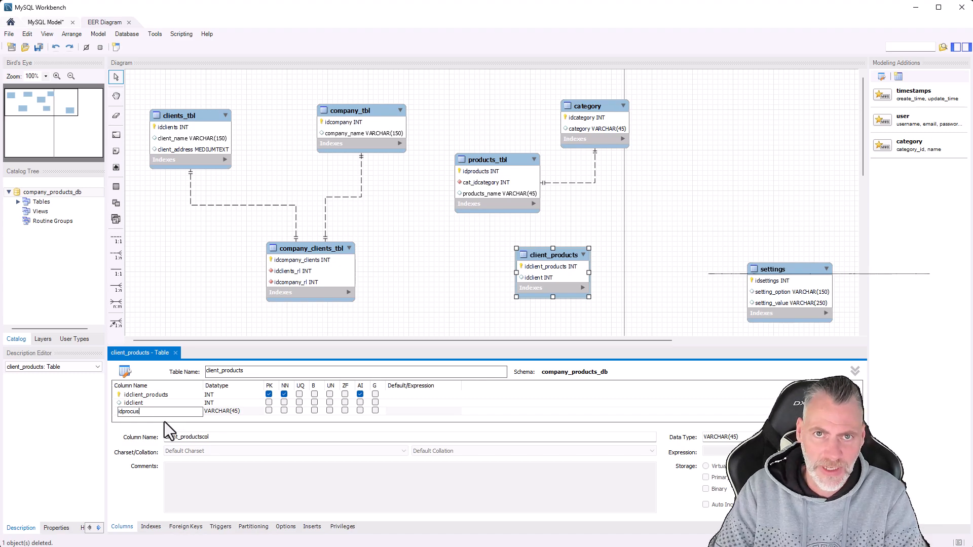
key("BackSpace")
key("BackSpace")
key("BackSpace")
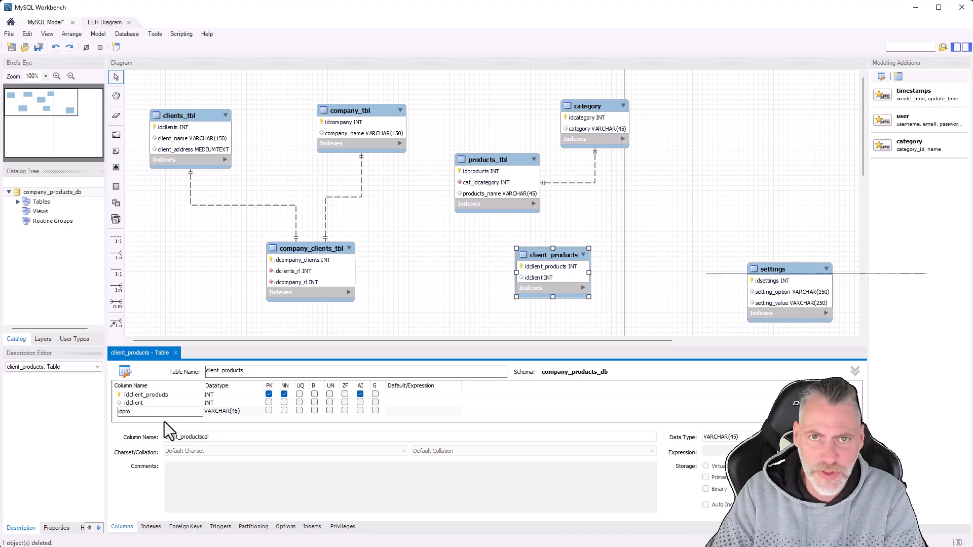
type("duct")
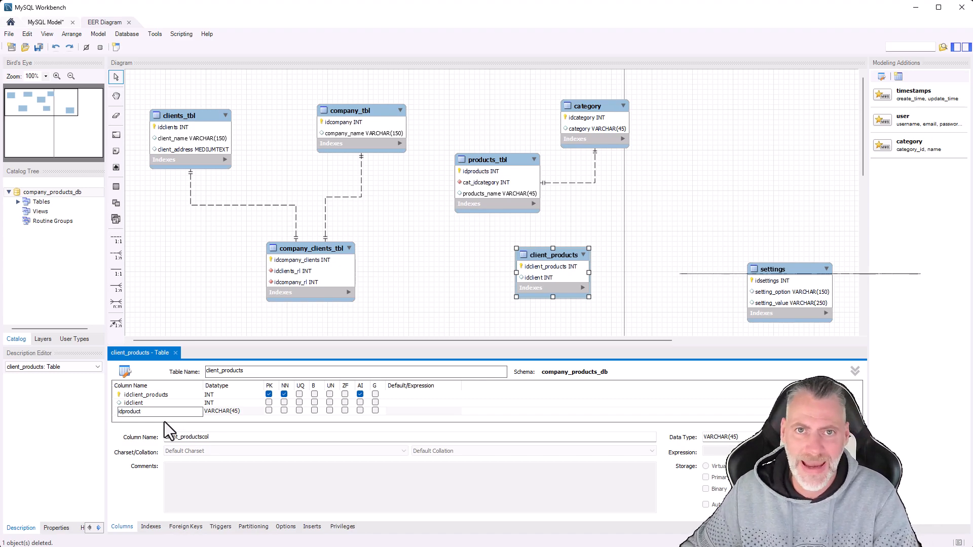
left_click(248, 412)
left_click(259, 412)
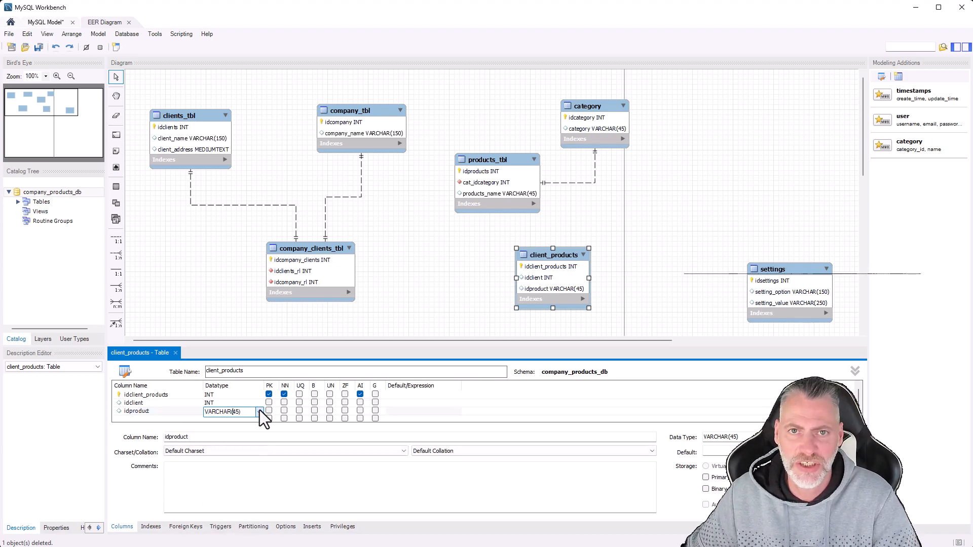
left_click(230, 421)
left_click(365, 305)
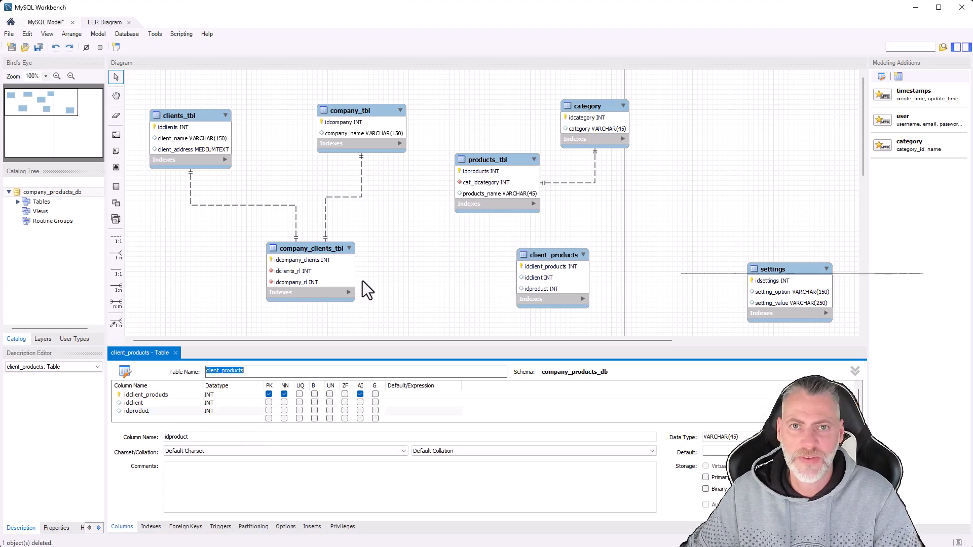
left_click(327, 207)
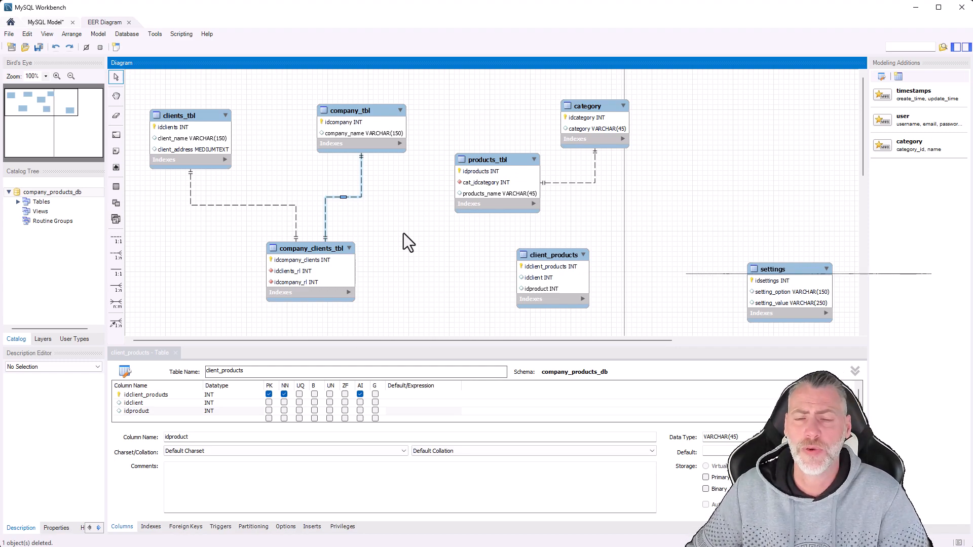
left_click_drag(543, 266, 713, 151)
key("ctrl+z")
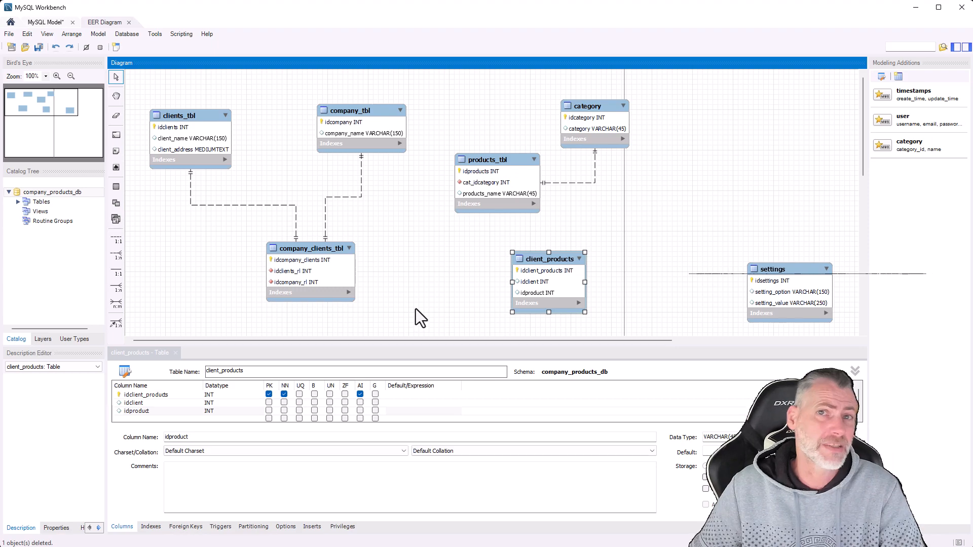
Step: Generate a Forward Engineer SQL CREATE script for the MySQL table objects, leaving the output file blank and all SQL options off
left_click(9, 35)
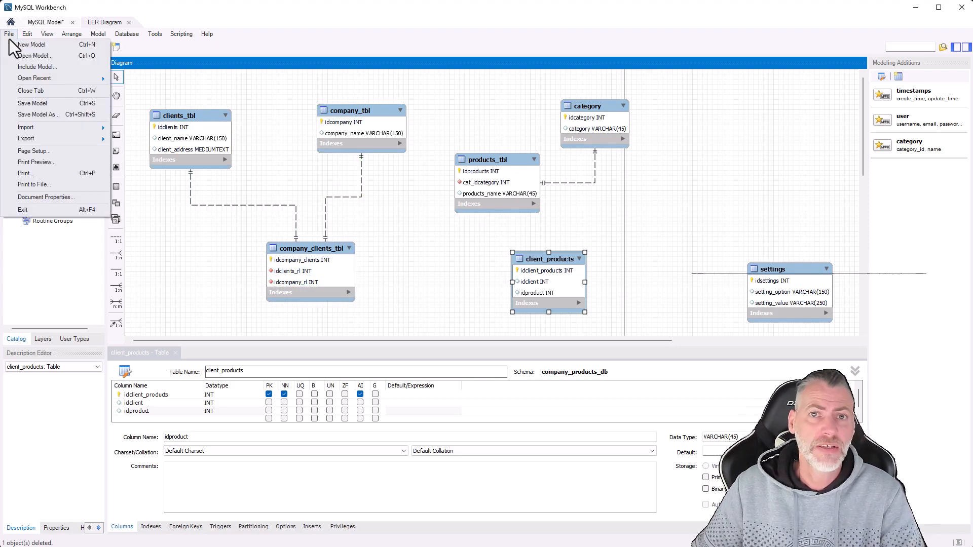
mouse_move(41, 139)
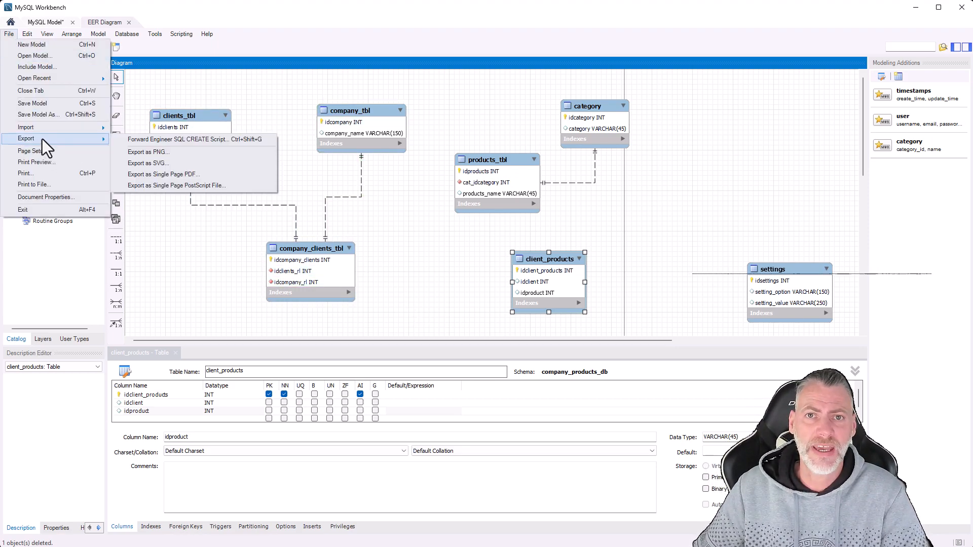
left_click(168, 142)
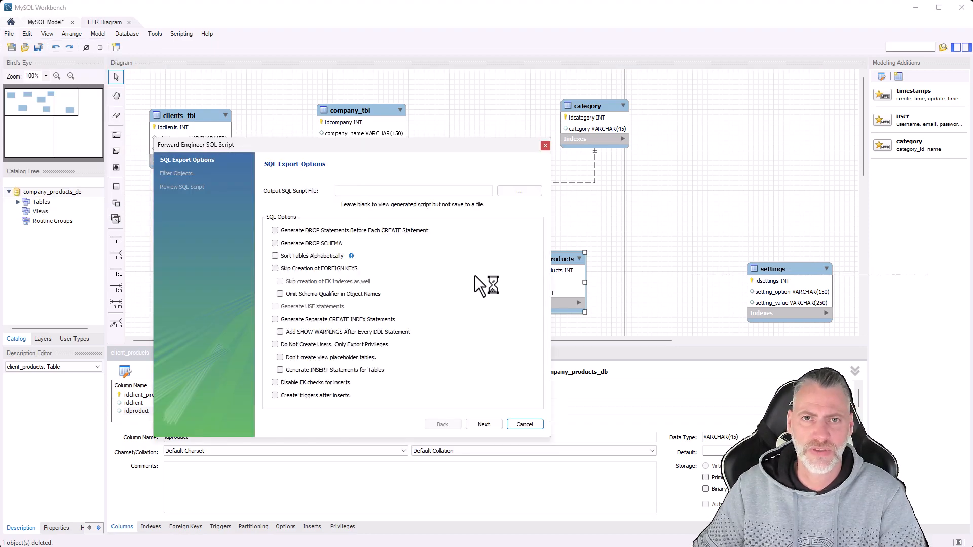
left_click(354, 191)
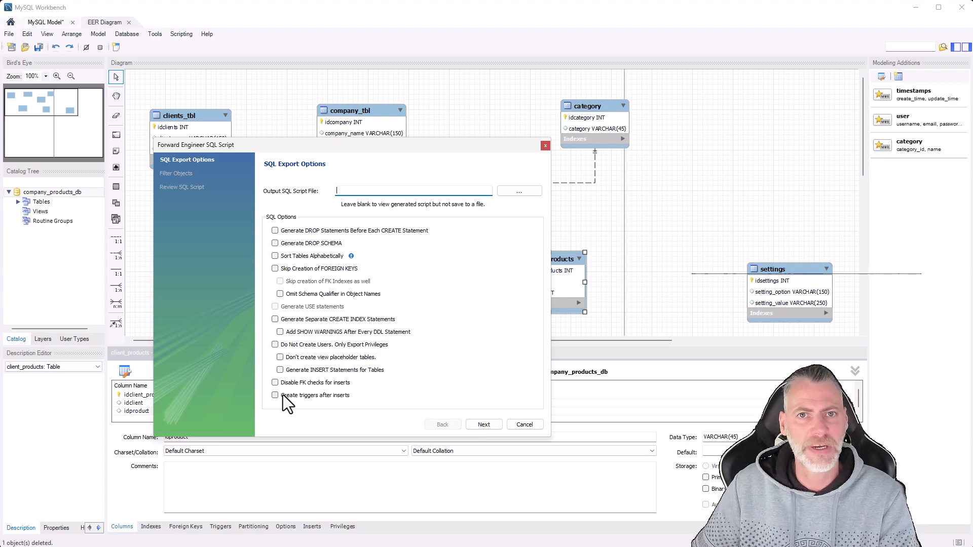
left_click(488, 427)
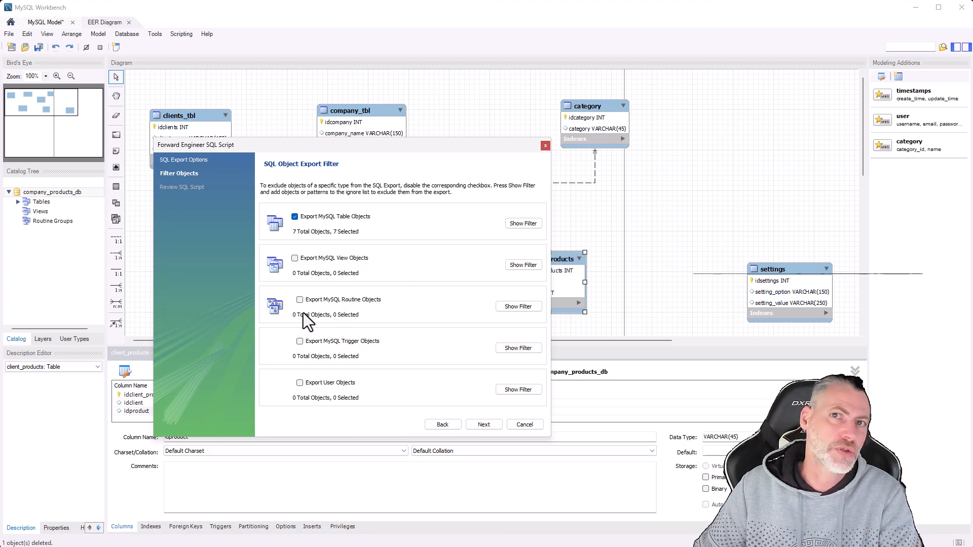
left_click(485, 426)
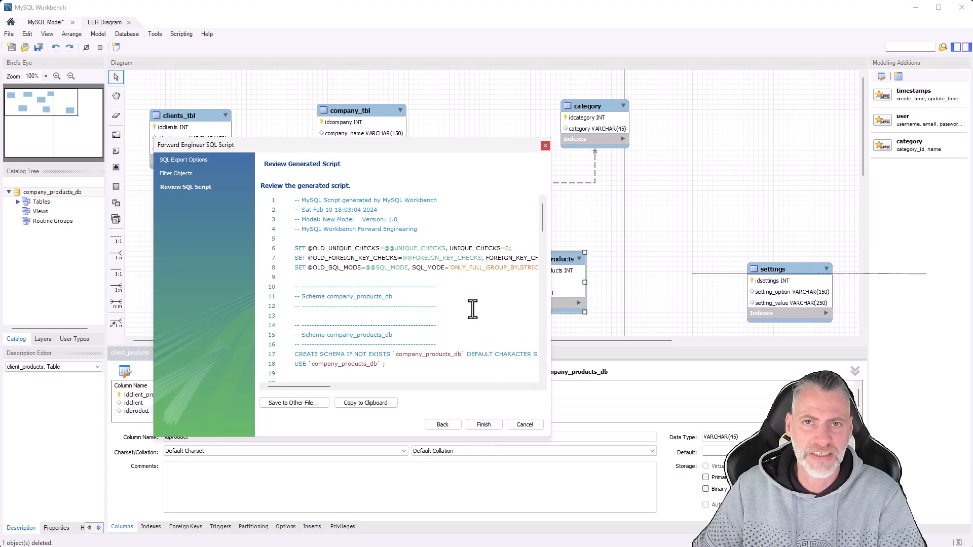
Step: Review the generated SQL script for company_products_db, select its full text, and close the export wizard
scroll(483, 285, "down", 16)
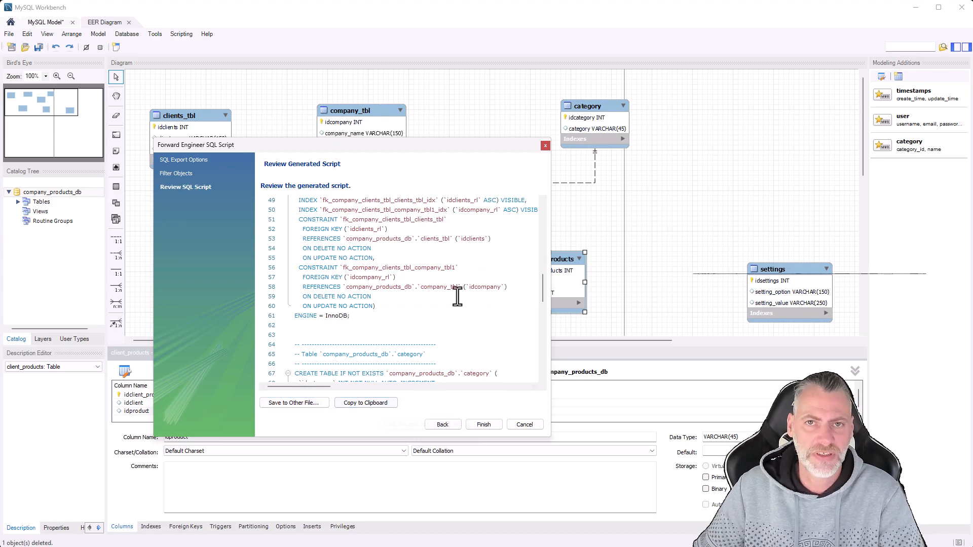
left_click(434, 334)
key("ctrl+a")
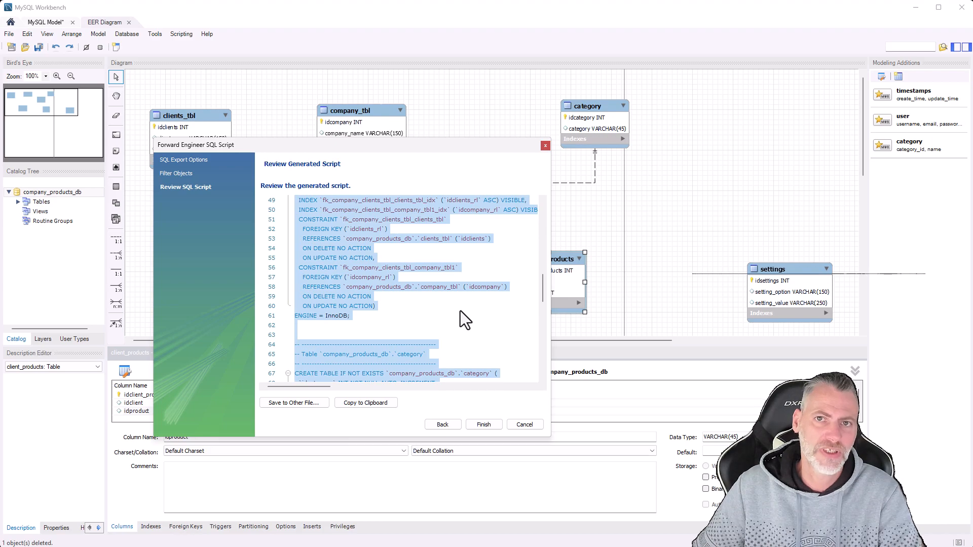
scroll(479, 314, "up", 12)
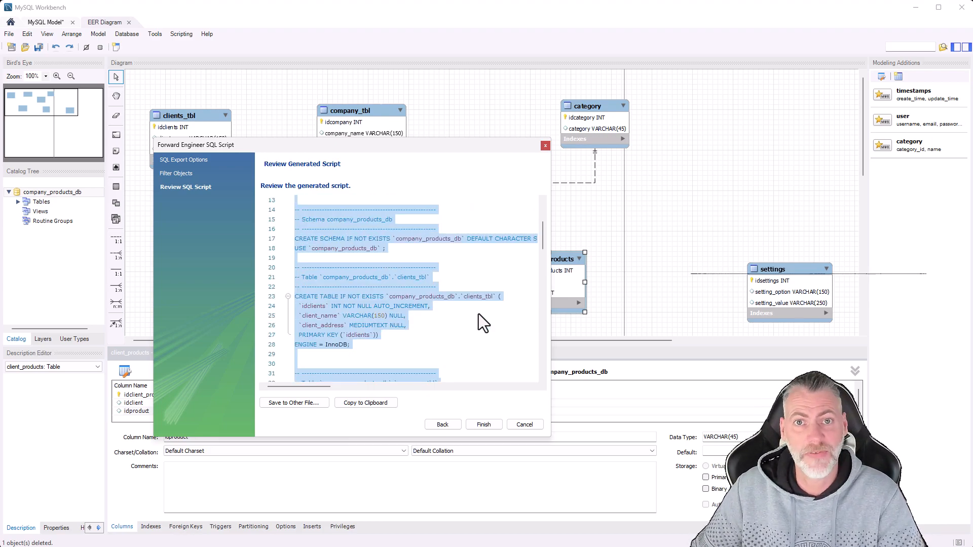
scroll(478, 314, "up", 4)
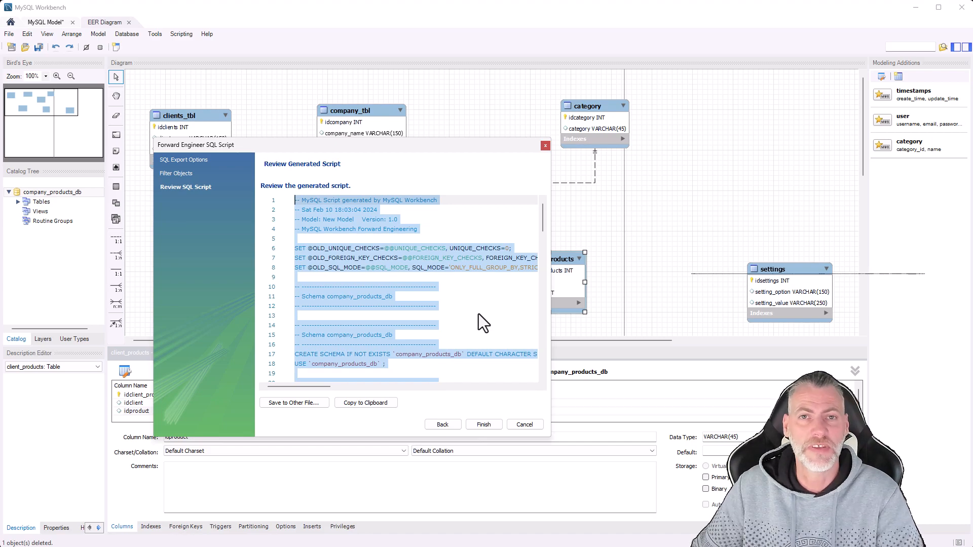
left_click(479, 314)
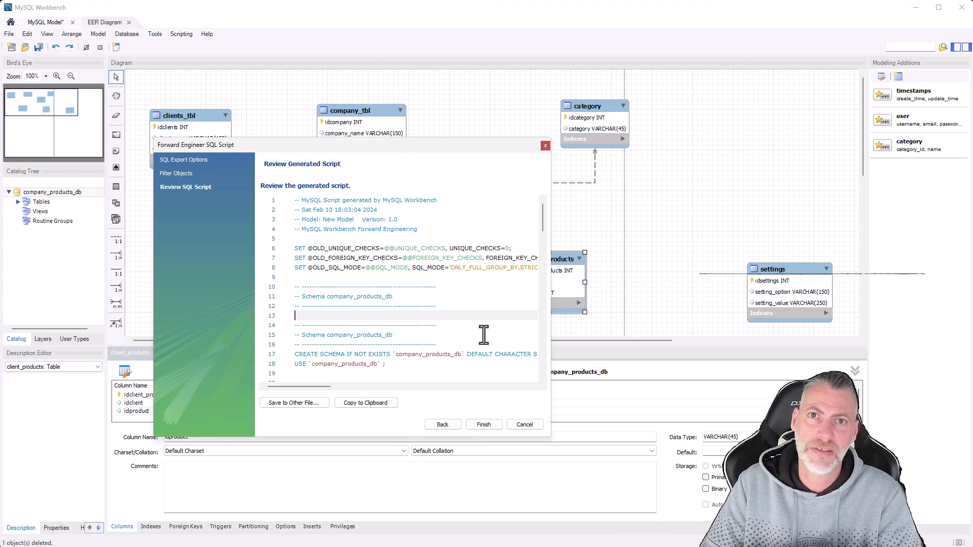
key("Escape")
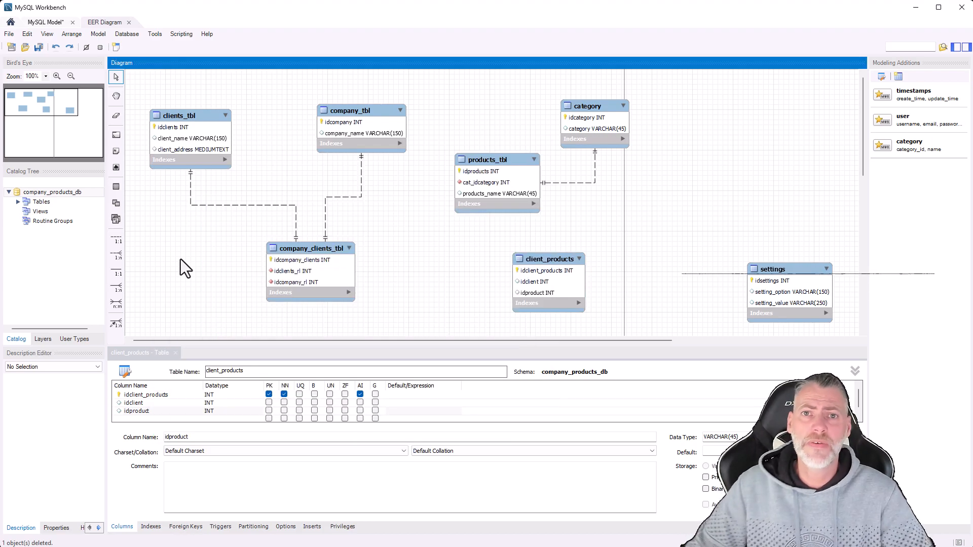